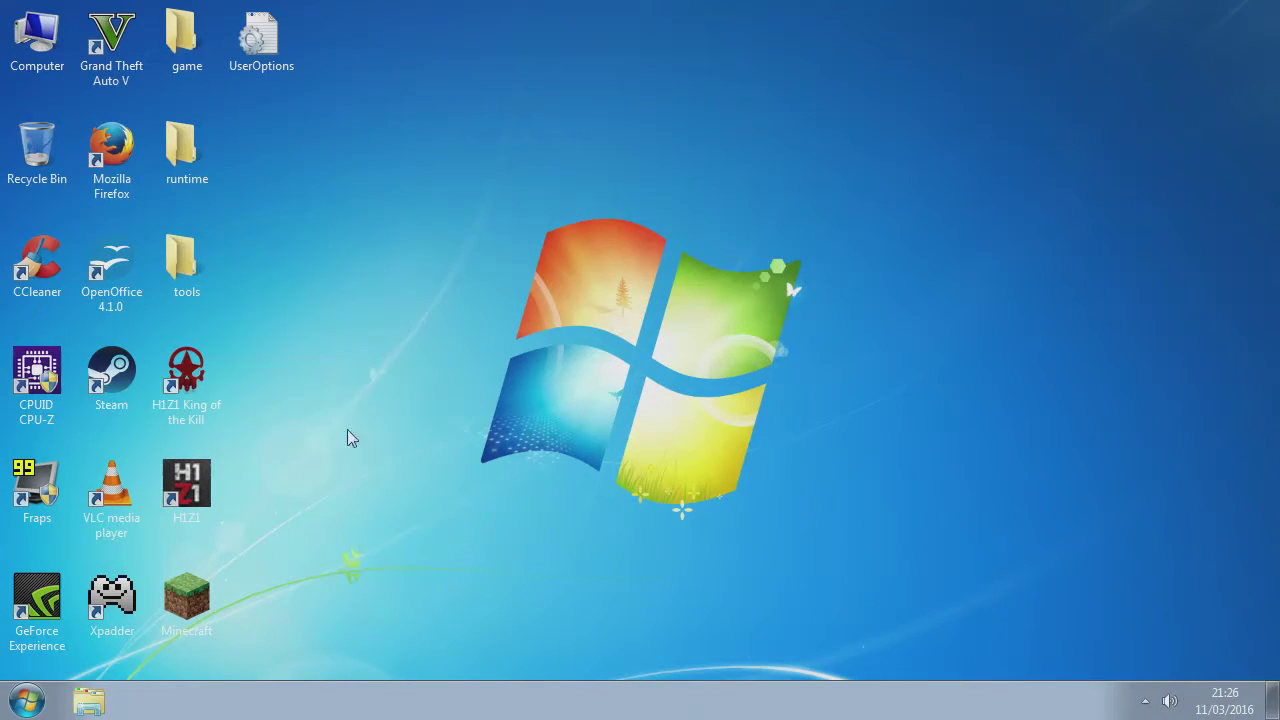
left_click(30, 702)
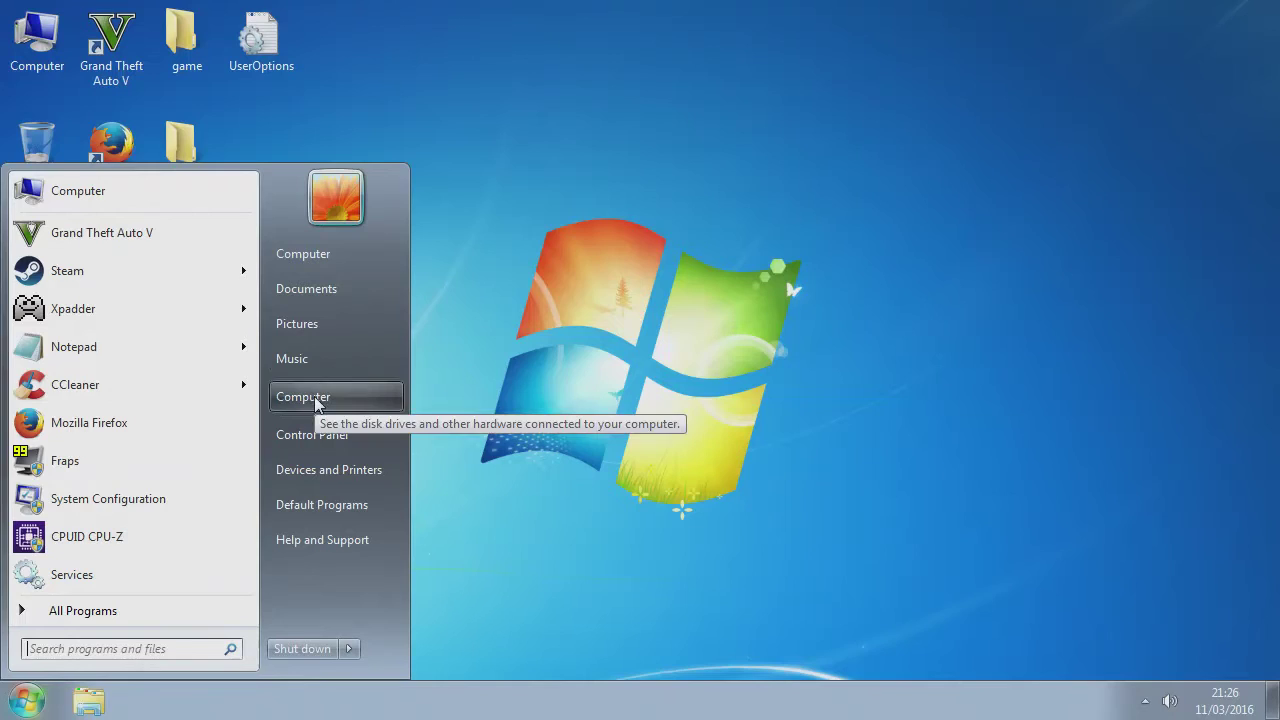
left_click(329, 435)
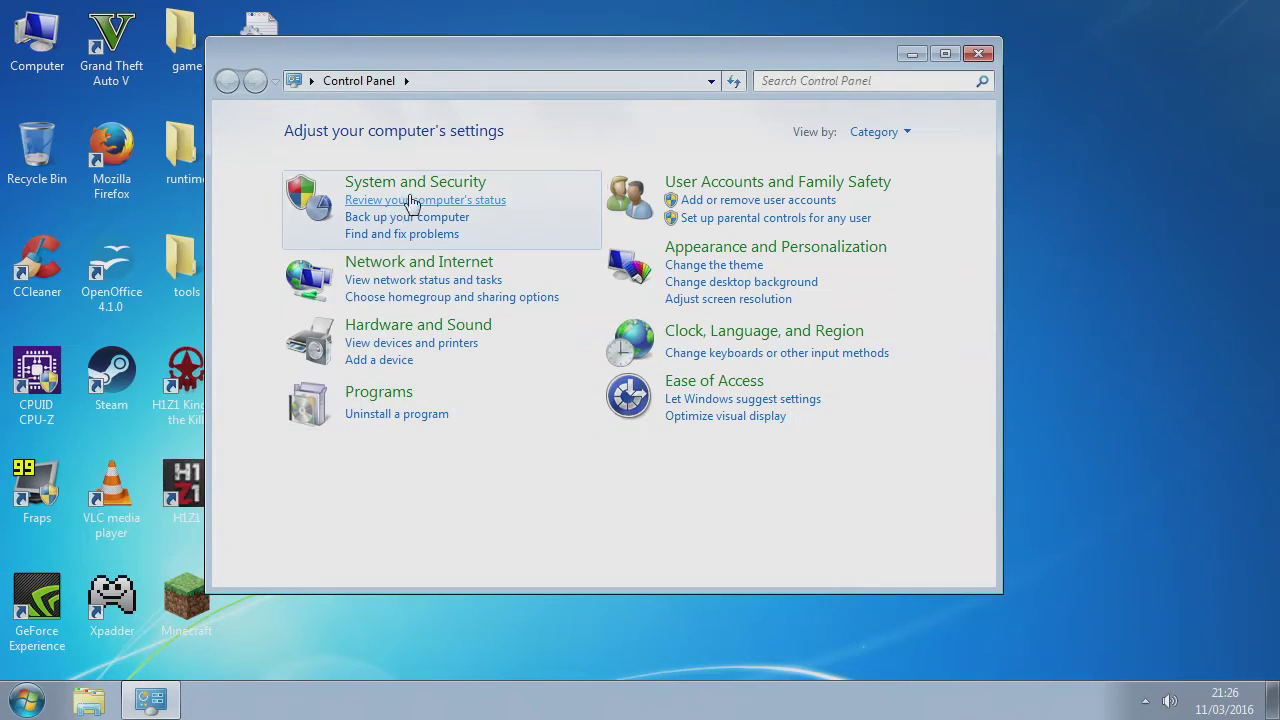
left_click(420, 182)
left_click(545, 182)
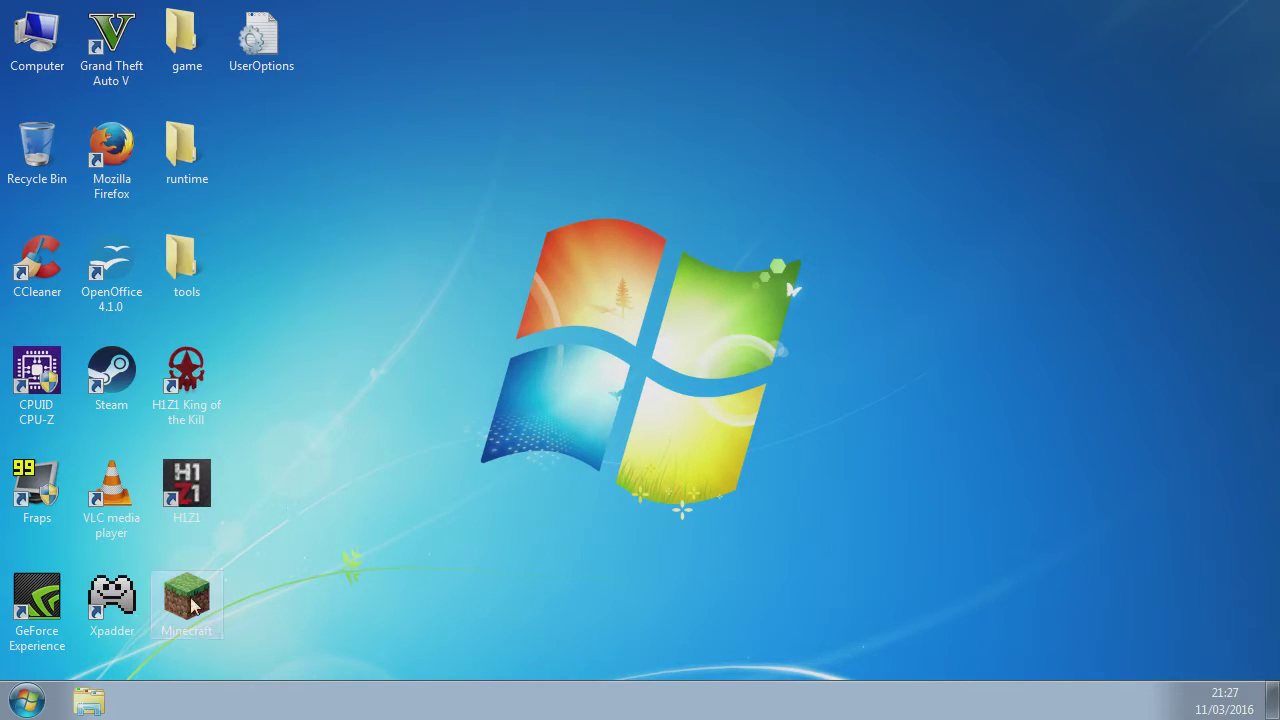
Step: View the computer's basic system information under System and Security in the Windows Control Panel, then close it
left_click(26, 700)
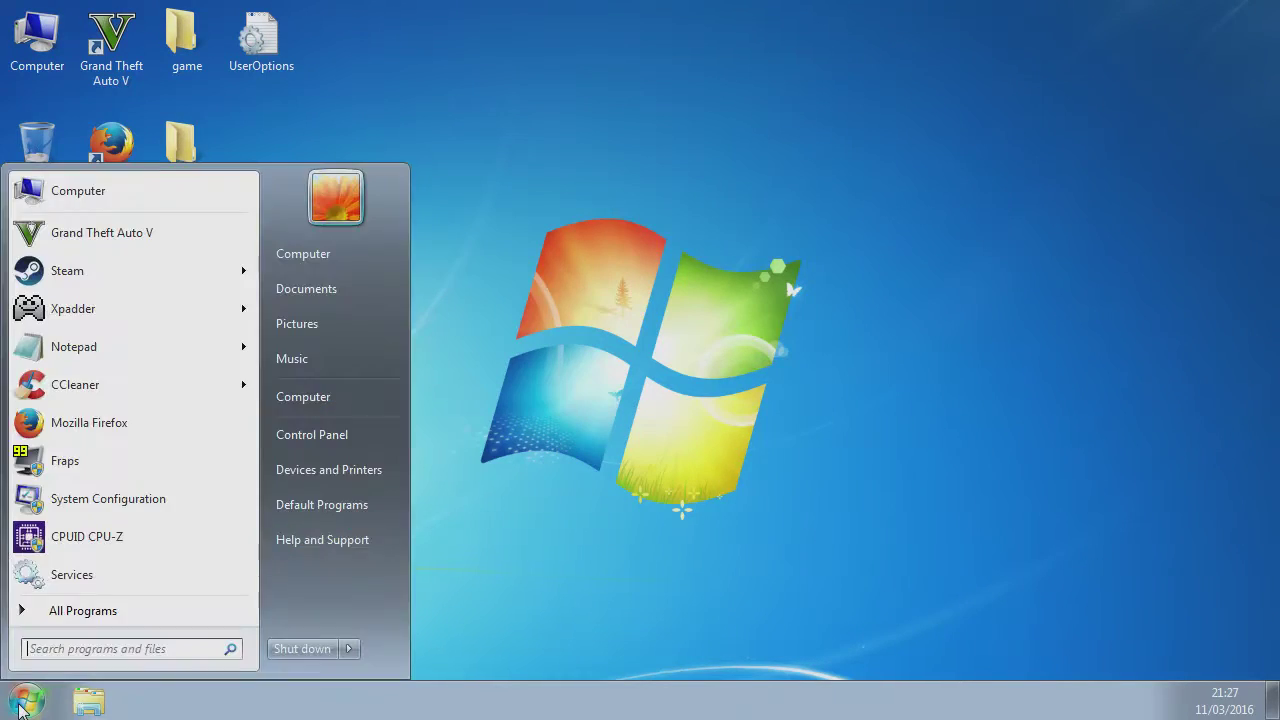
left_click(319, 437)
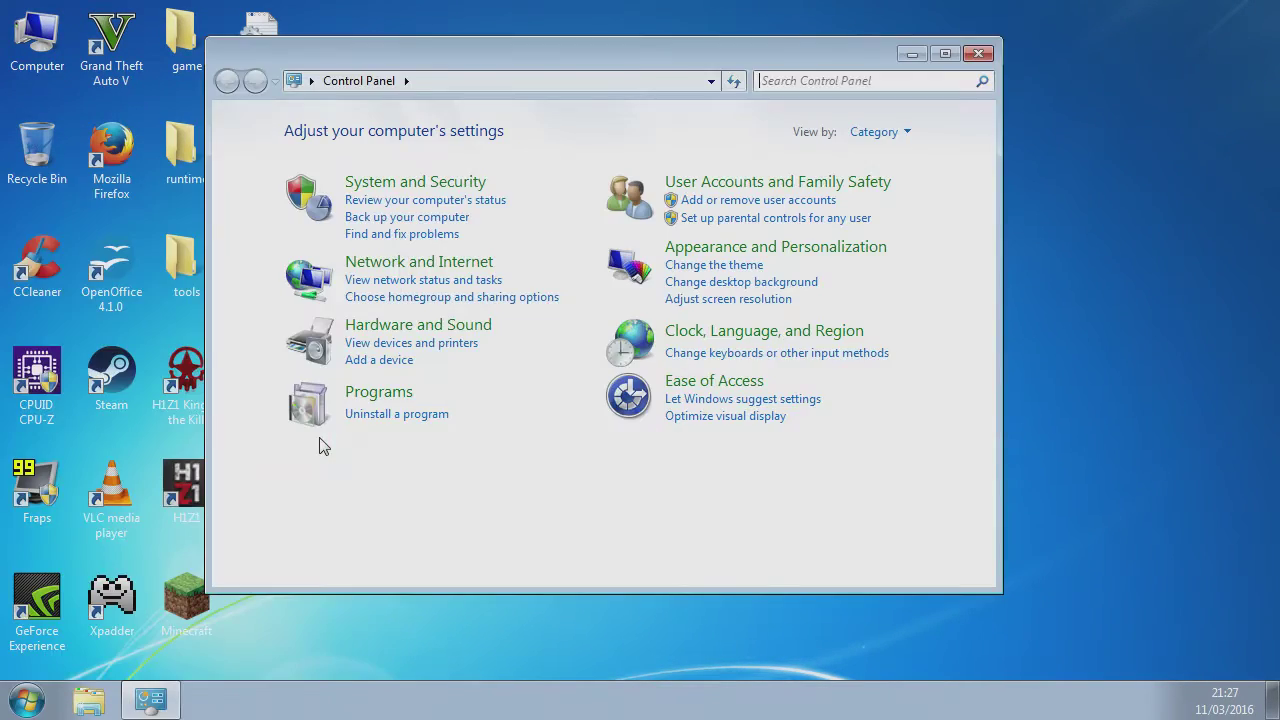
left_click(365, 186)
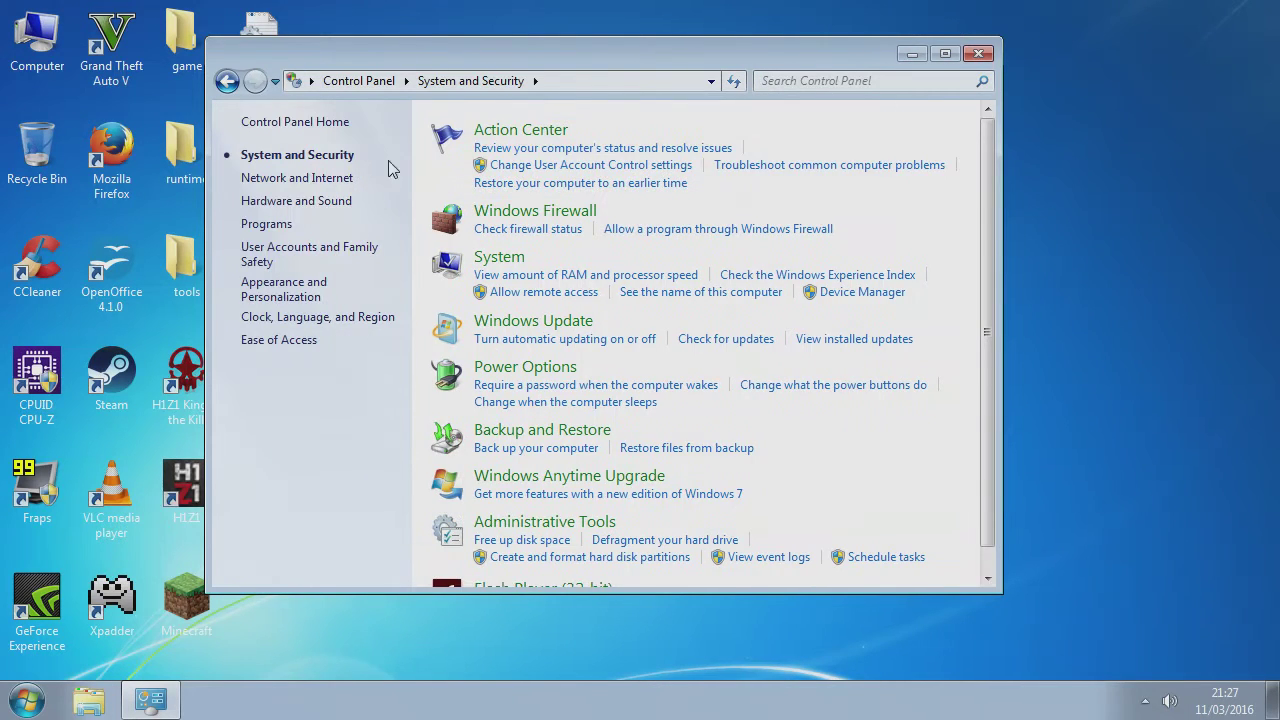
left_click(500, 259)
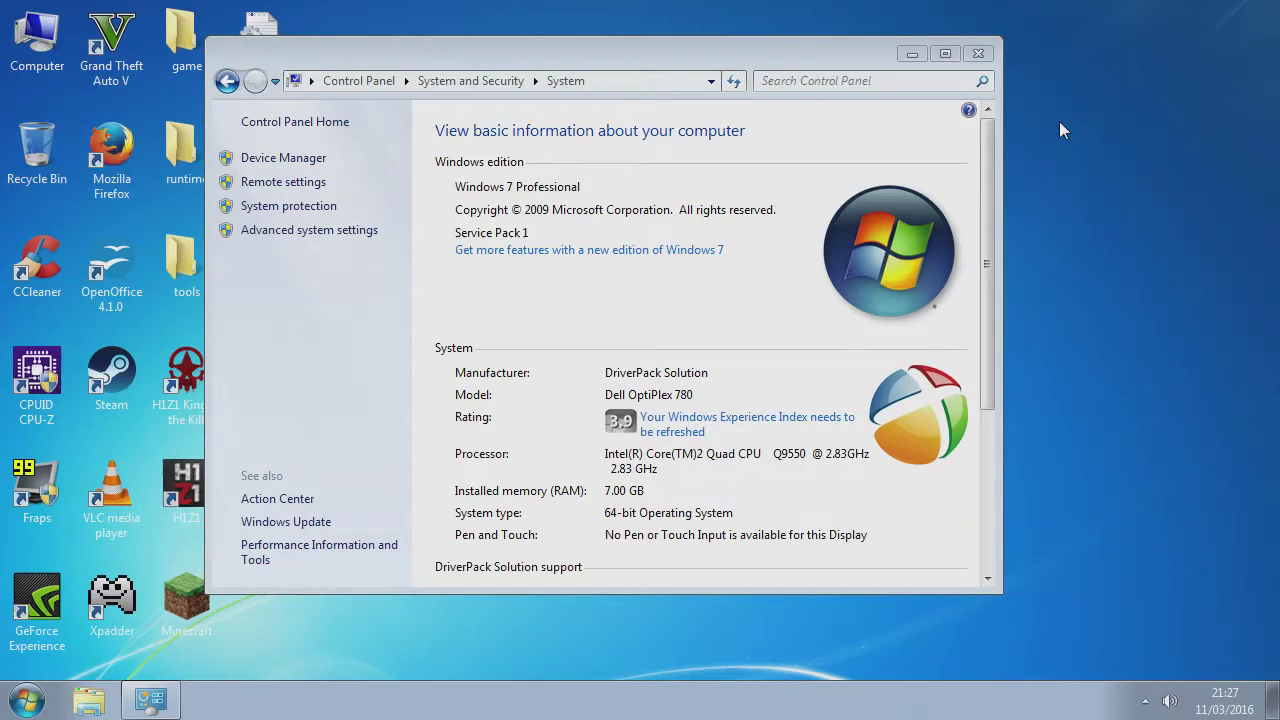
left_click(977, 54)
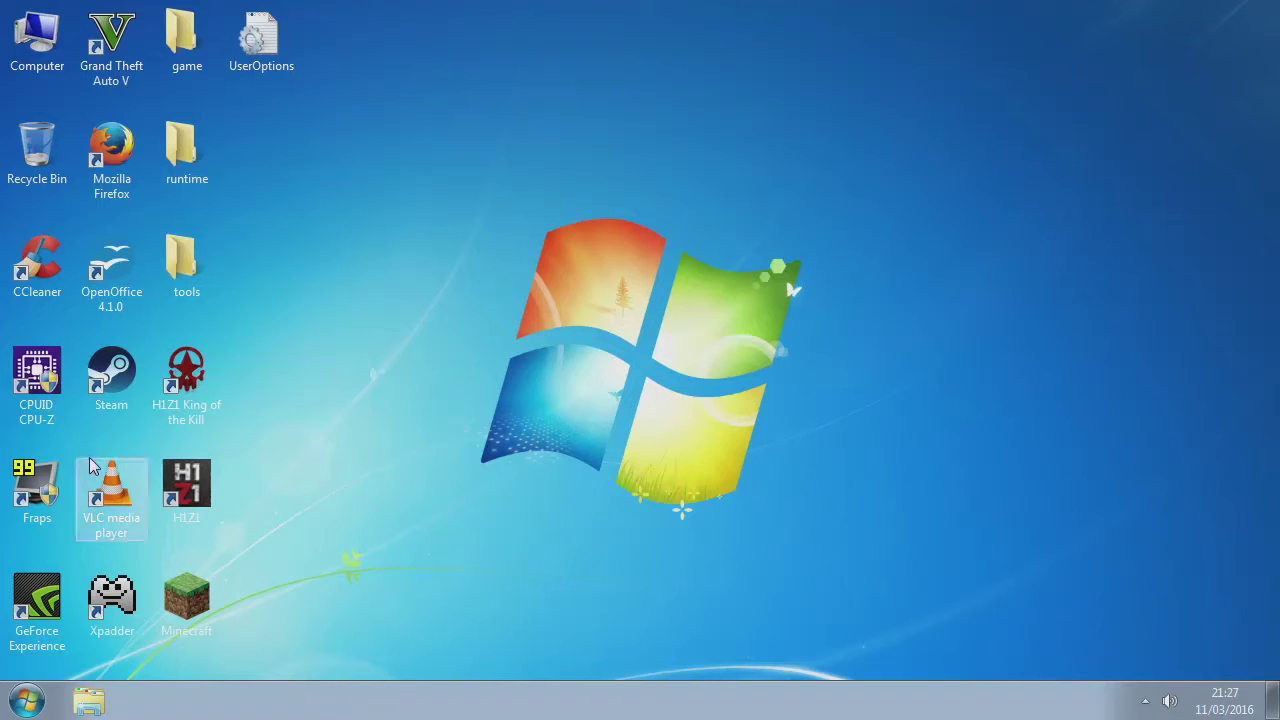
Step: Launch CPU-Z with administrator permission and examine the processor, cache, mainboard and memory details
double_click(36, 378)
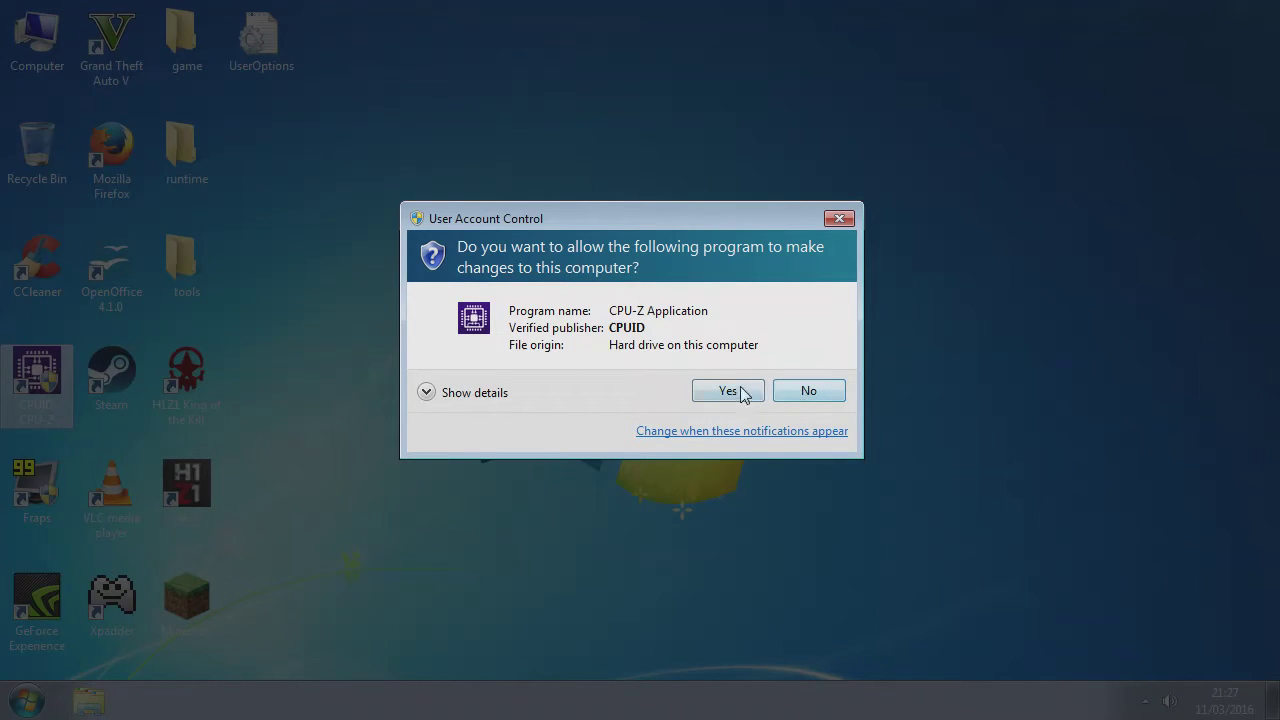
left_click(729, 391)
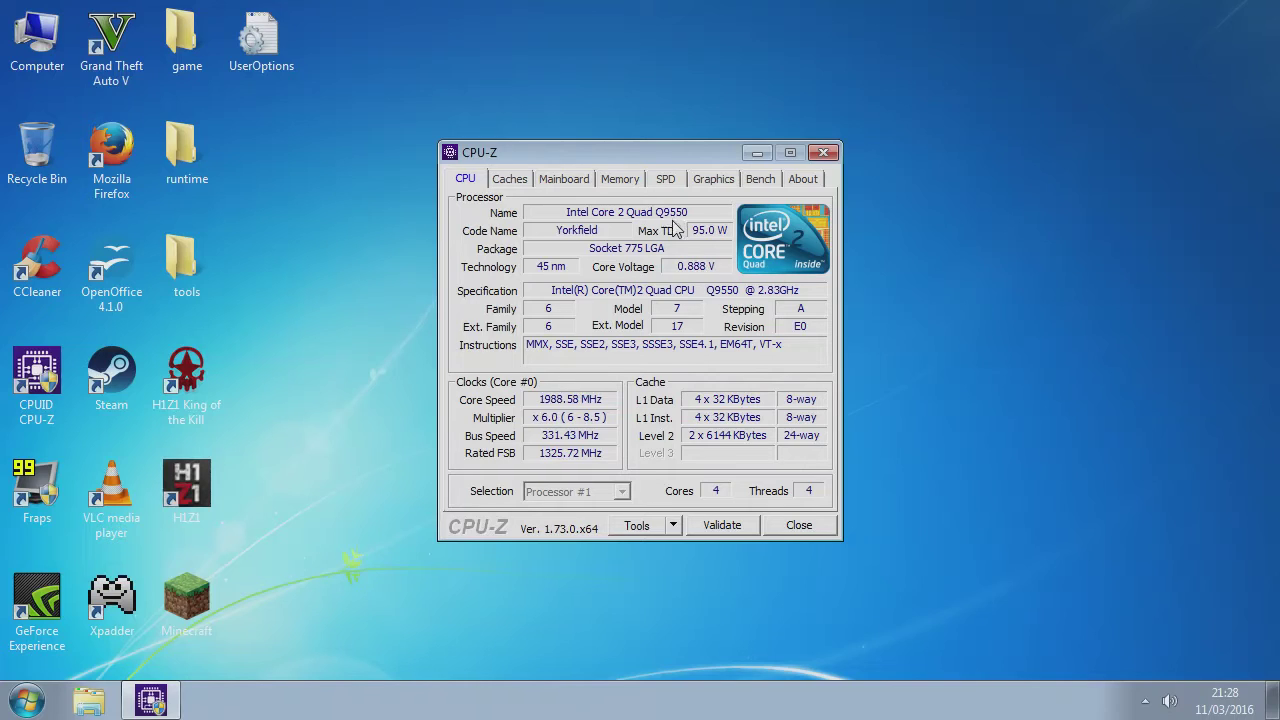
left_click(515, 183)
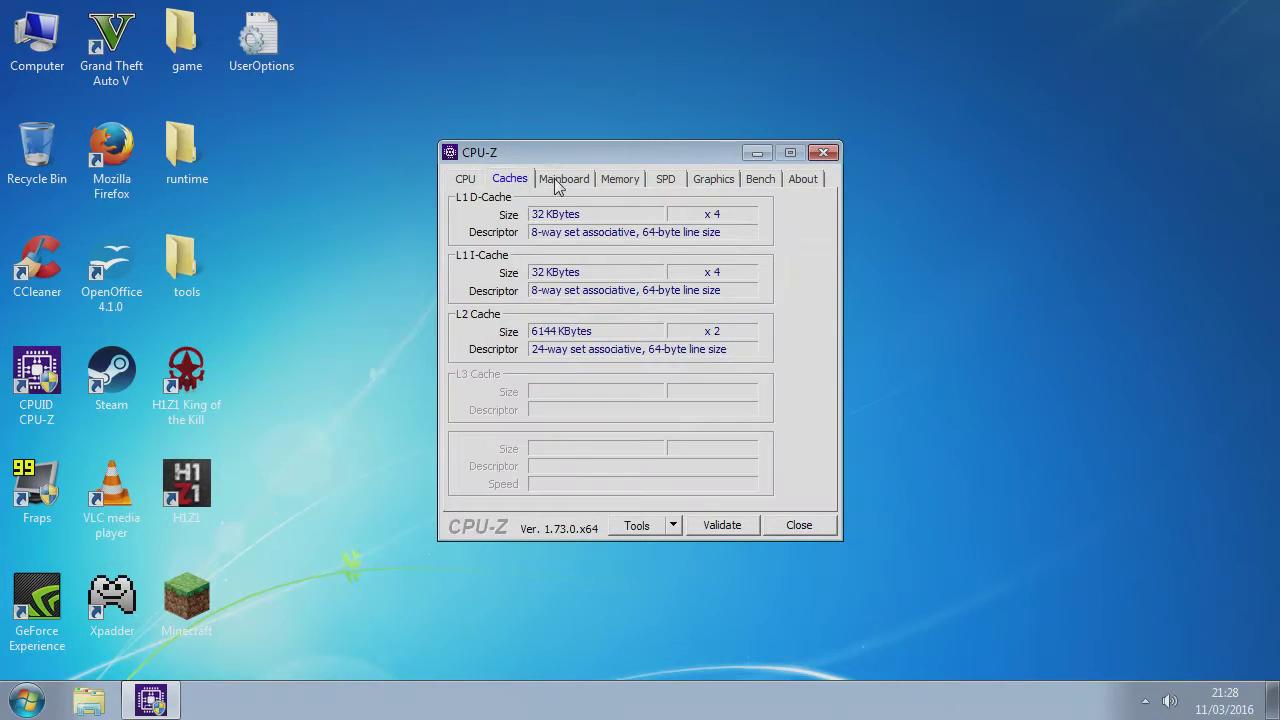
left_click(566, 180)
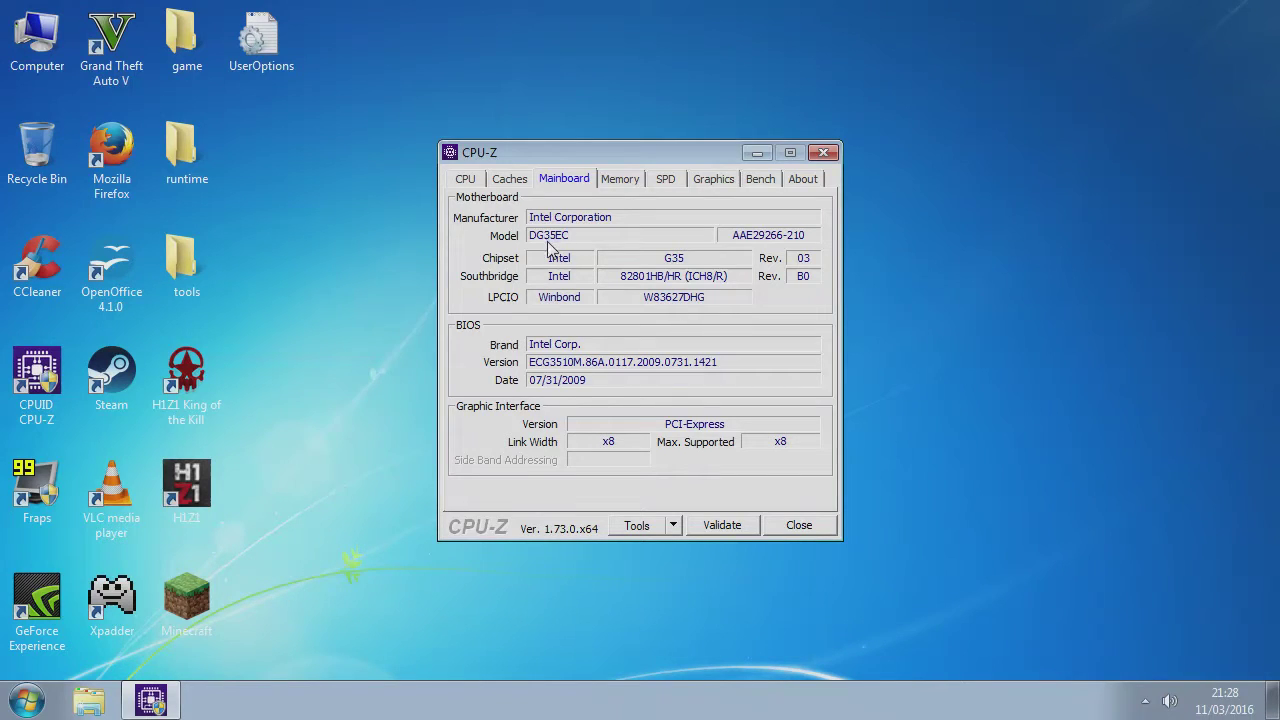
left_click(628, 180)
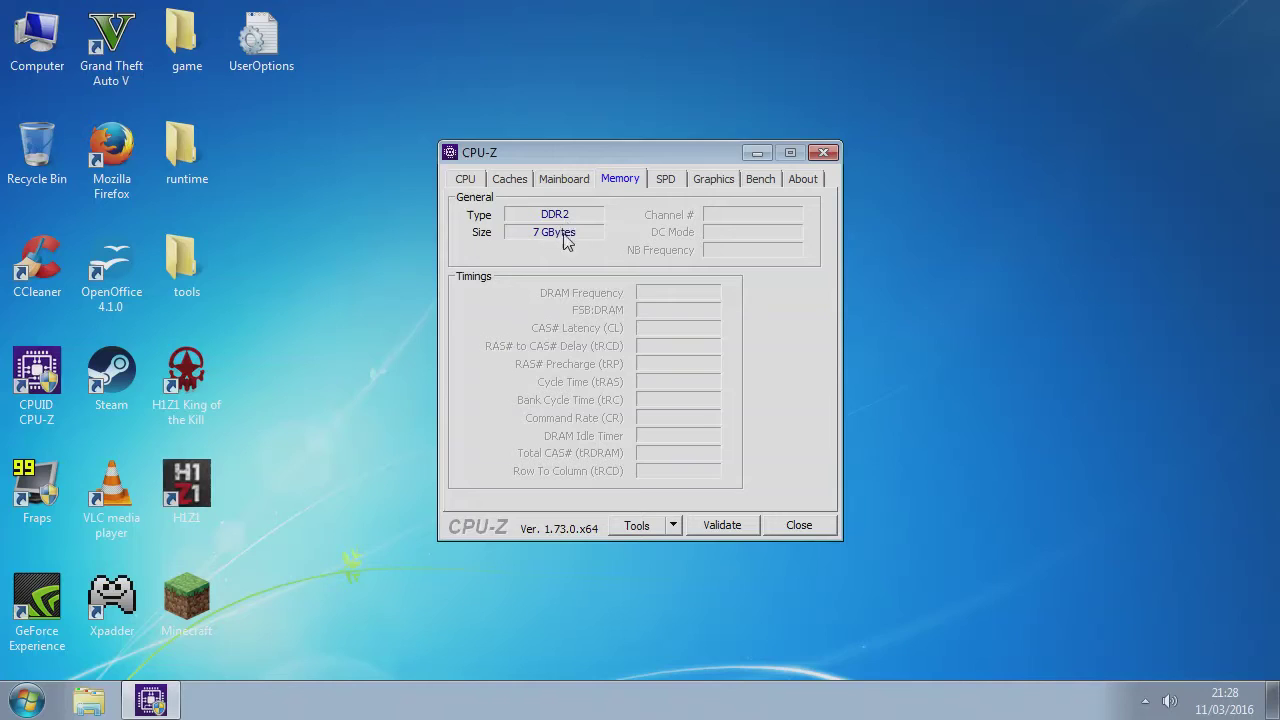
Step: Inspect the SPD details of the memory modules in slots #1 through #4
left_click(670, 180)
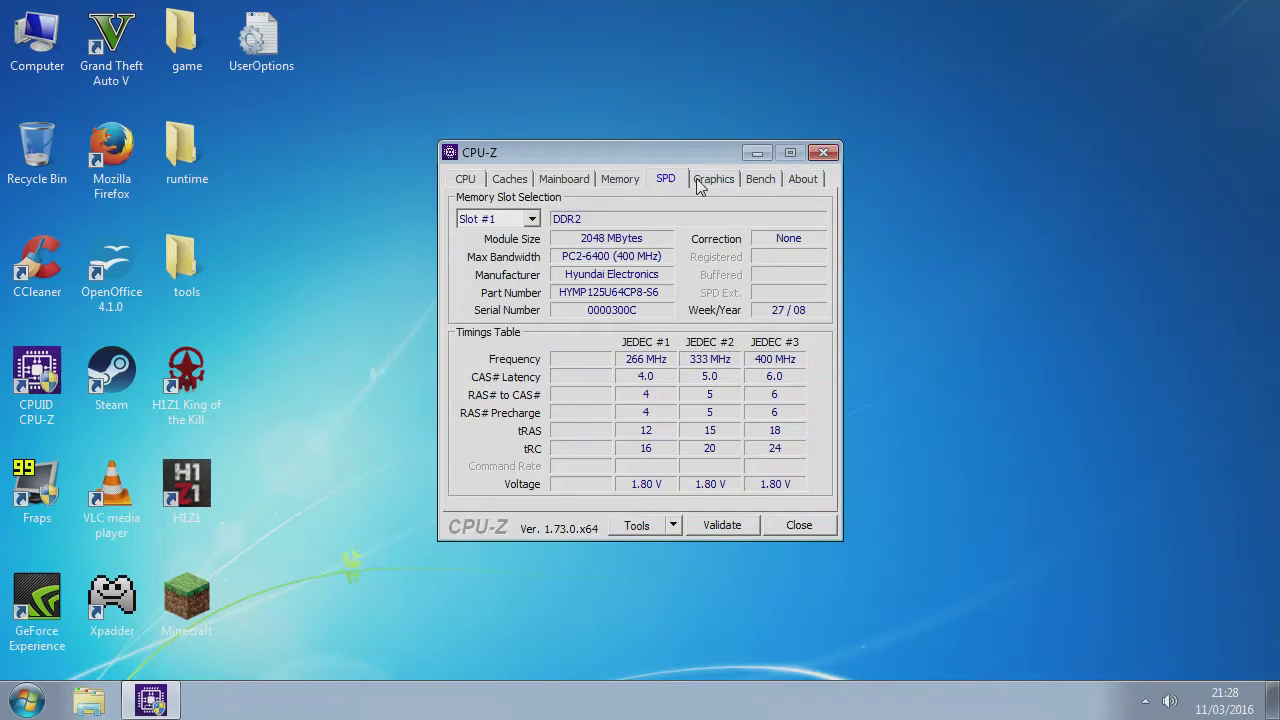
left_click(533, 219)
left_click(522, 247)
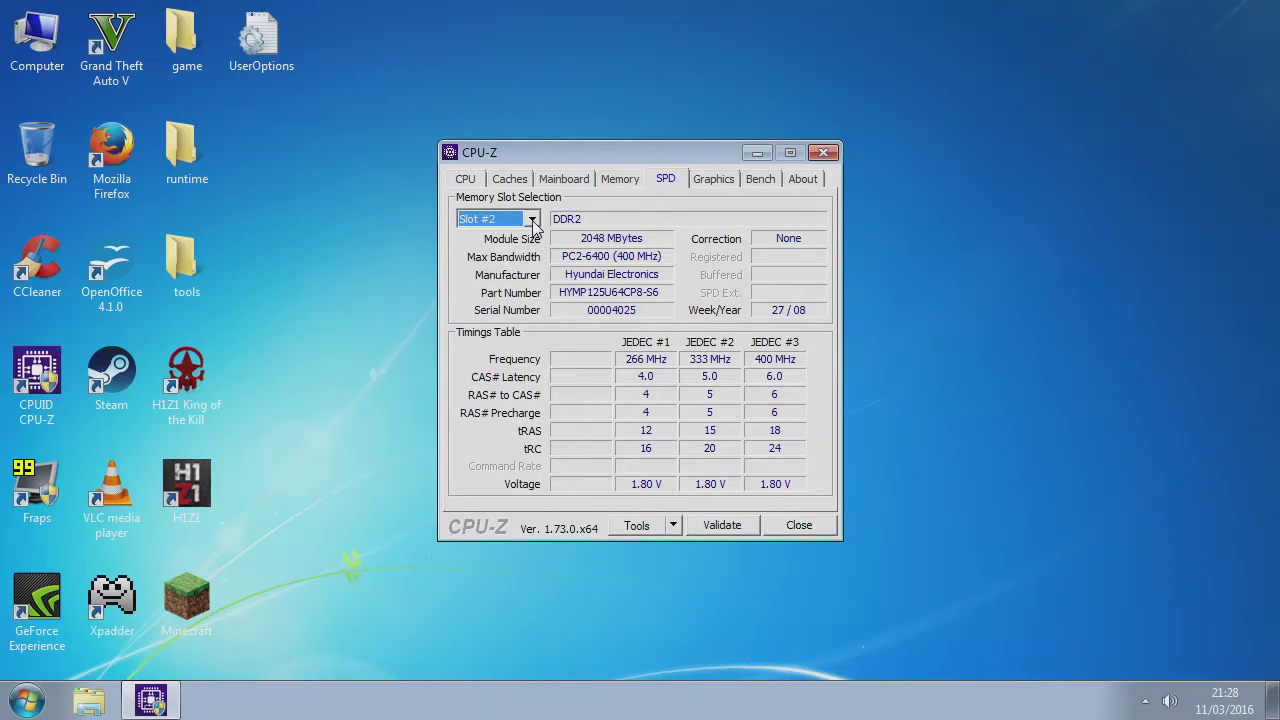
left_click(533, 219)
left_click(500, 262)
left_click(533, 219)
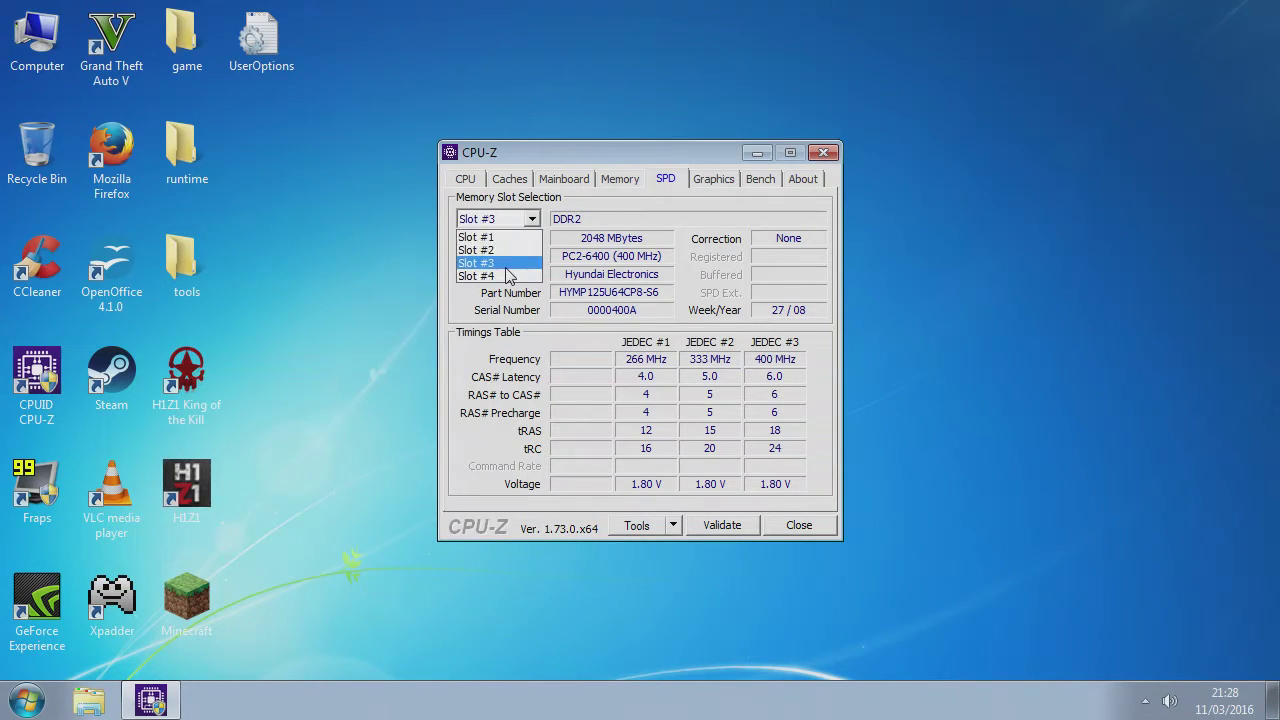
left_click(505, 276)
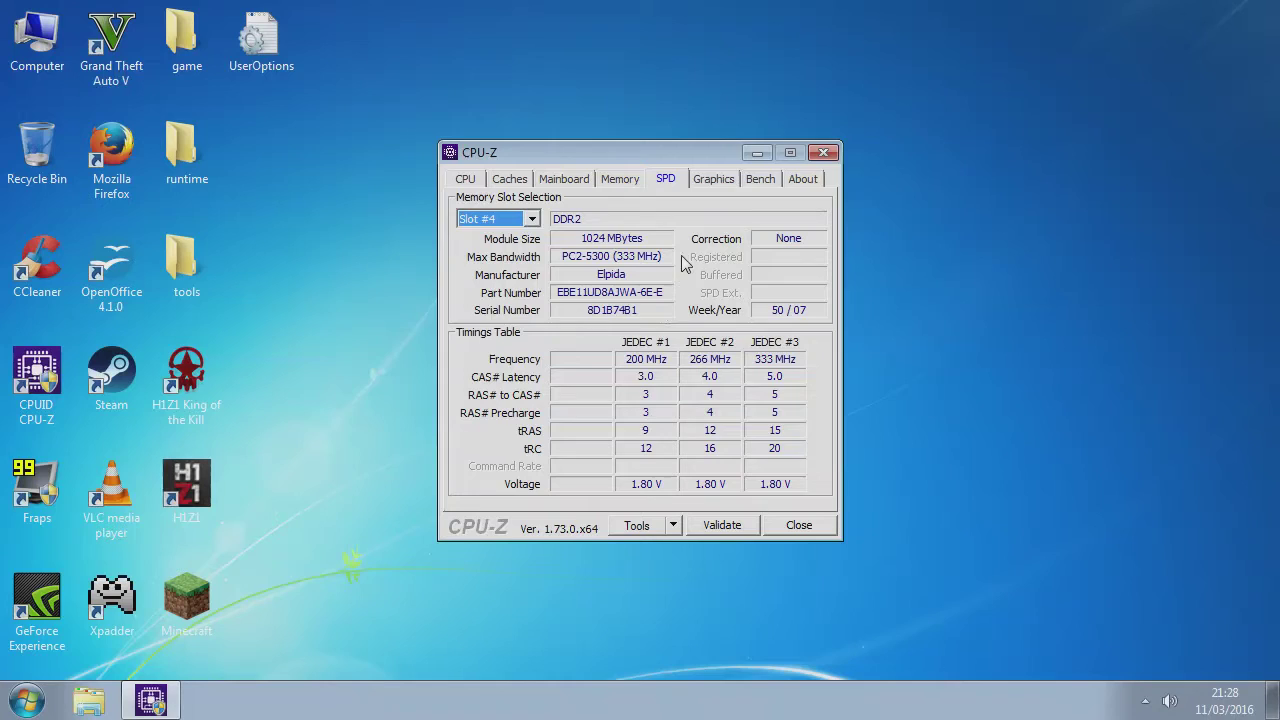
Step: Show the graphics details for the NVIDIA GeForce GT 730 and close CPU-Z
left_click(726, 178)
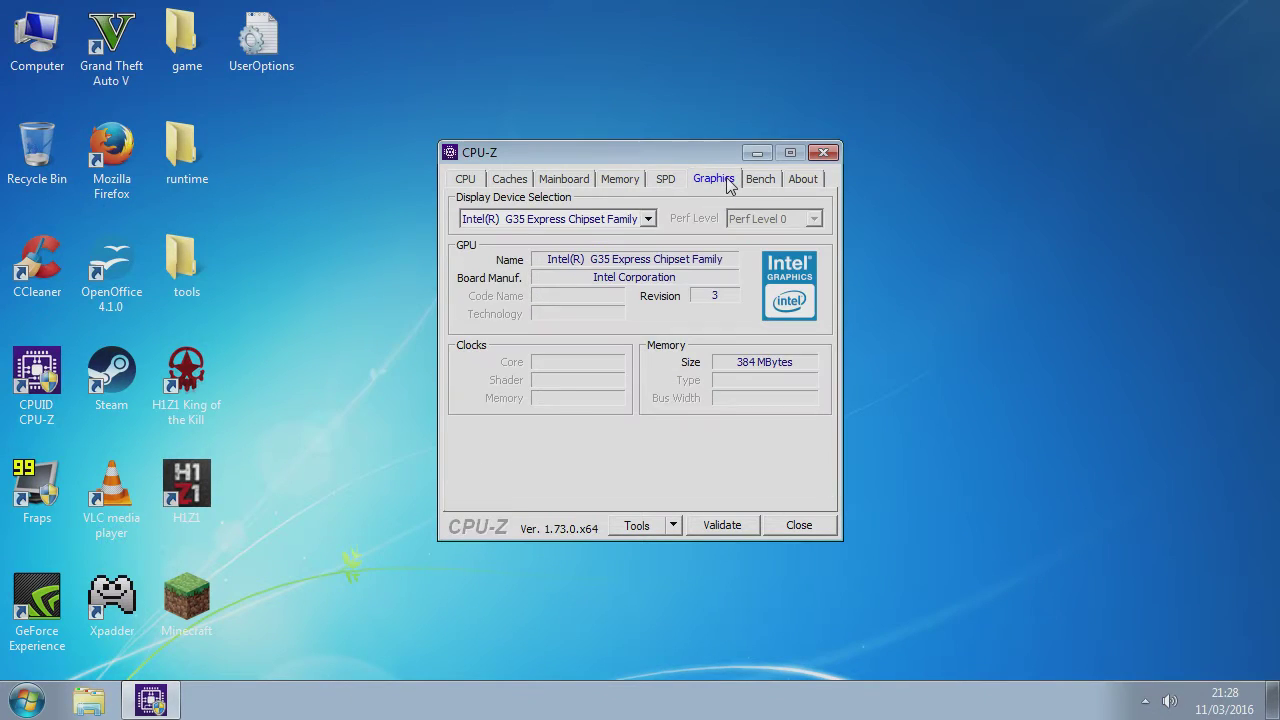
left_click(634, 219)
left_click(612, 253)
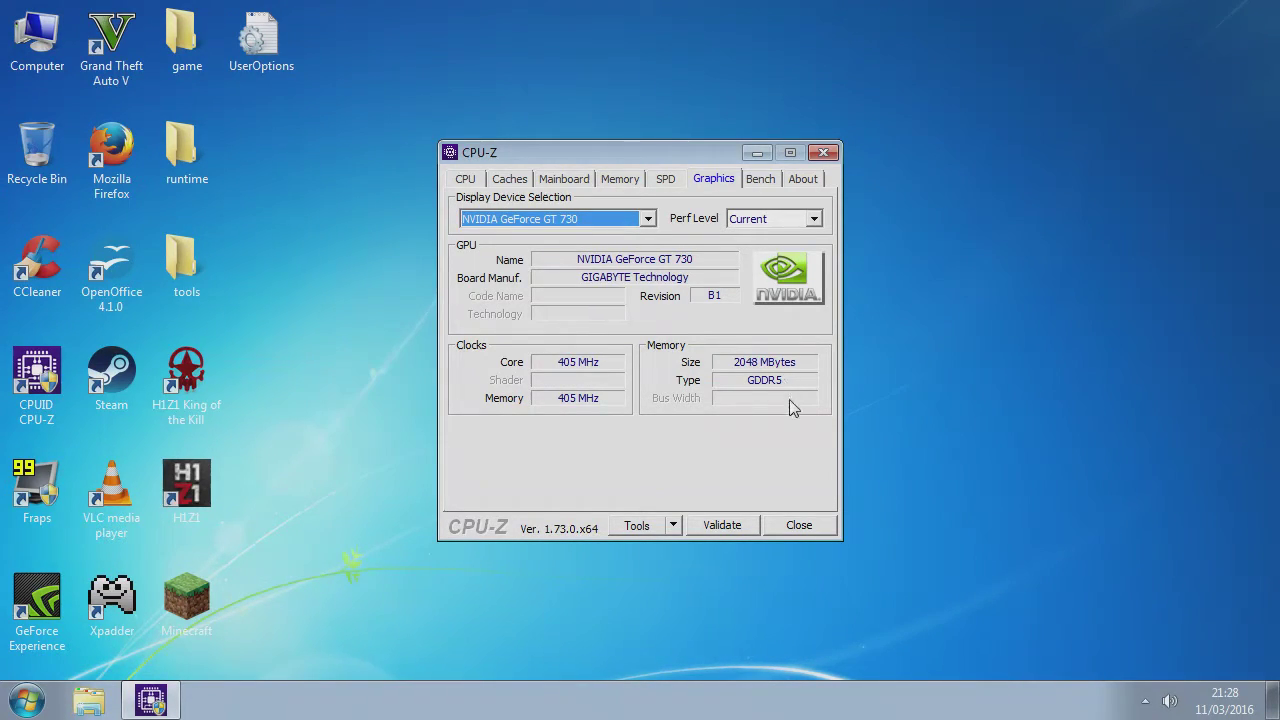
left_click(822, 155)
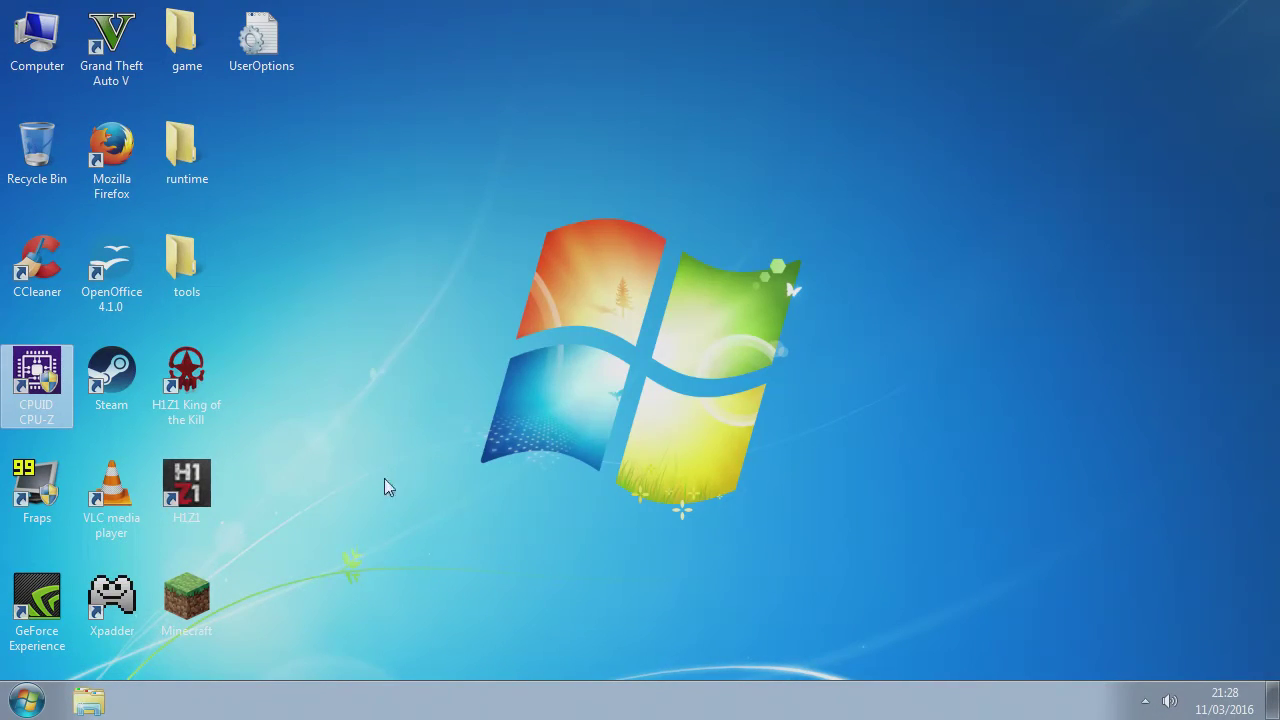
Step: Open the NVIDIA Control Panel from the desktop and check the program selection for per-program 3D settings
right_click(886, 549)
left_click(982, 397)
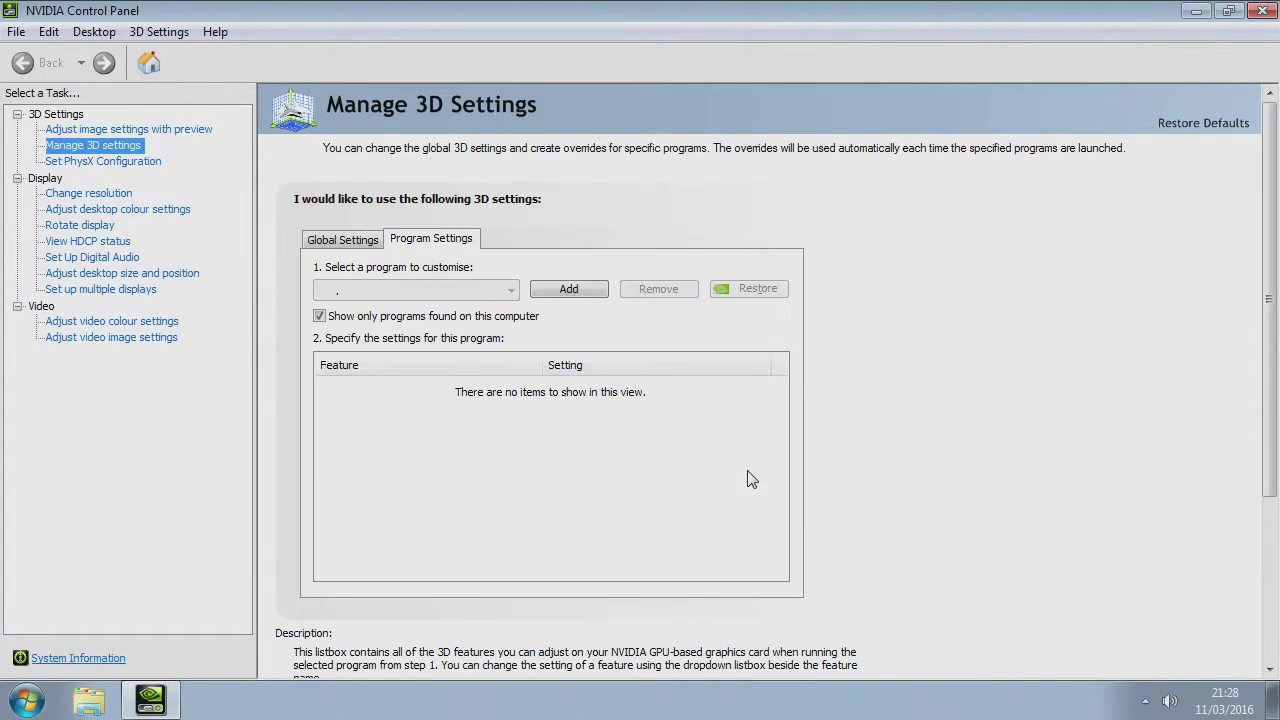
left_click(498, 289)
left_click(497, 288)
Step: Review all the global 3D settings, from ambient occlusion through power management and texture filtering to Virtual Reality pre-rendered frames
left_click(343, 241)
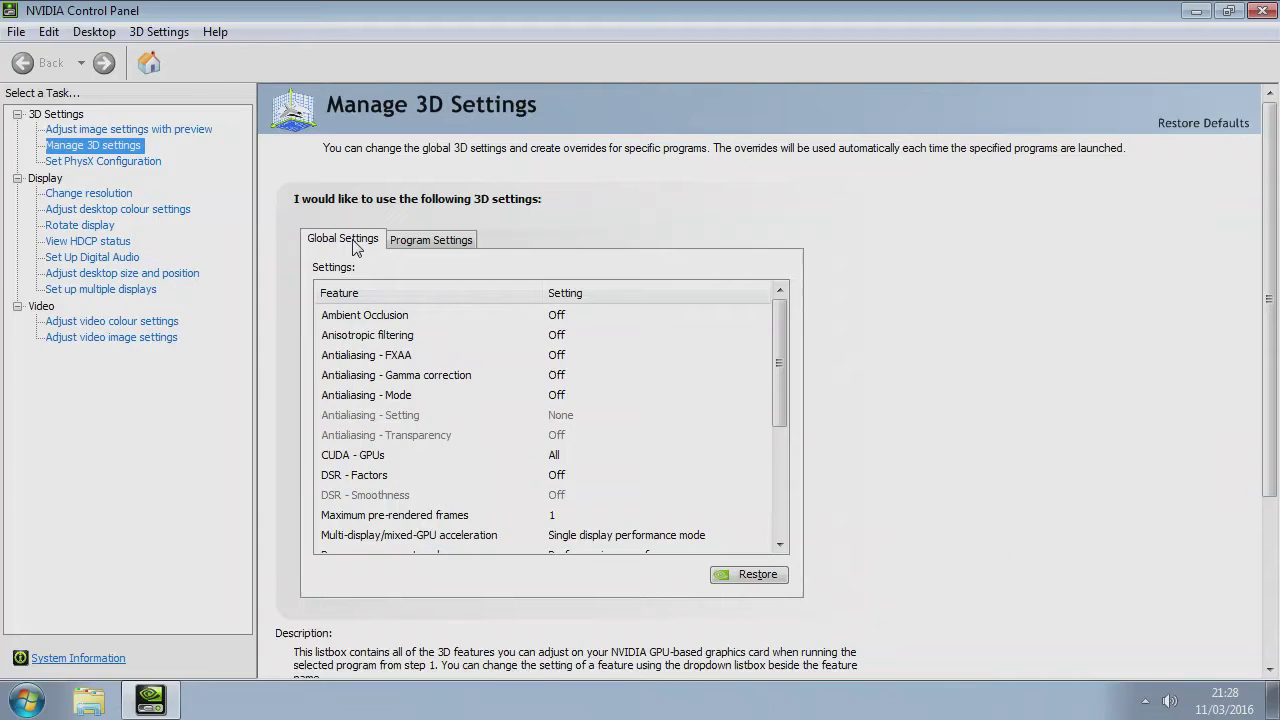
mouse_move(565, 322)
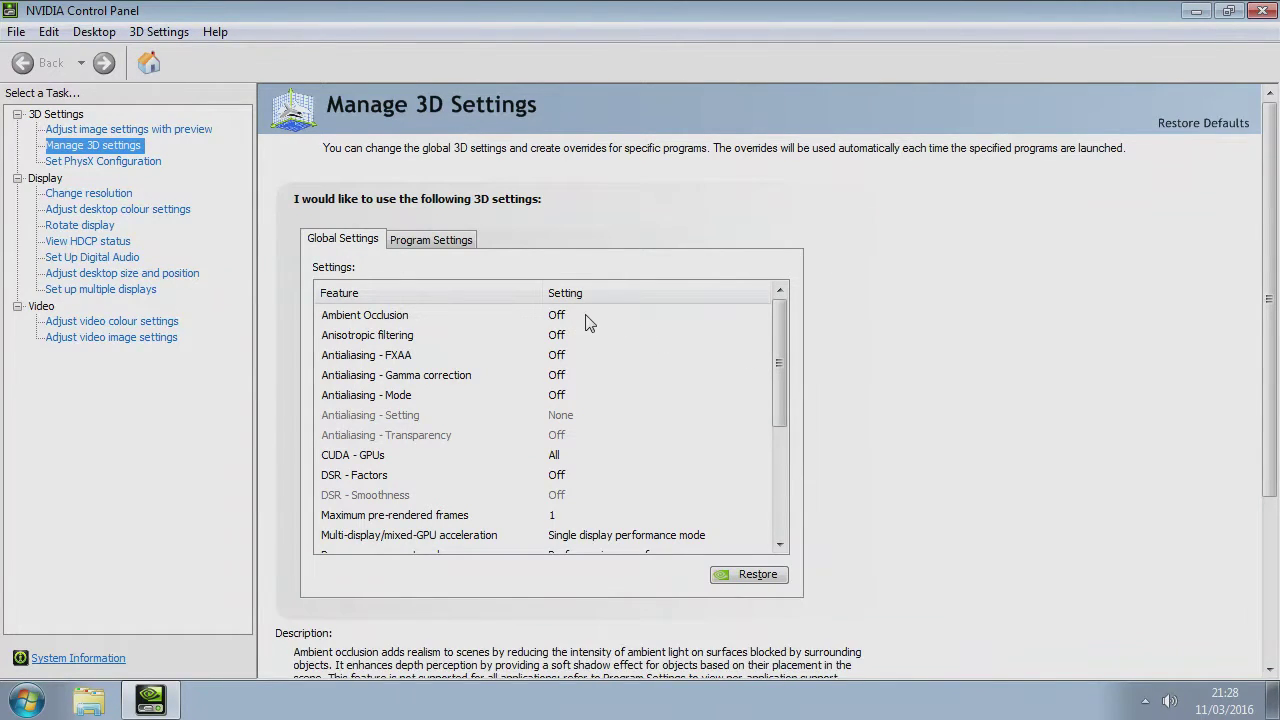
mouse_move(565, 402)
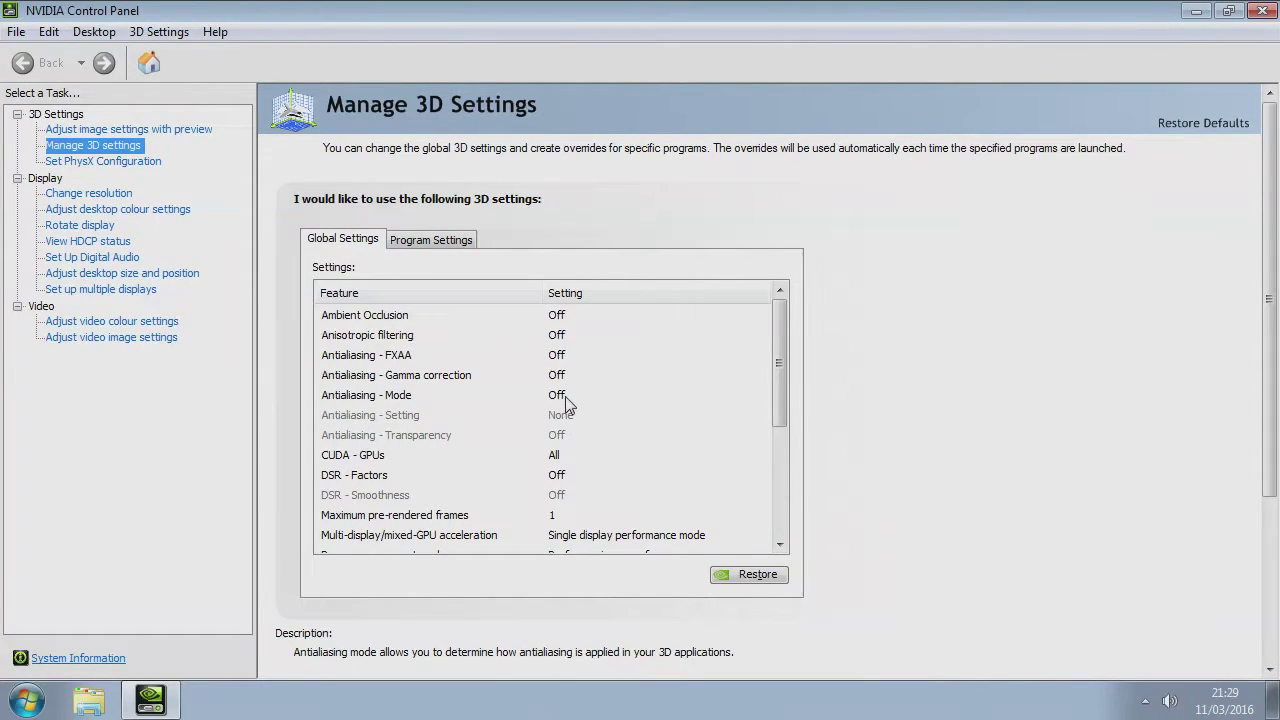
mouse_move(471, 462)
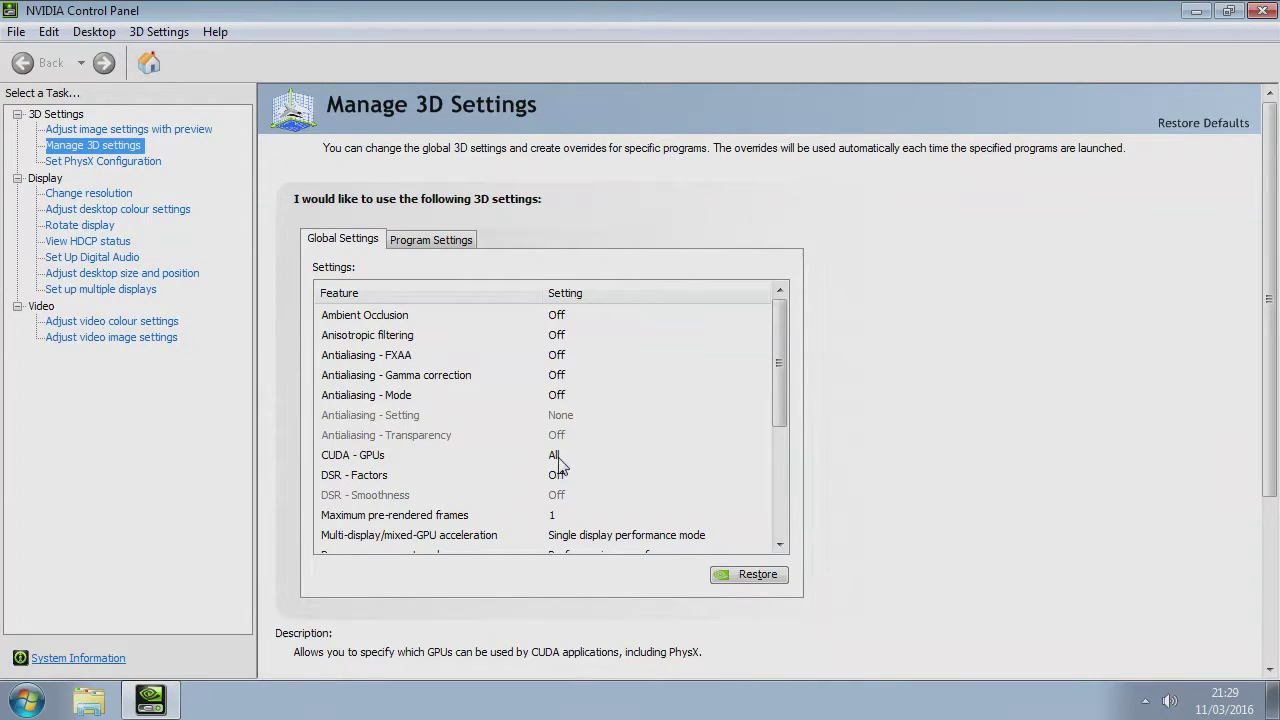
left_click_drag(783, 404, 779, 448)
mouse_move(452, 438)
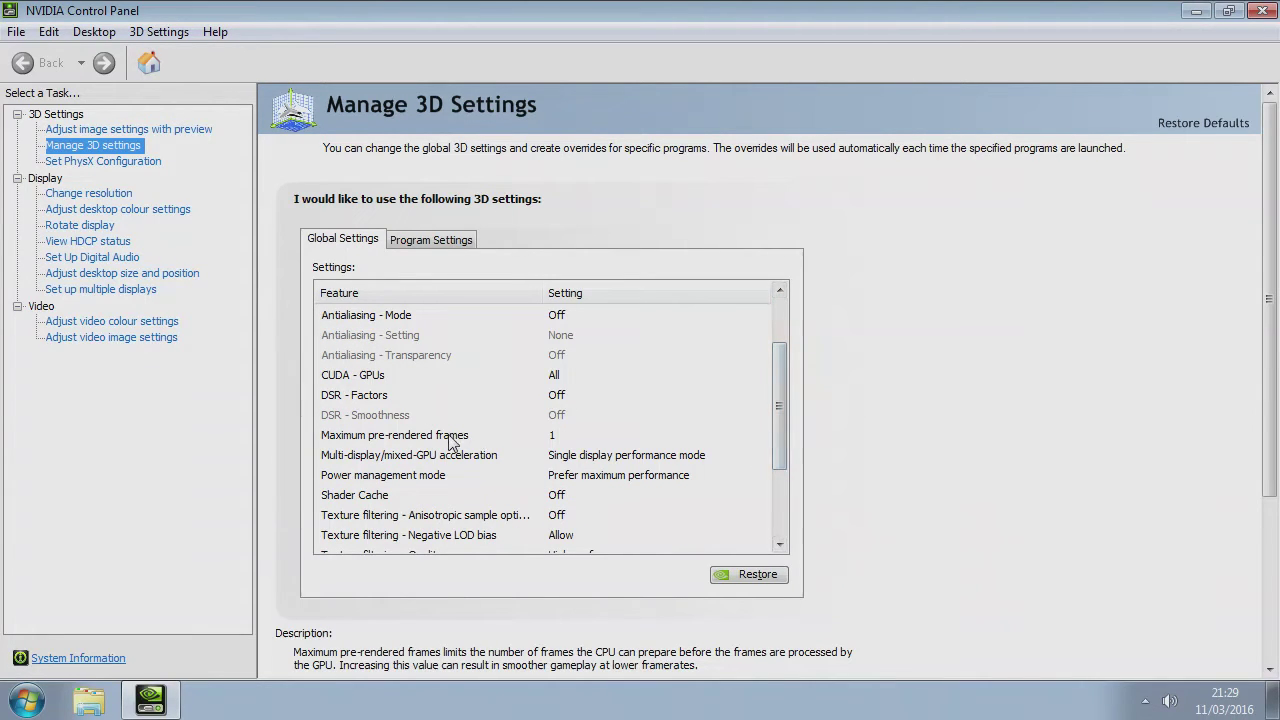
mouse_move(430, 456)
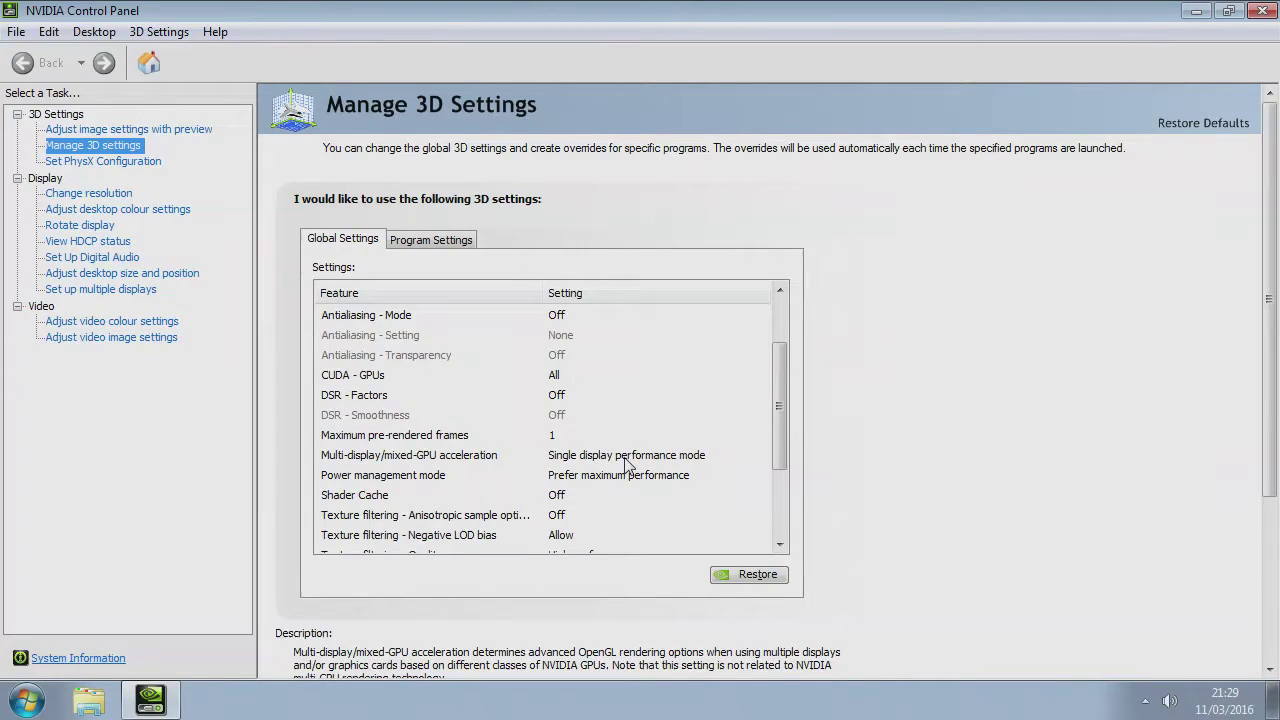
mouse_move(621, 481)
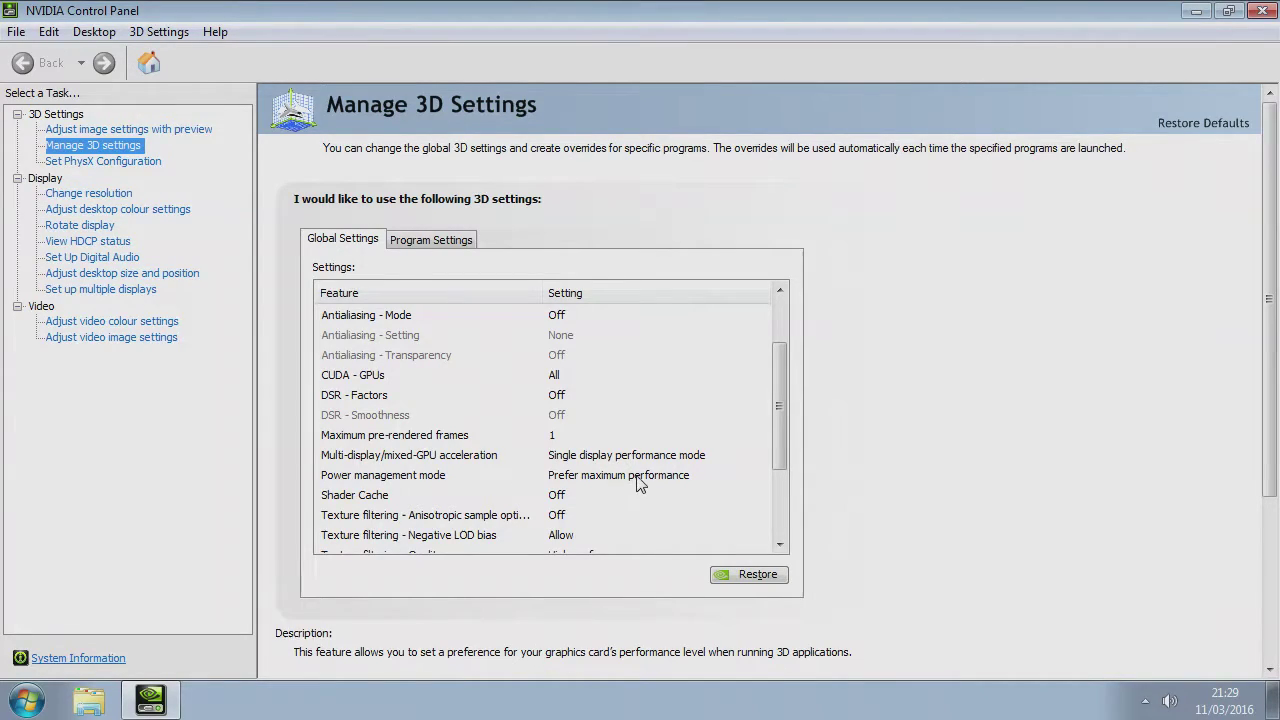
mouse_move(785, 437)
left_click_drag(786, 444, 783, 520)
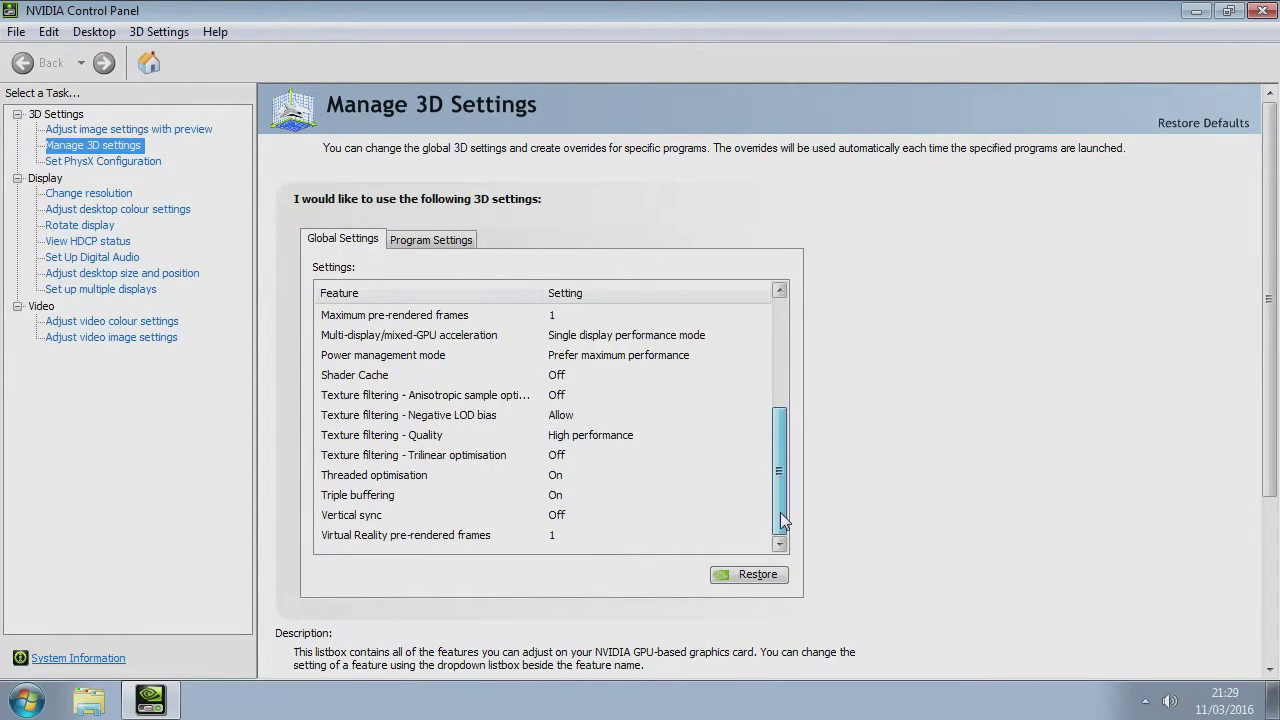
mouse_move(604, 440)
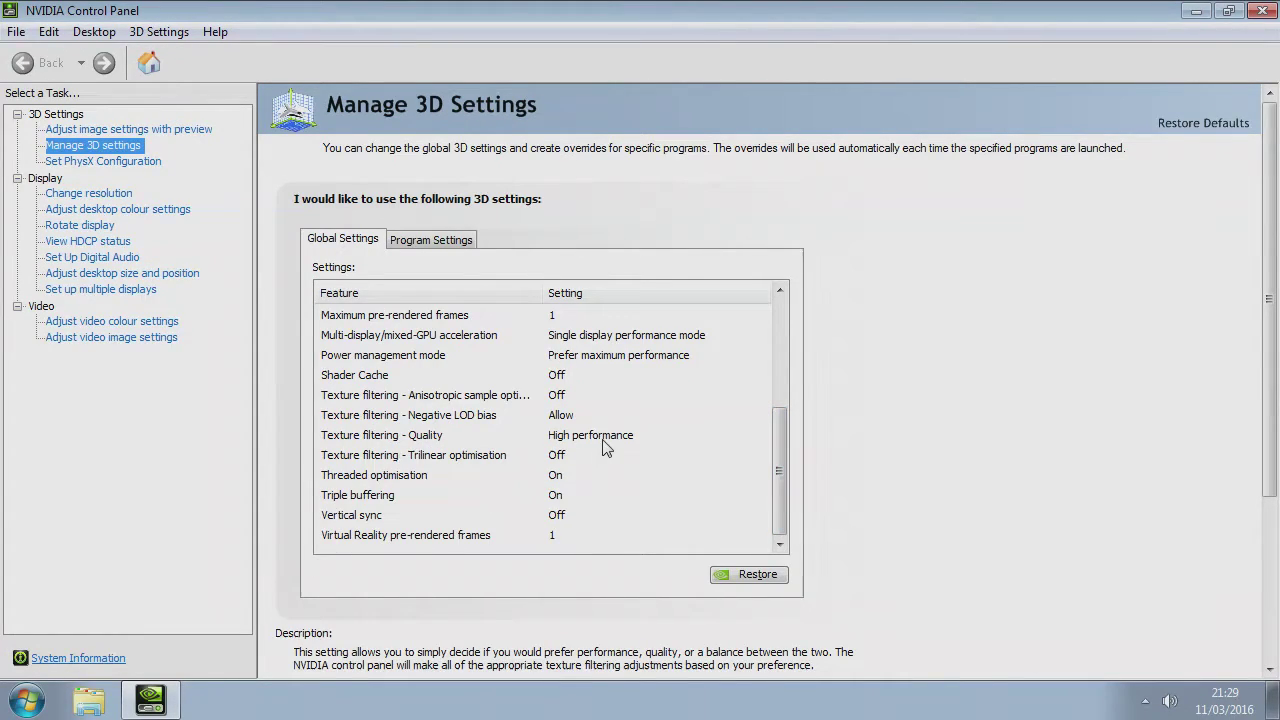
mouse_move(574, 473)
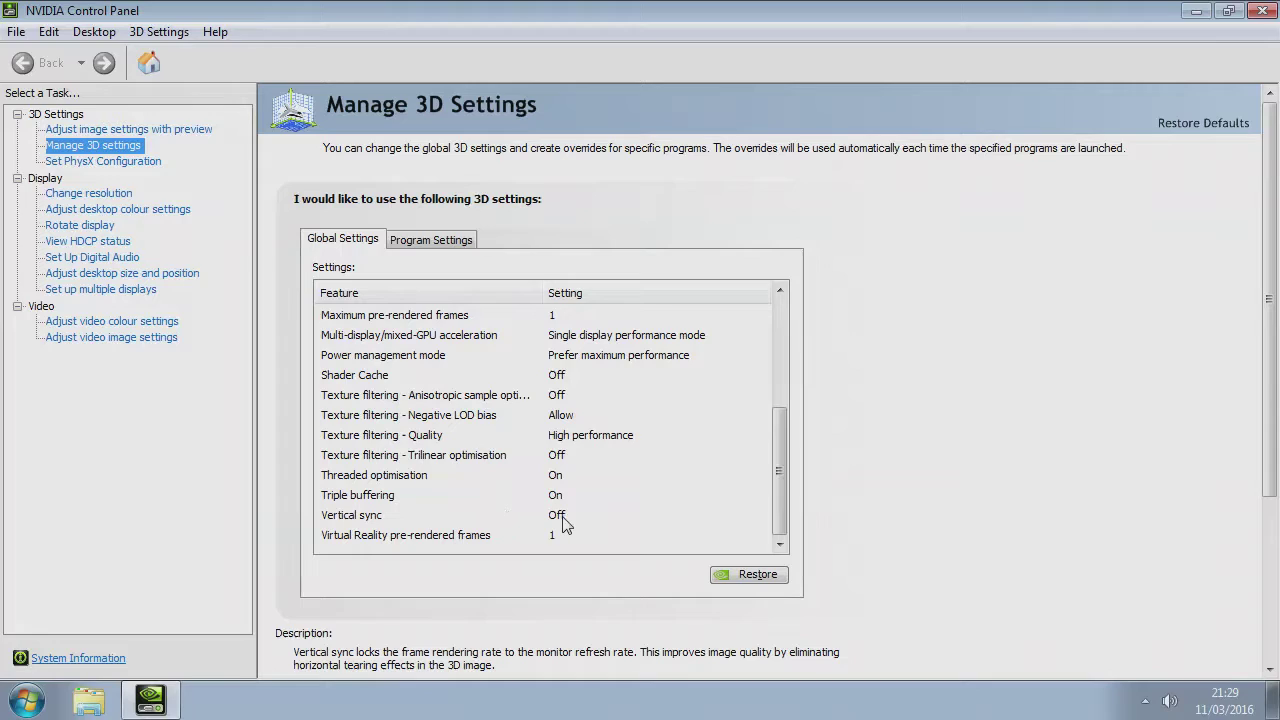
mouse_move(551, 543)
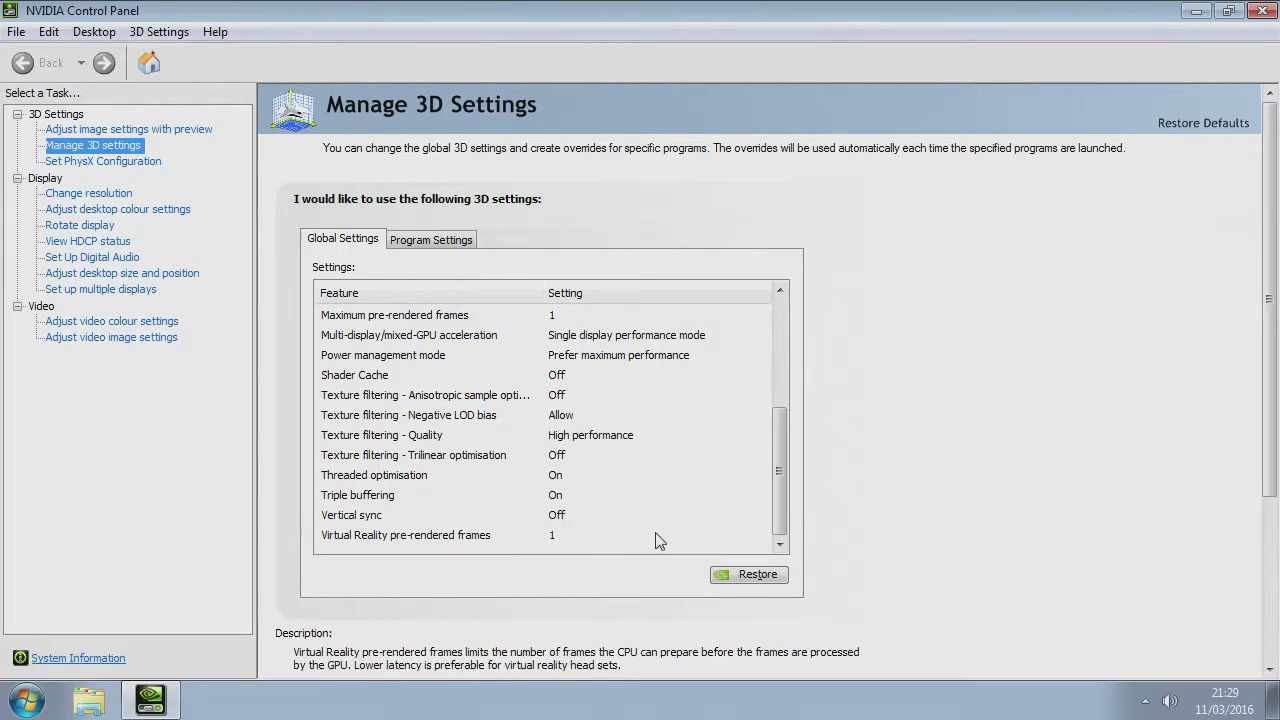
Step: Show the program-specific 3D settings for Grand Theft Auto V and look through the programs available to add
left_click(408, 241)
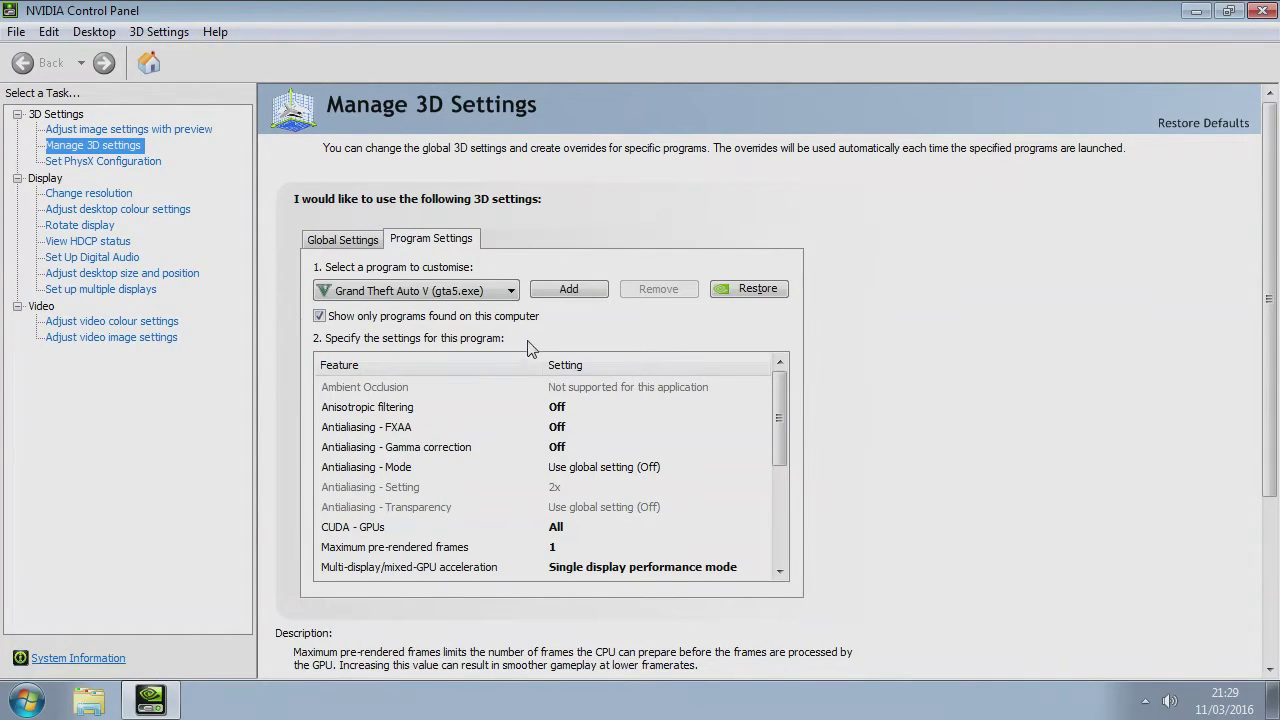
left_click(574, 293)
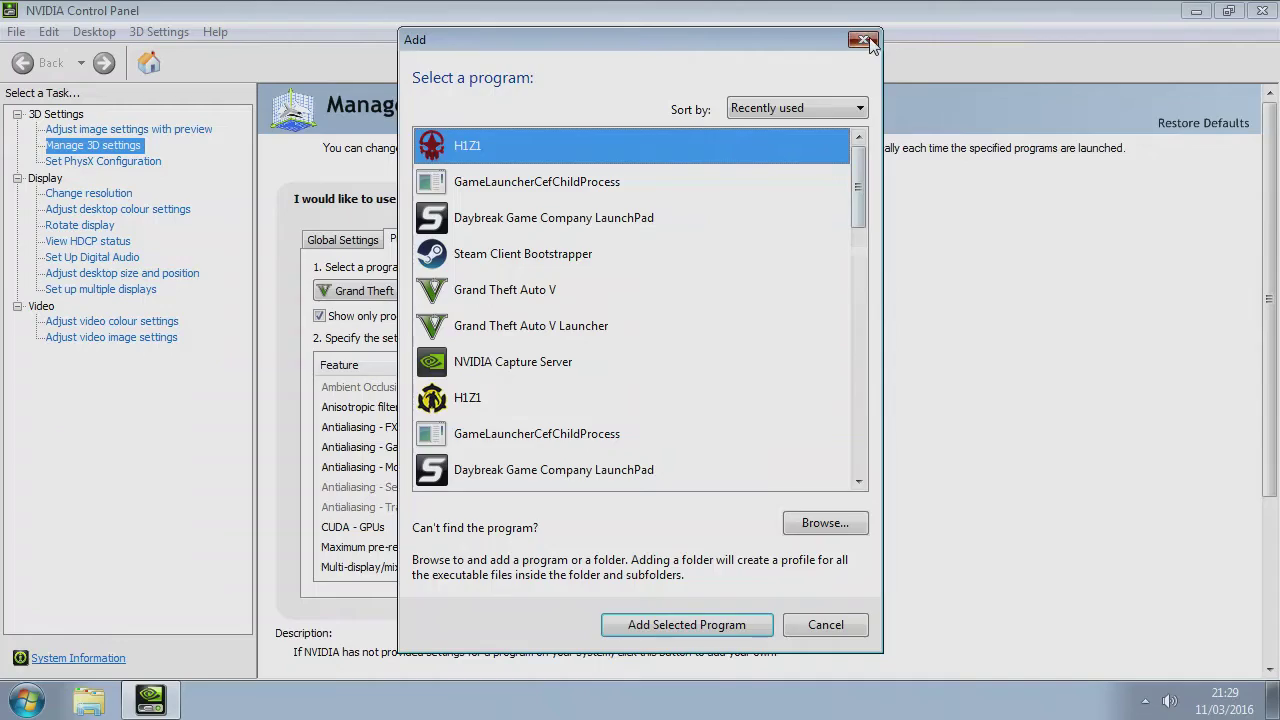
left_click(866, 44)
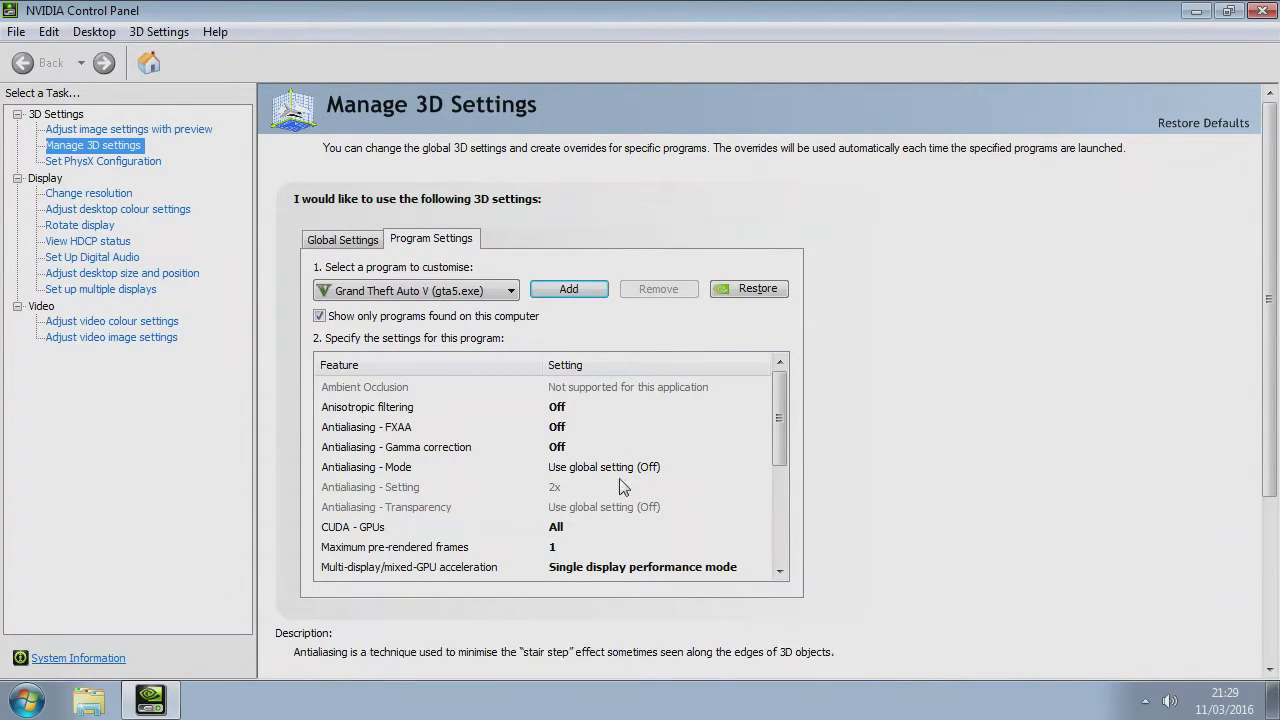
Step: Review the remaining Grand Theft Auto V 3D settings down to Virtual Reality pre-rendered frames and close the NVIDIA Control Panel
left_click_drag(780, 445, 781, 552)
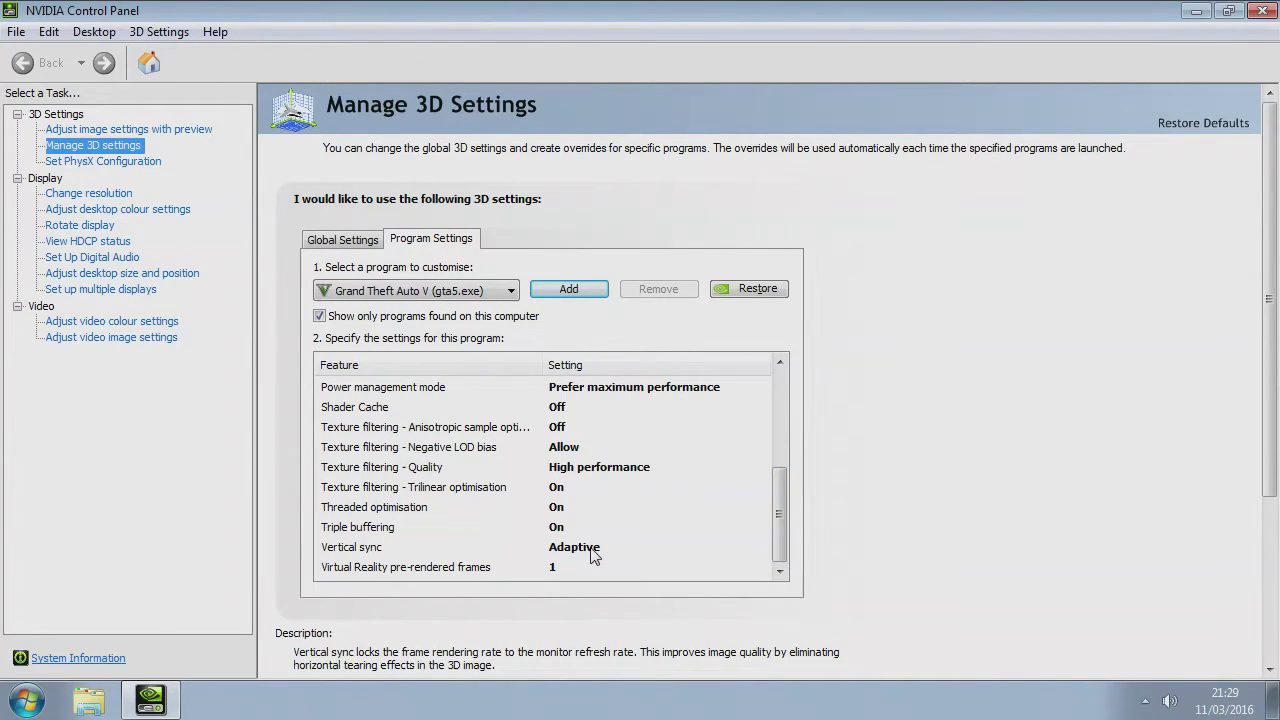
left_click(1263, 11)
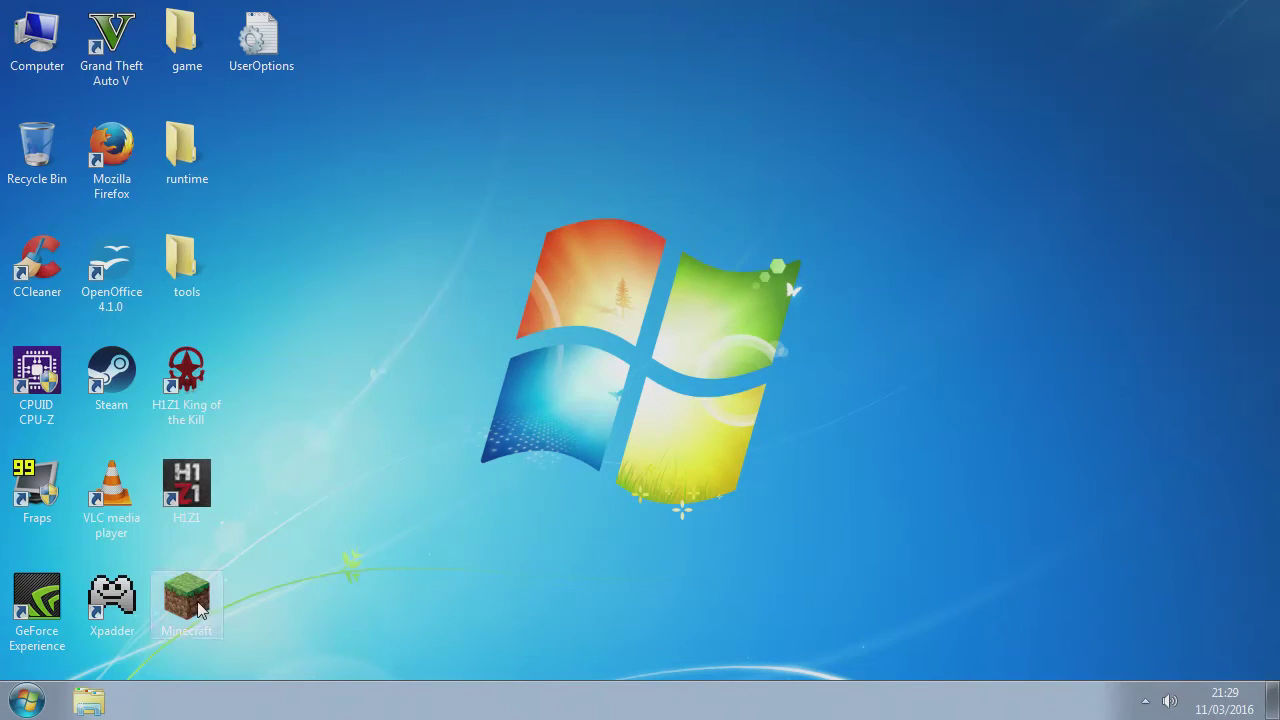
Step: Check the desktop's screen resolution settings and leave them without making changes
right_click(462, 525)
left_click(533, 467)
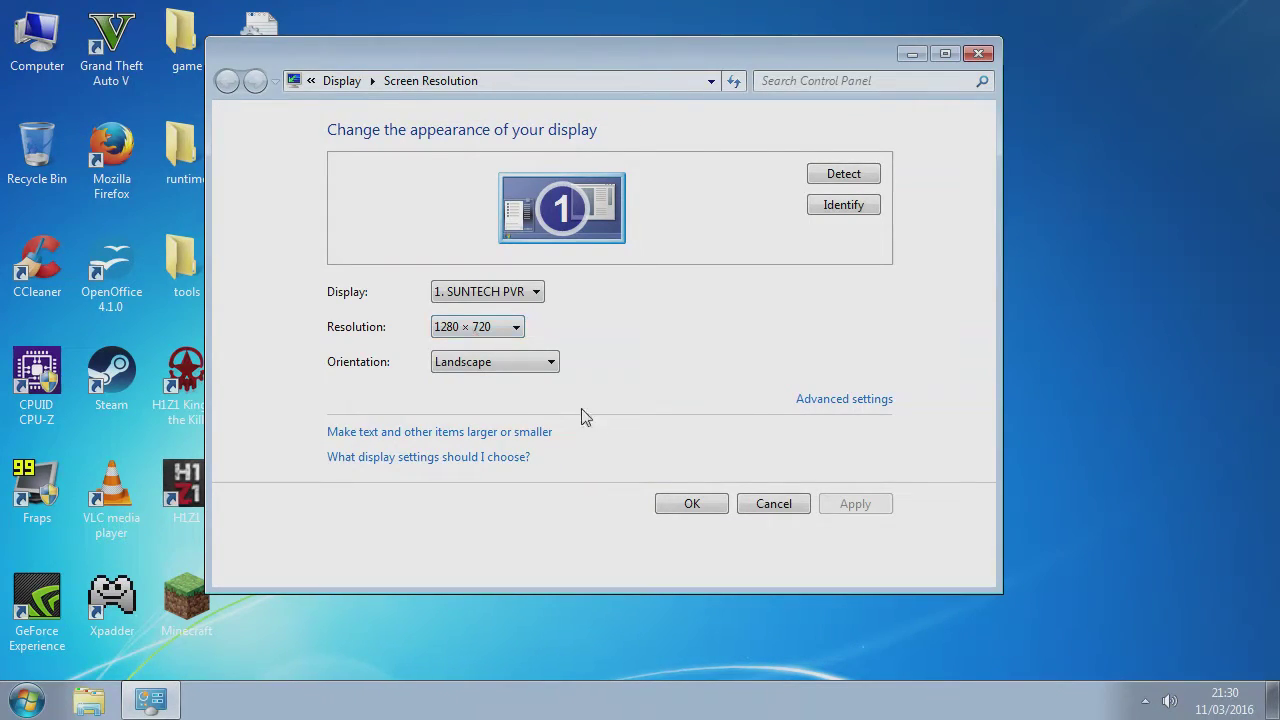
left_click(774, 504)
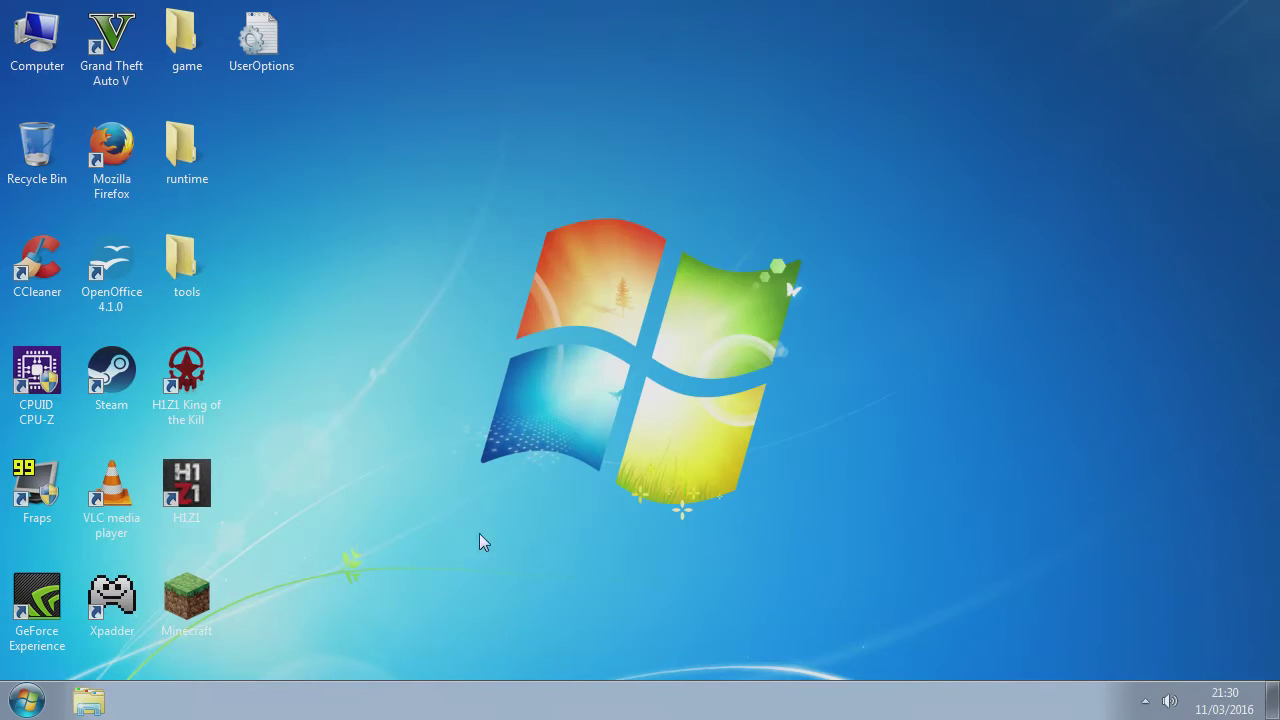
Step: Open the settings XML file from the Rockstar Games GTA V folder in Documents with Notepad
left_click(26, 700)
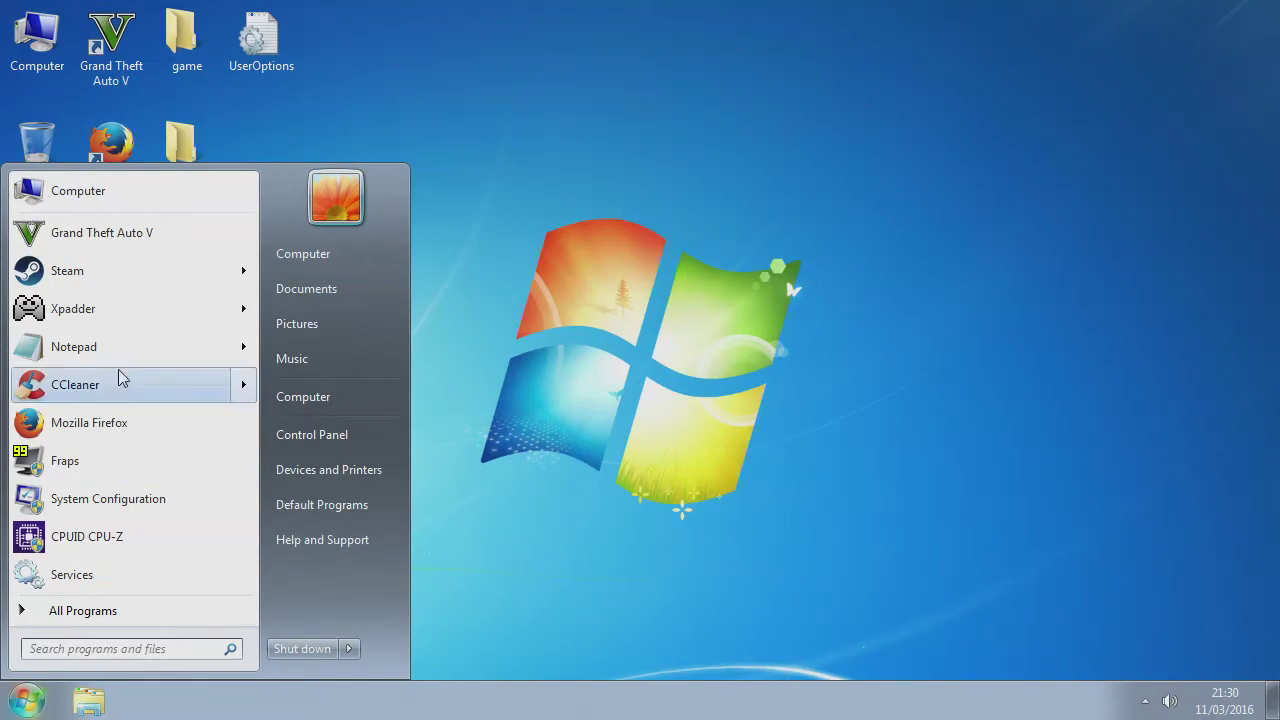
left_click(310, 288)
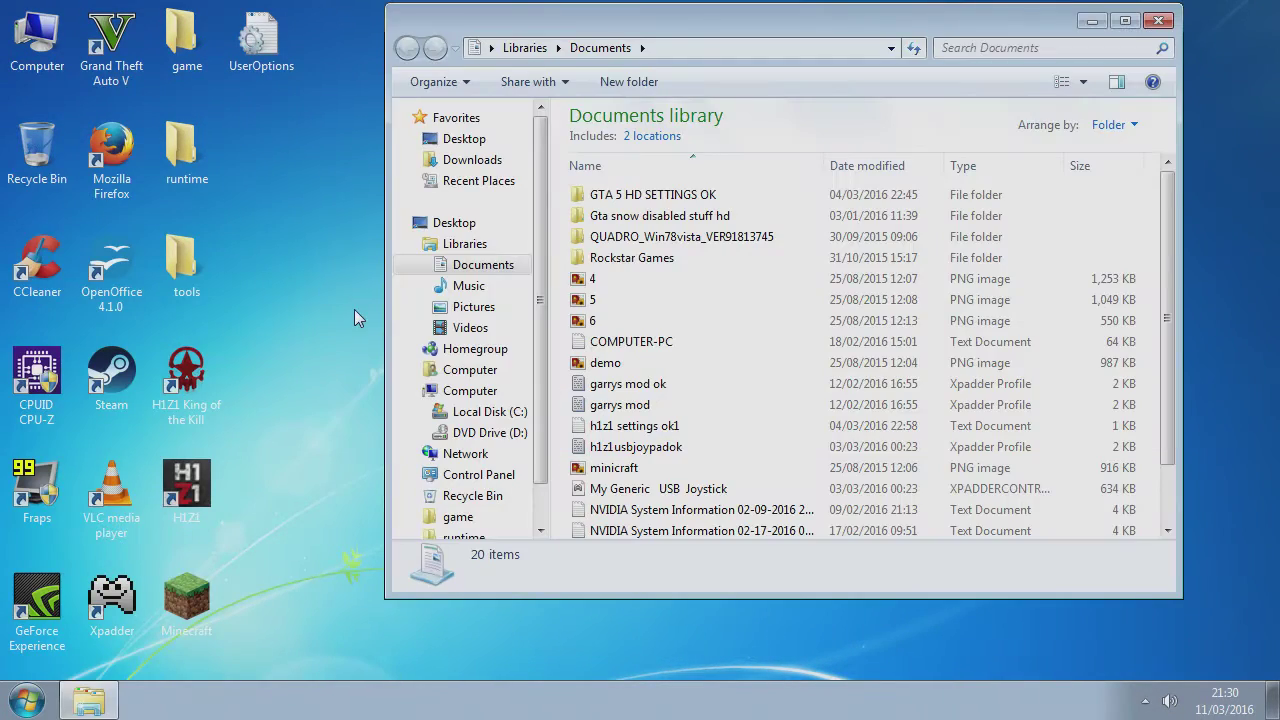
double_click(645, 258)
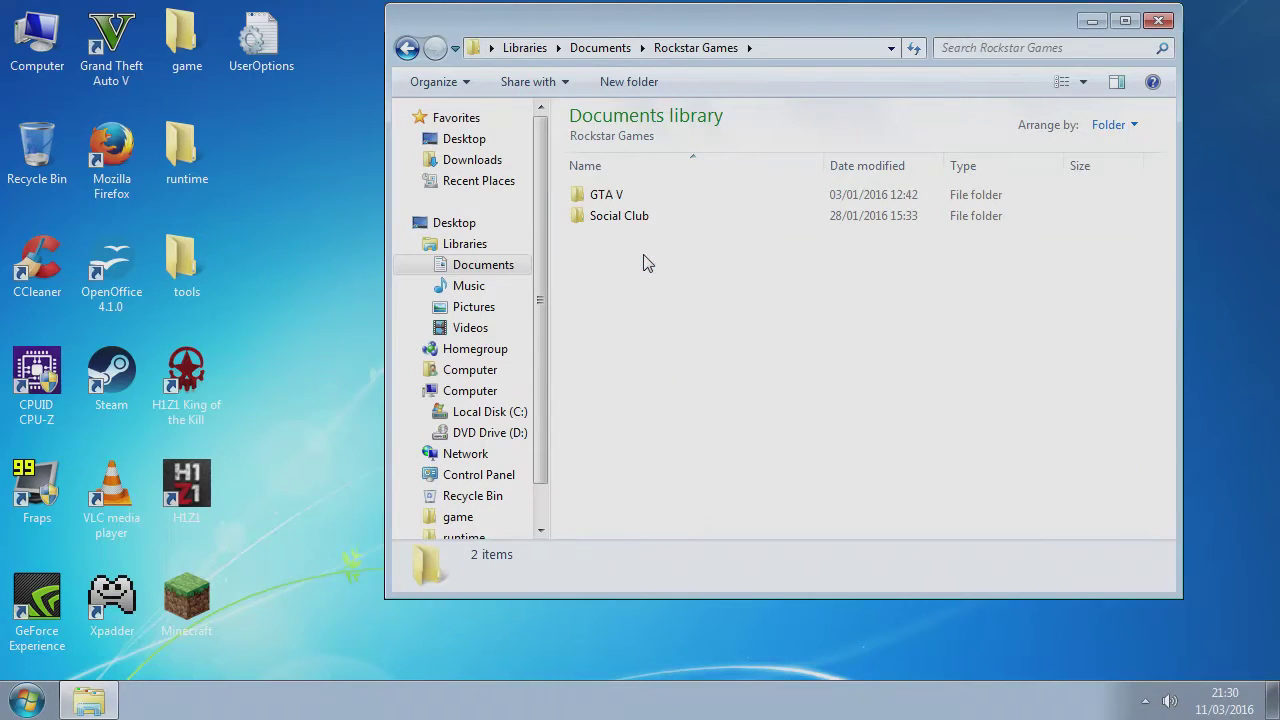
double_click(617, 197)
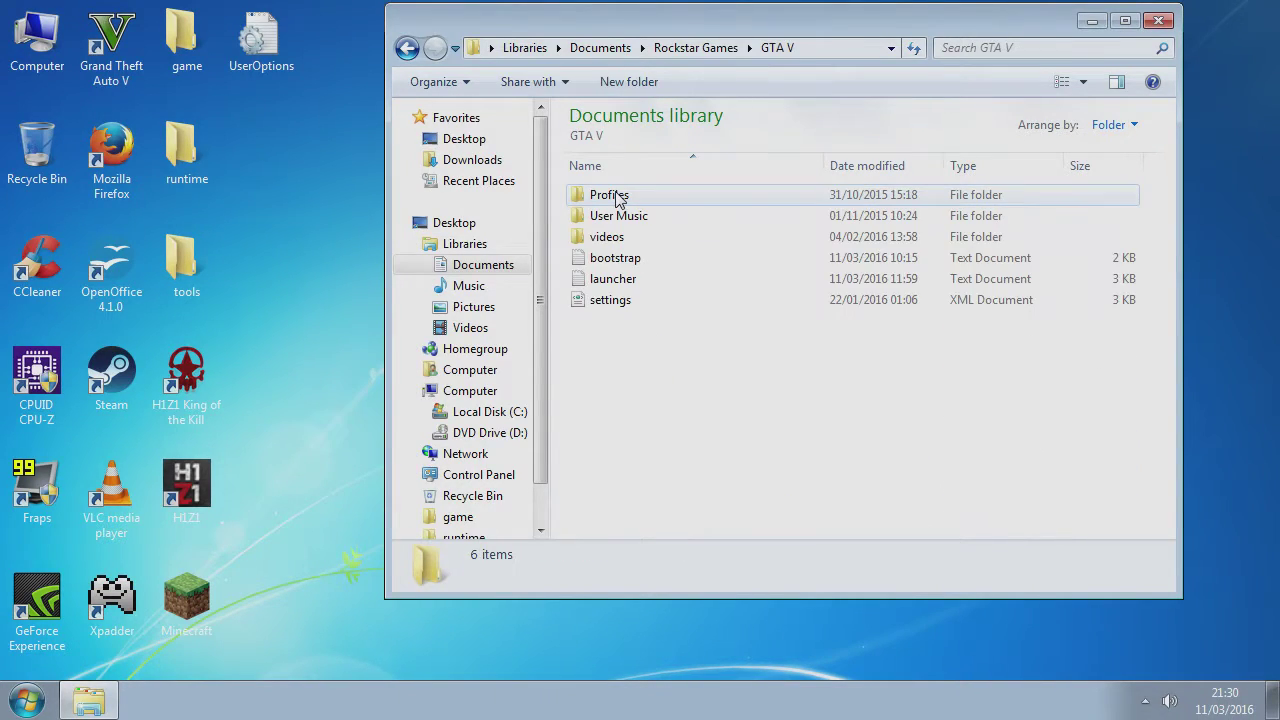
right_click(614, 300)
left_click(686, 331)
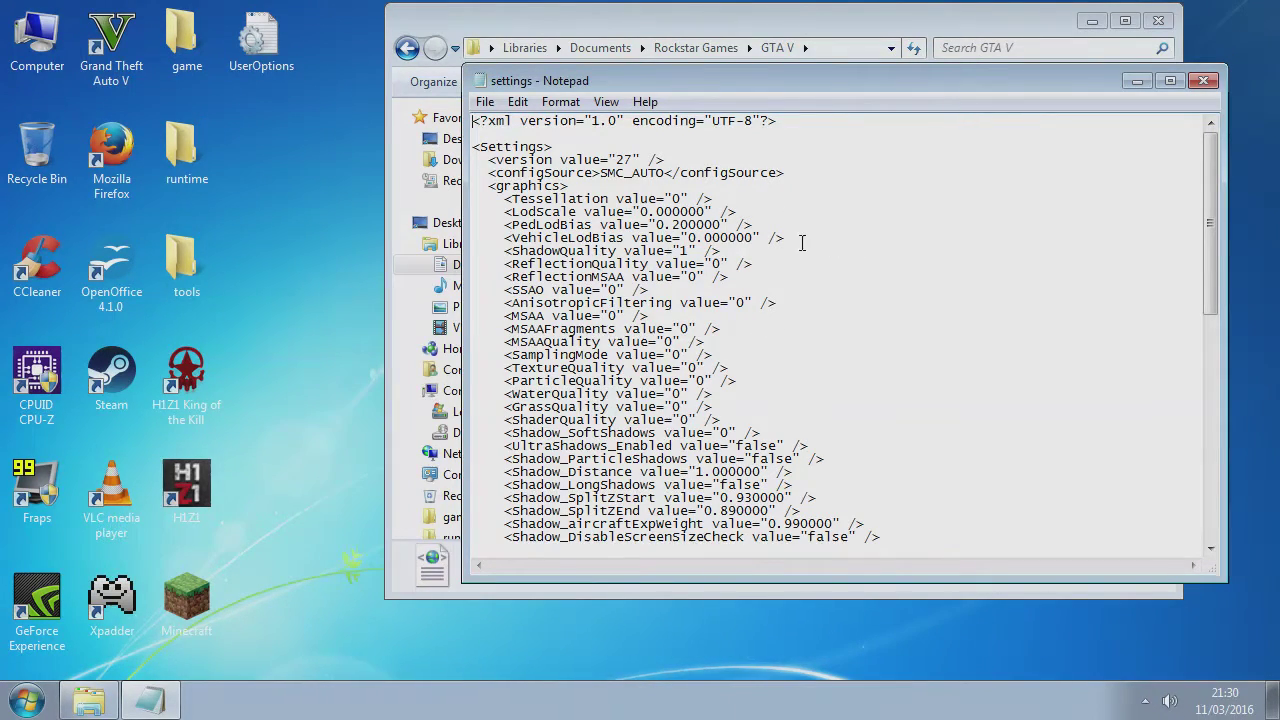
Step: Review the GTA V graphics values in the maximized settings file, then close the file and its folder window
left_click(1170, 80)
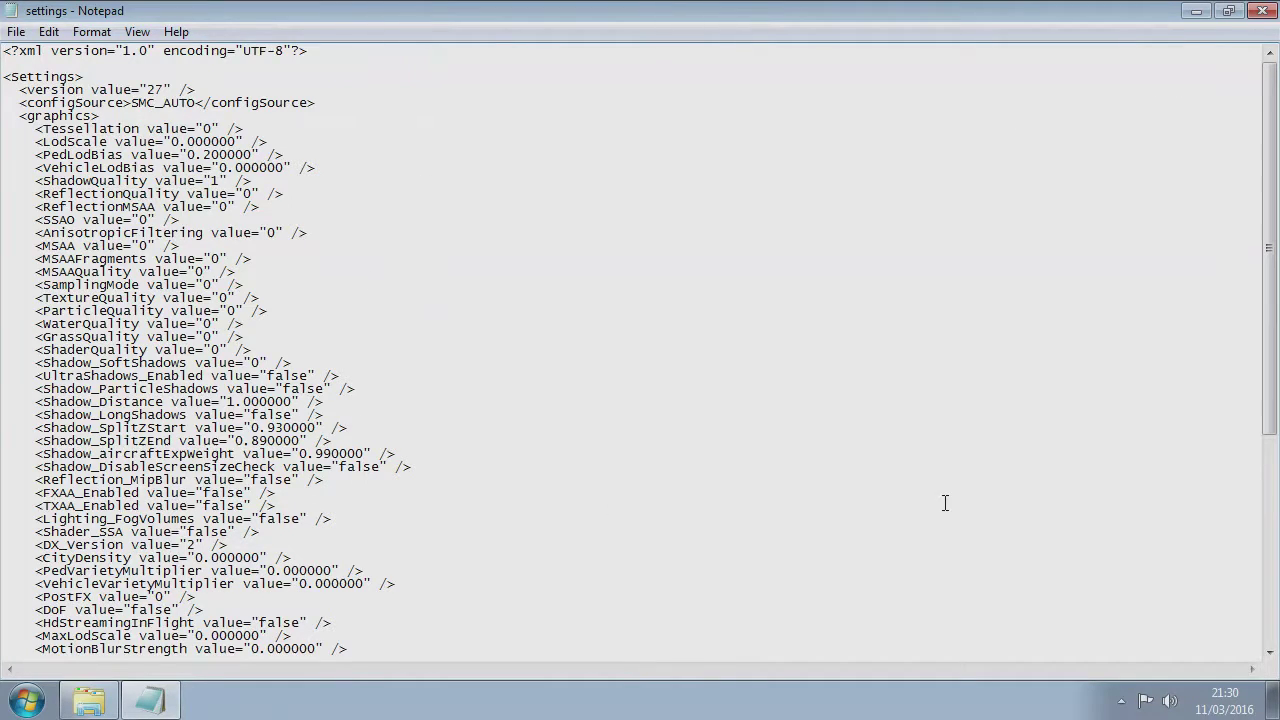
left_click_drag(1272, 320, 1276, 262)
left_click(1230, 10)
left_click(1205, 81)
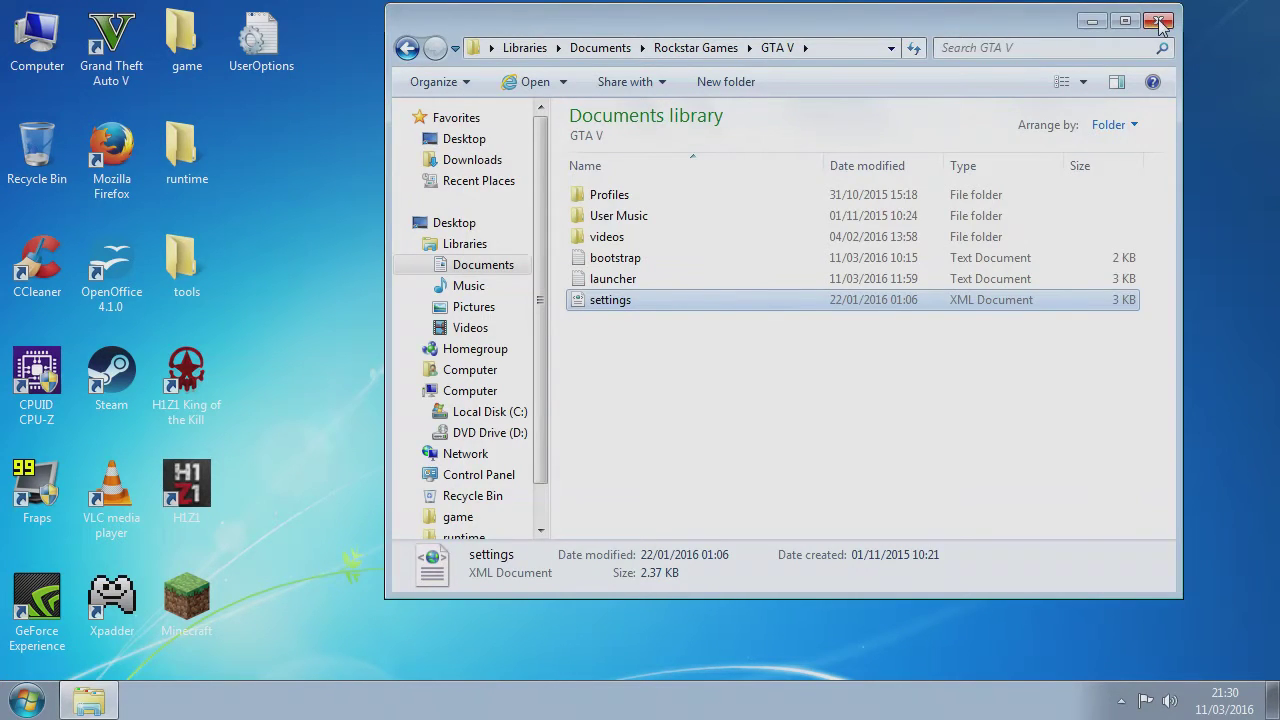
left_click(1158, 20)
Step: Search Windows for "services" and open the Services console
left_click(26, 701)
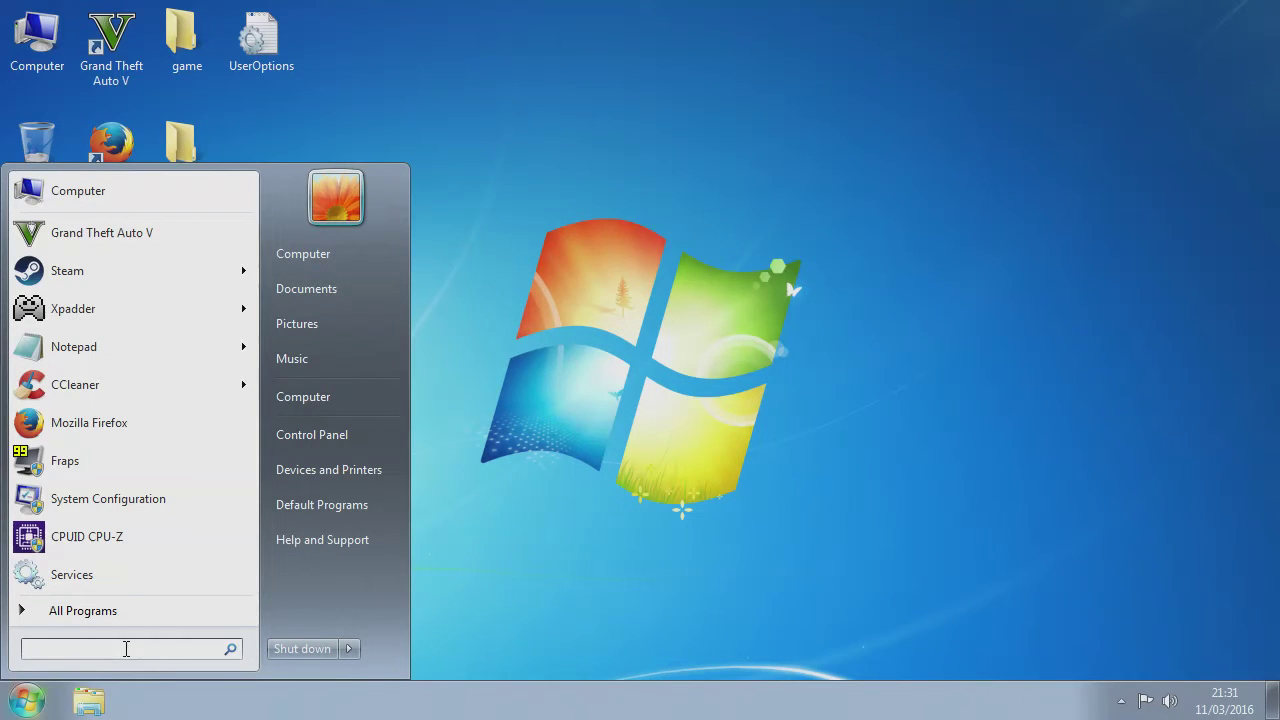
type("sr")
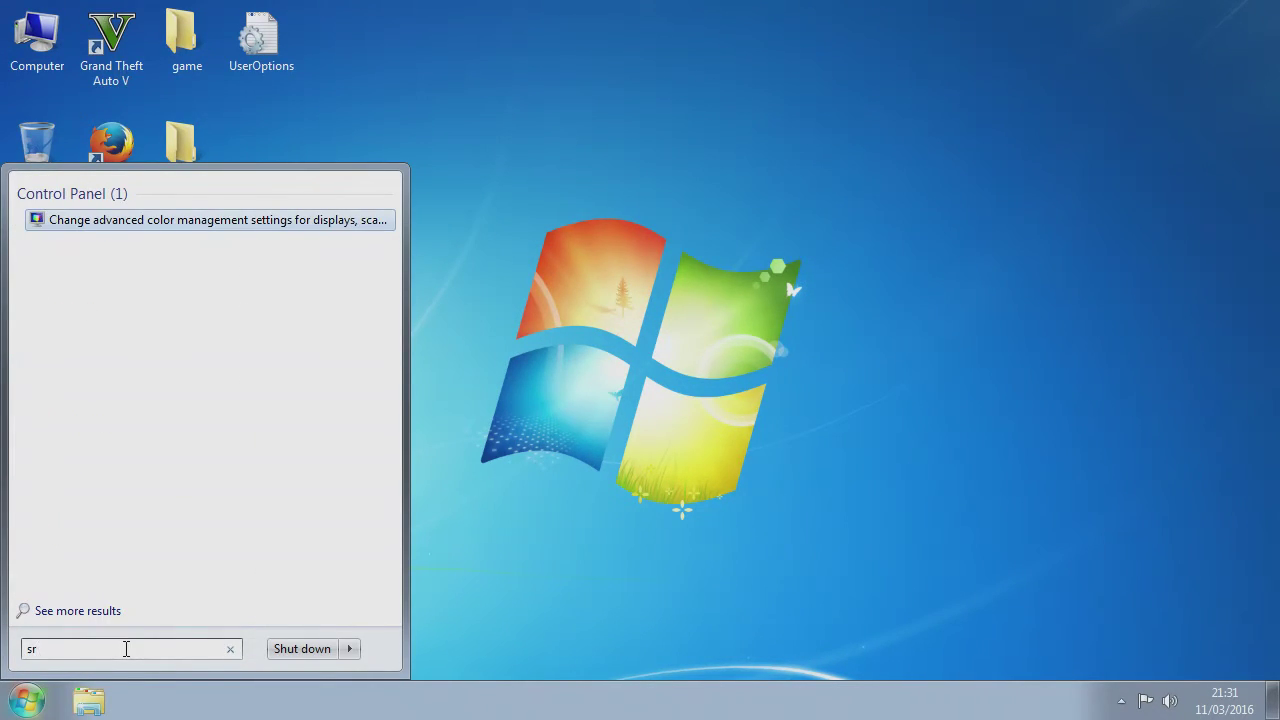
key("BackSpace")
type("ervices")
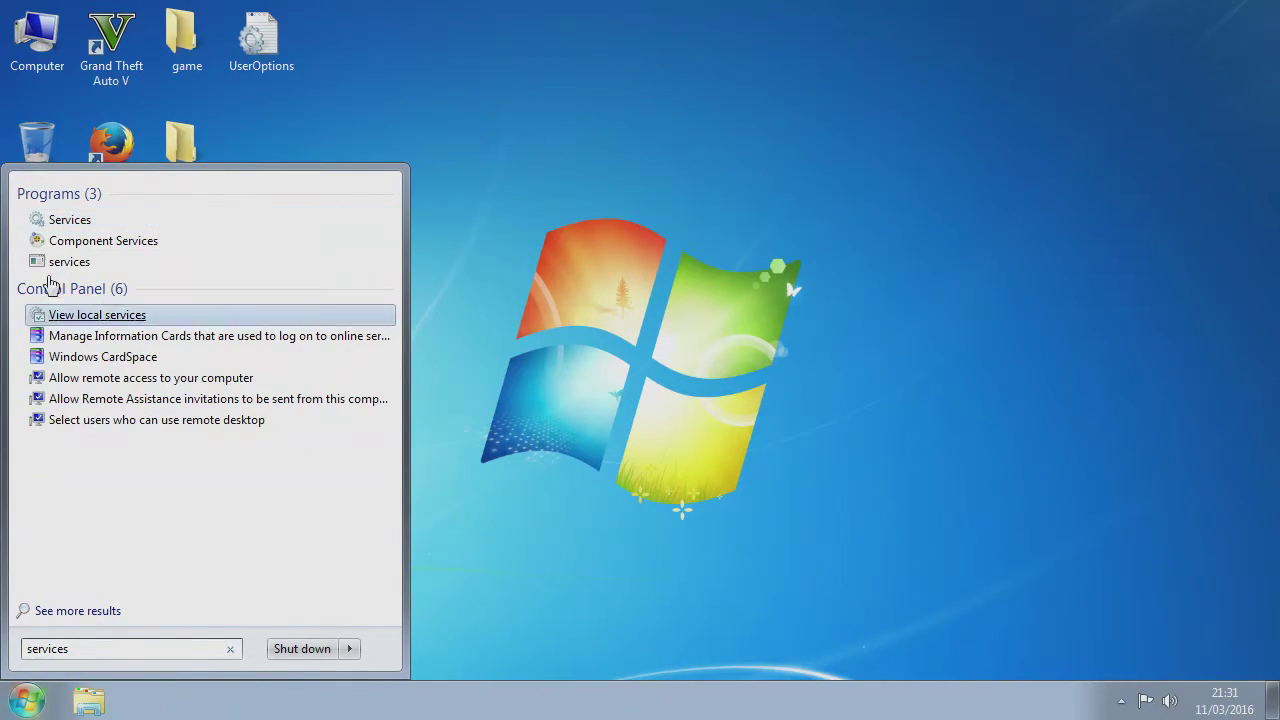
left_click(66, 218)
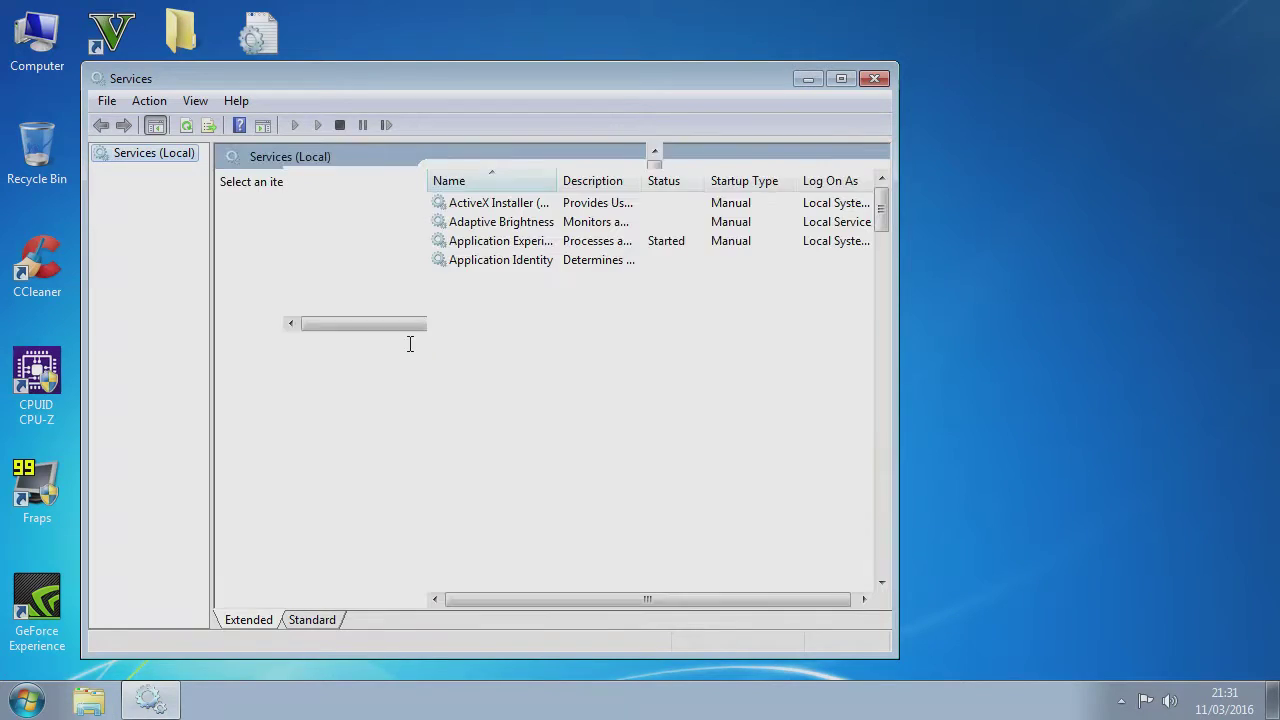
Step: Widen the Name column and look through the services and their startup types down to Windows Event Log
left_click_drag(882, 210, 885, 366)
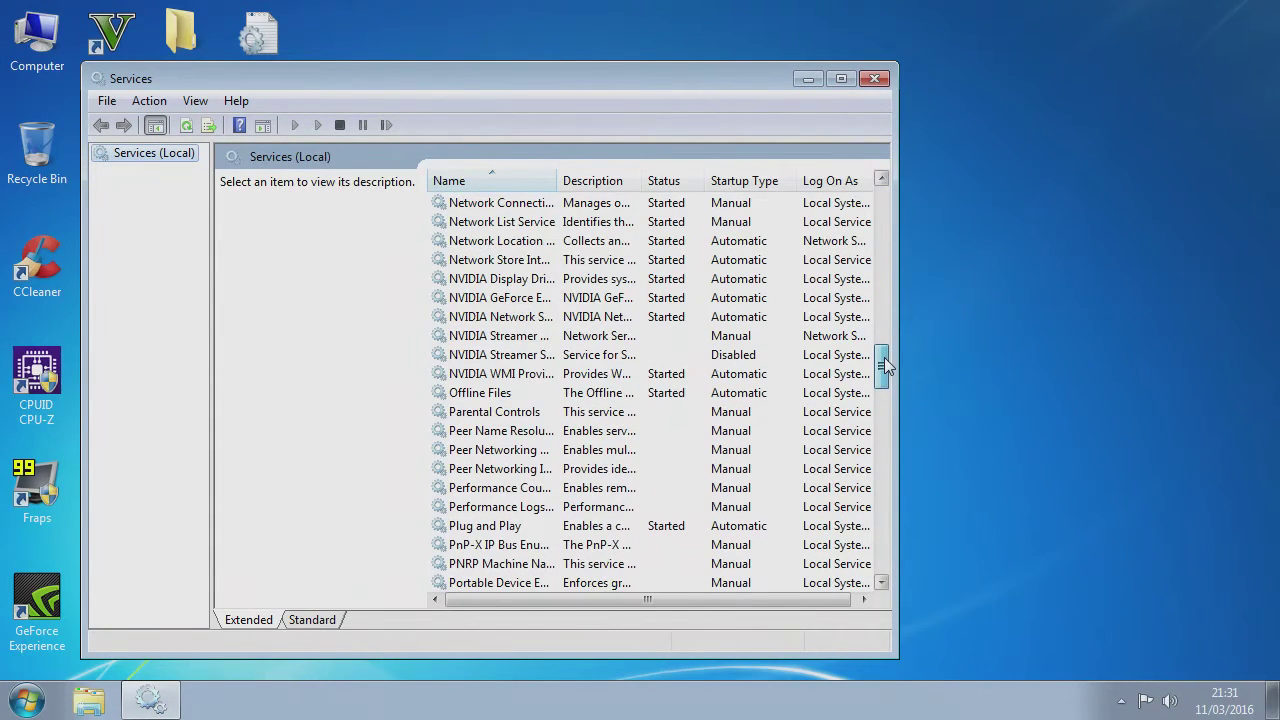
left_click_drag(556, 180, 648, 182)
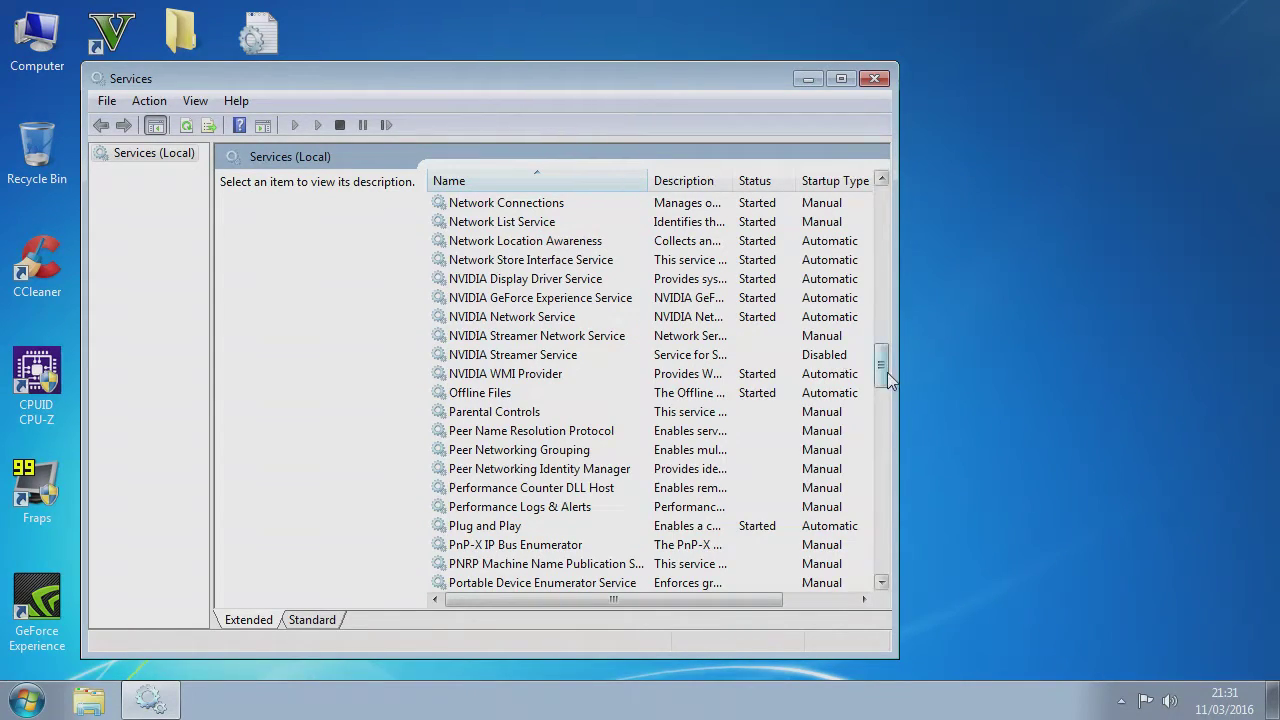
left_click_drag(889, 378, 889, 402)
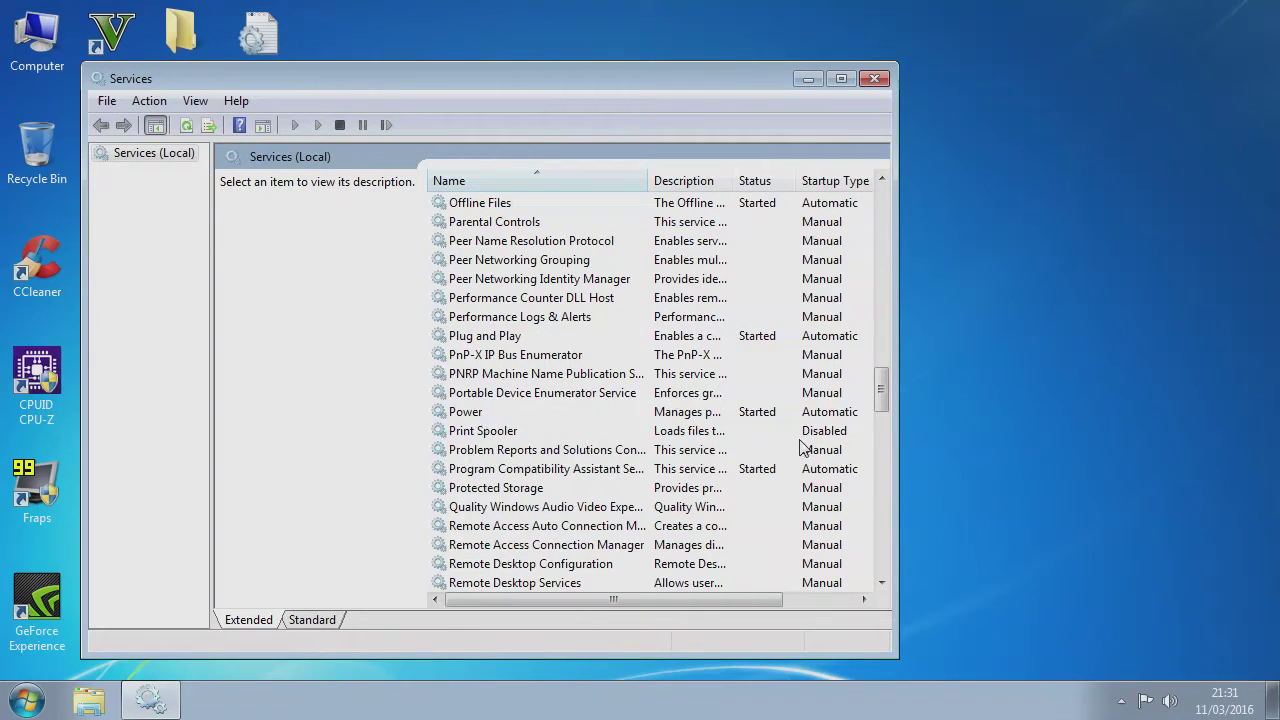
scroll(883, 405, "down", 2)
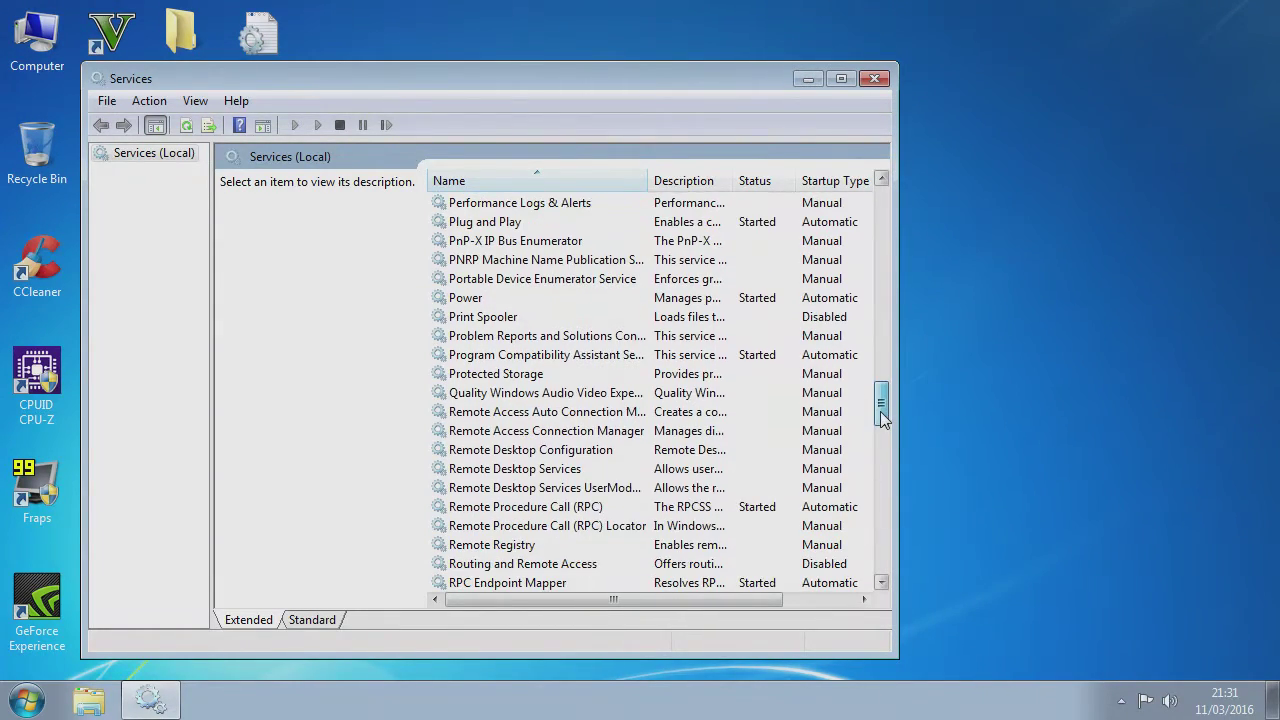
left_click_drag(880, 412, 870, 524)
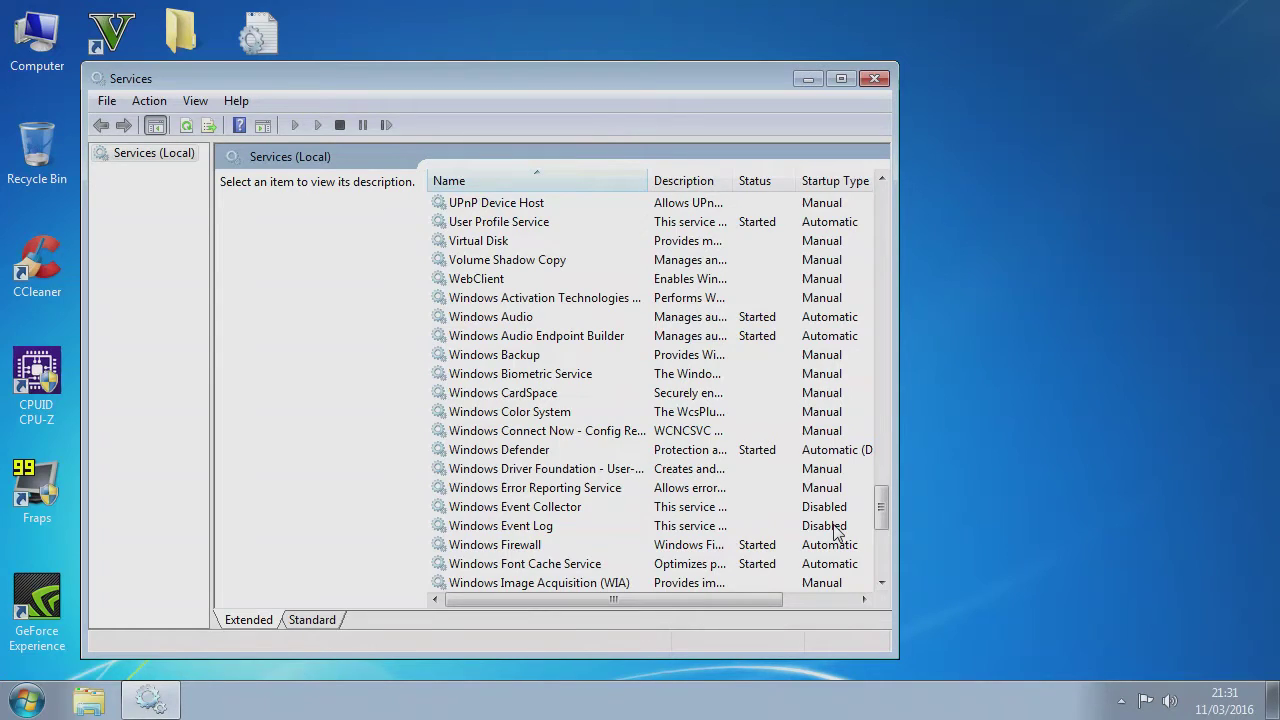
Step: Check the startup type in the Windows Event Log properties, cancel them and close Services
right_click(836, 528)
left_click(893, 478)
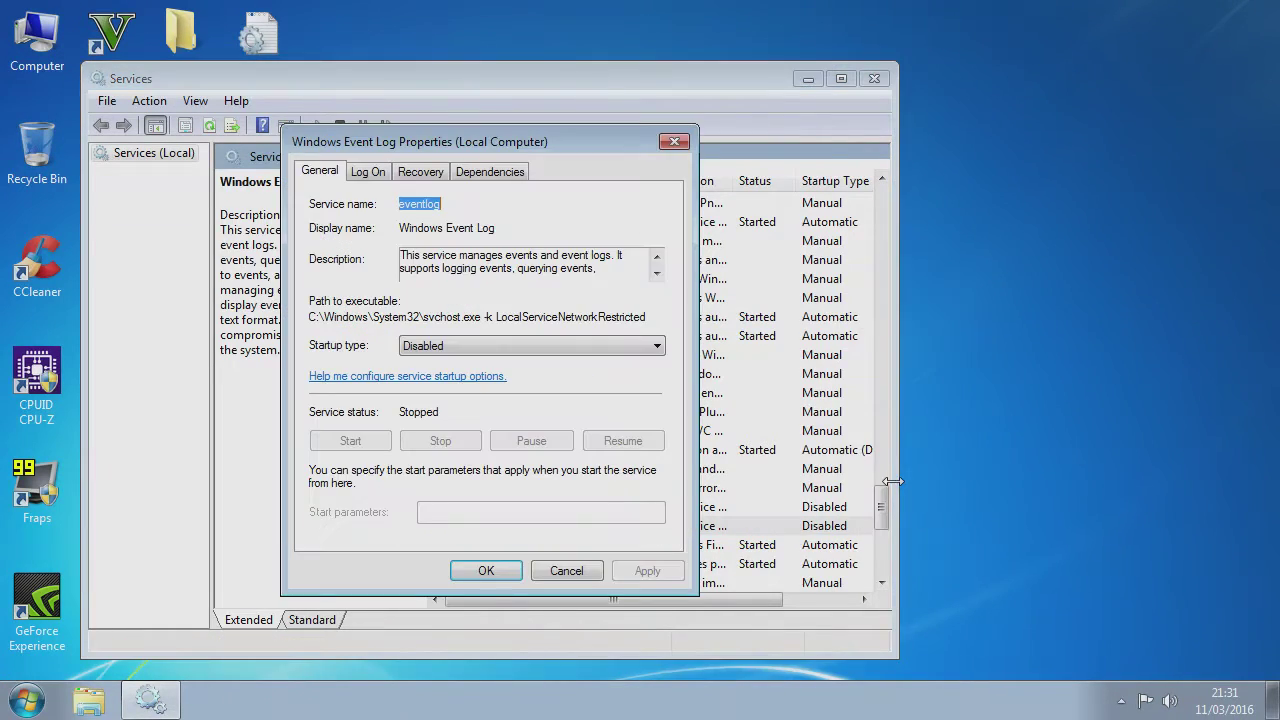
left_click(566, 571)
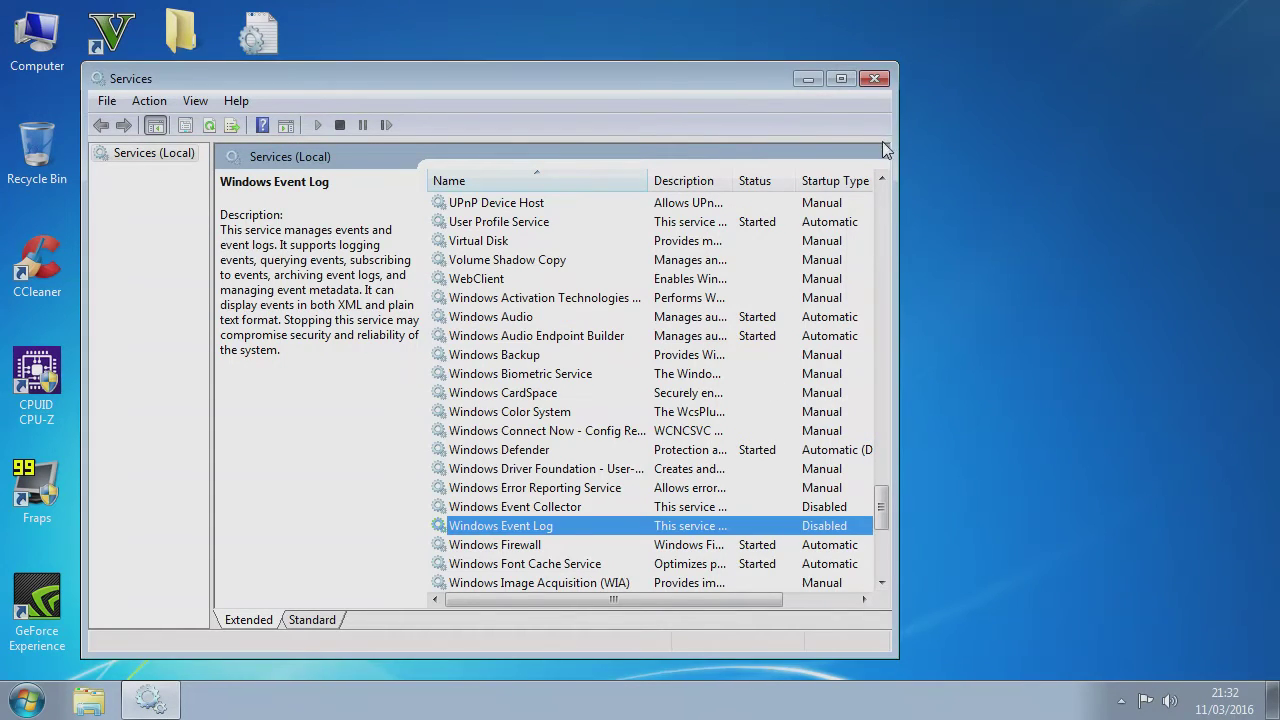
left_click(874, 80)
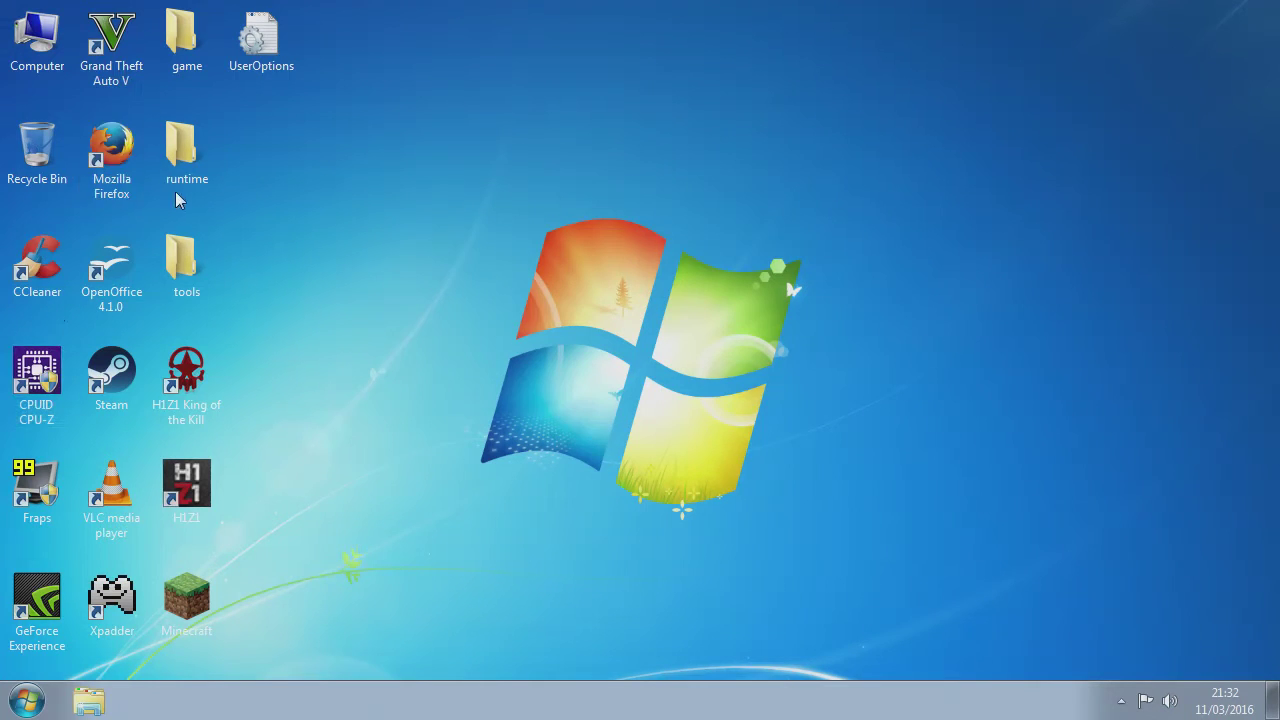
Step: Open CCleaner from the desktop, run the cleaner with the selected Windows items and close it
left_click(41, 277)
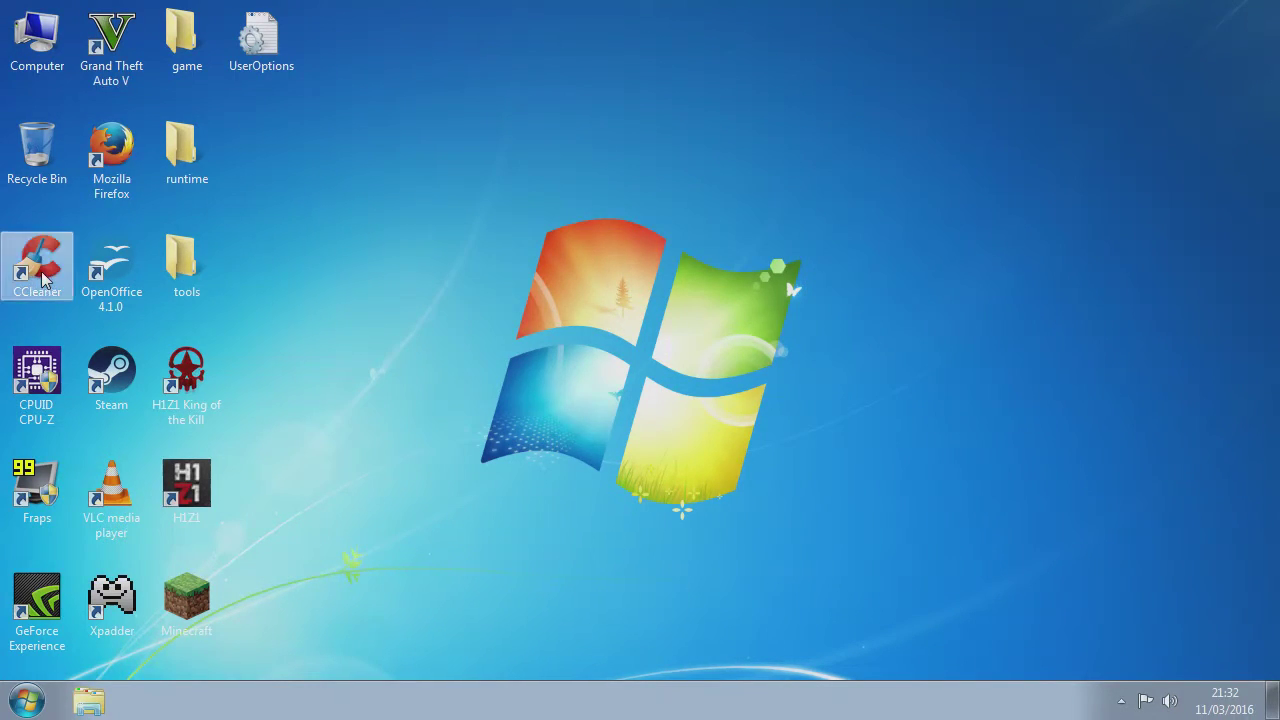
double_click(42, 272)
left_click(733, 380)
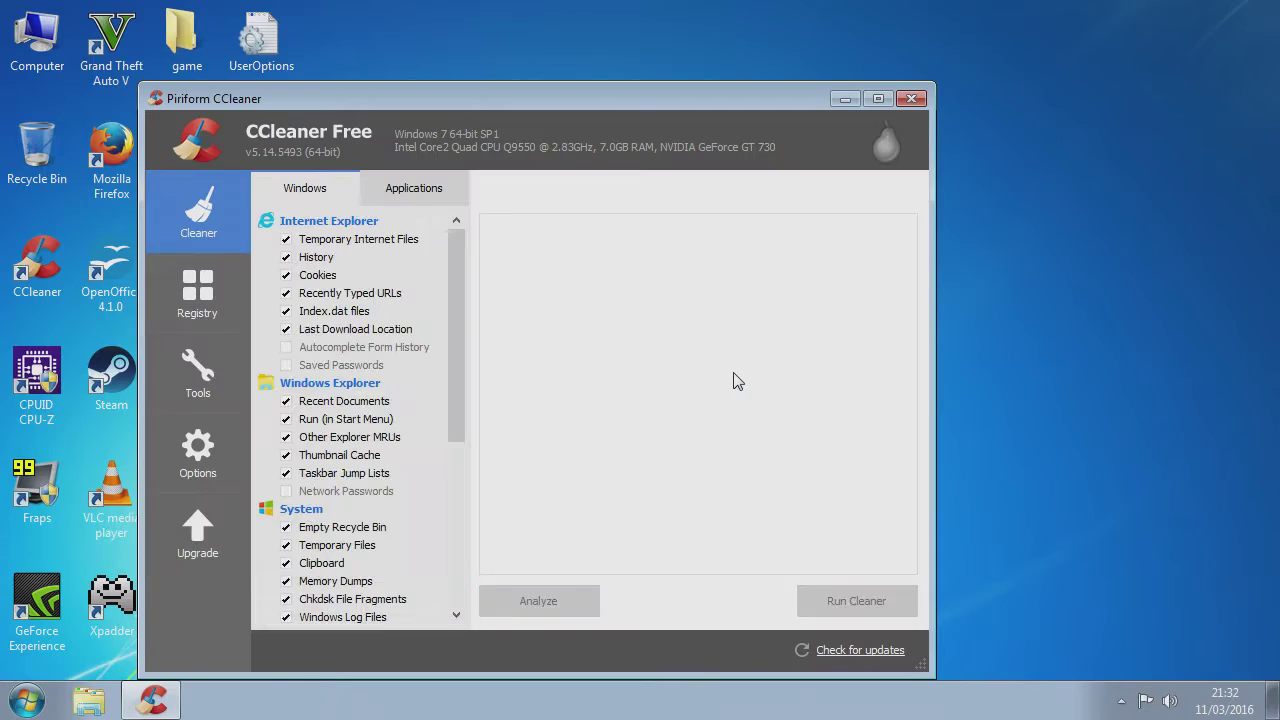
left_click(884, 600)
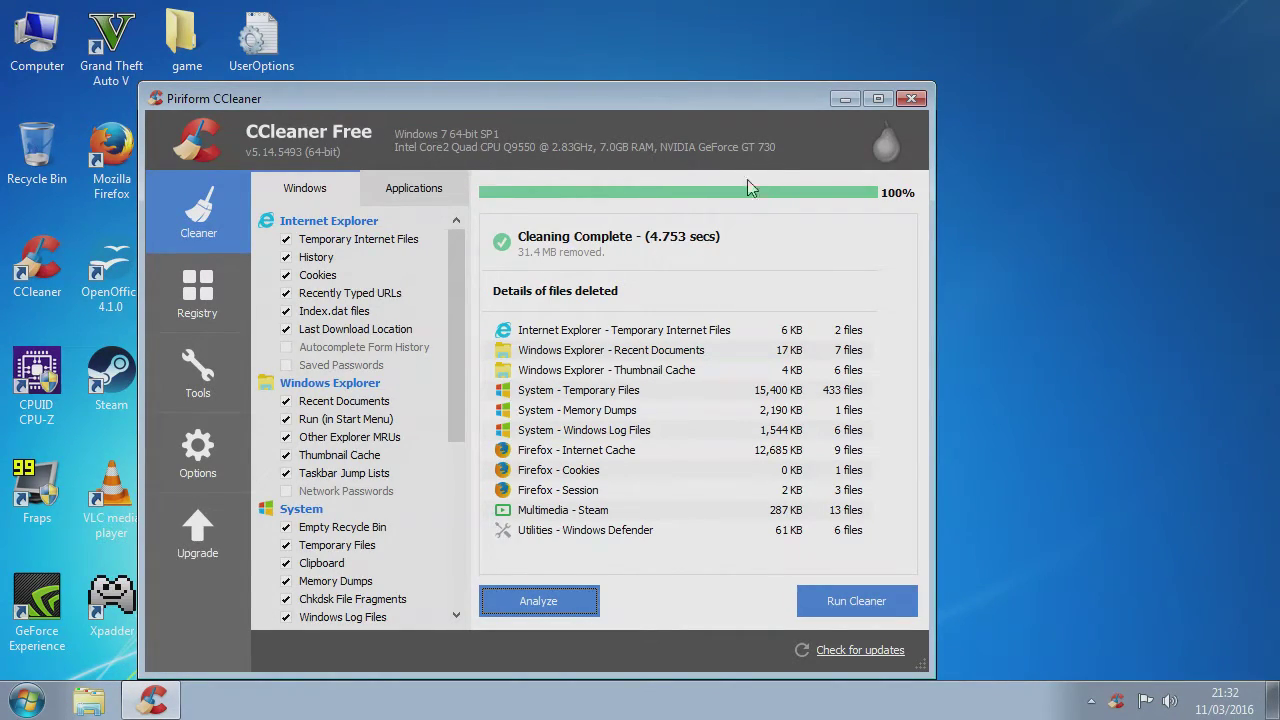
left_click(911, 99)
Step: Run msconfig and show the startup items in System Configuration
left_click(26, 700)
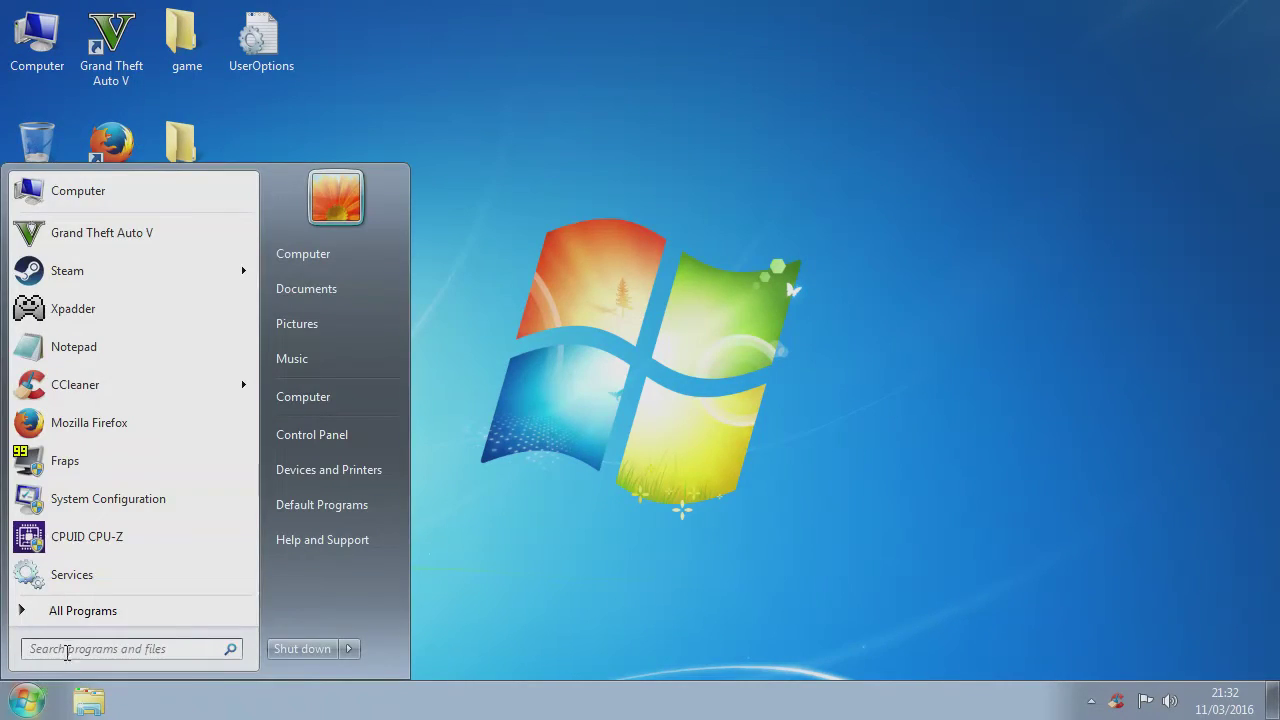
left_click(68, 649)
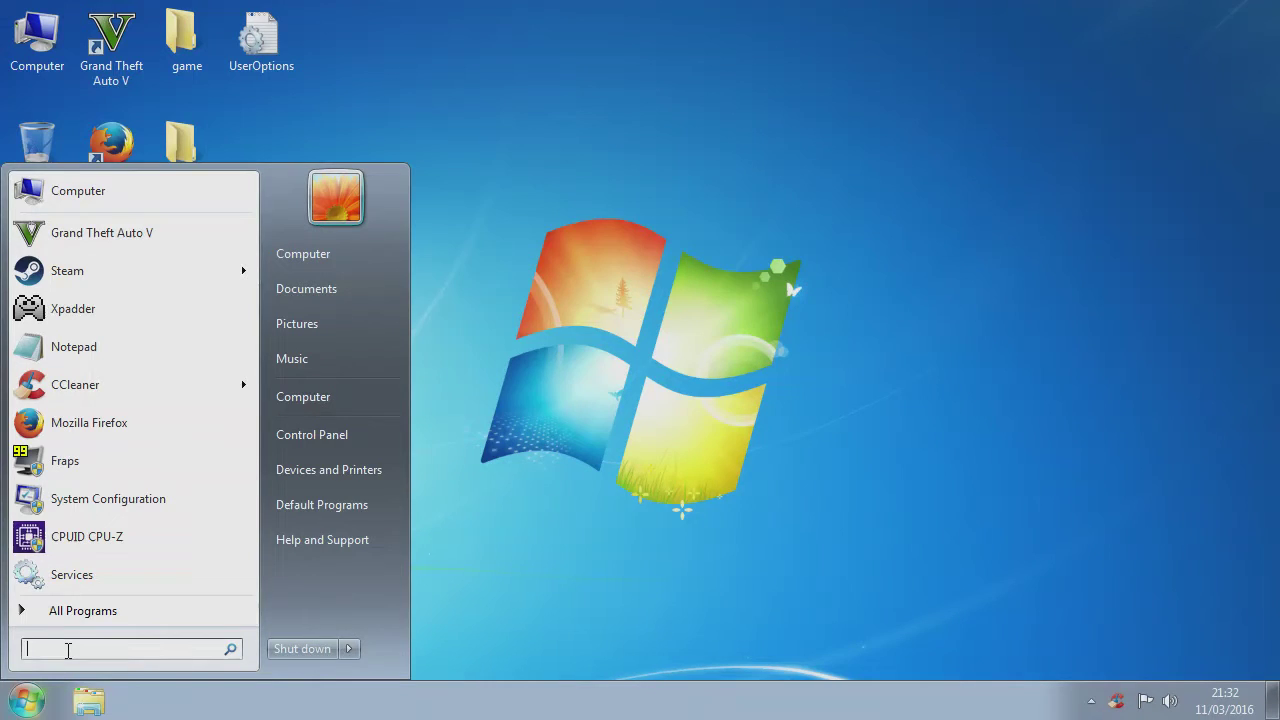
type("msconfig")
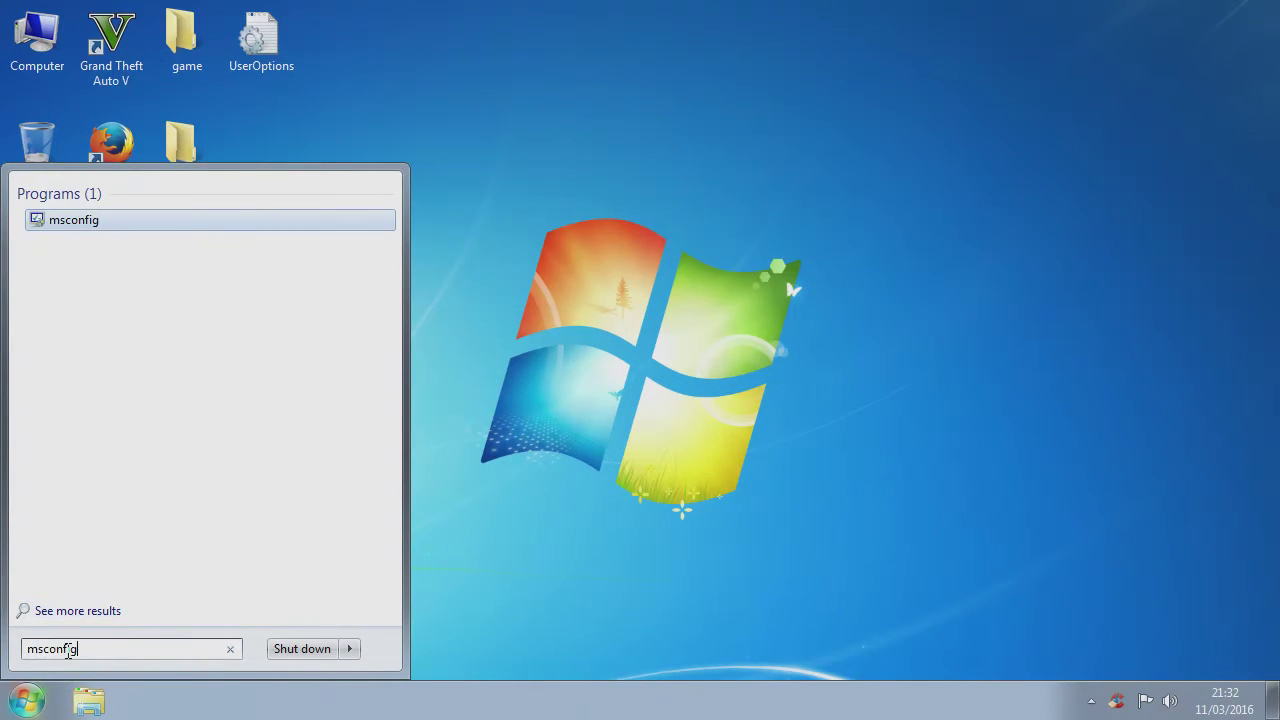
key("Return")
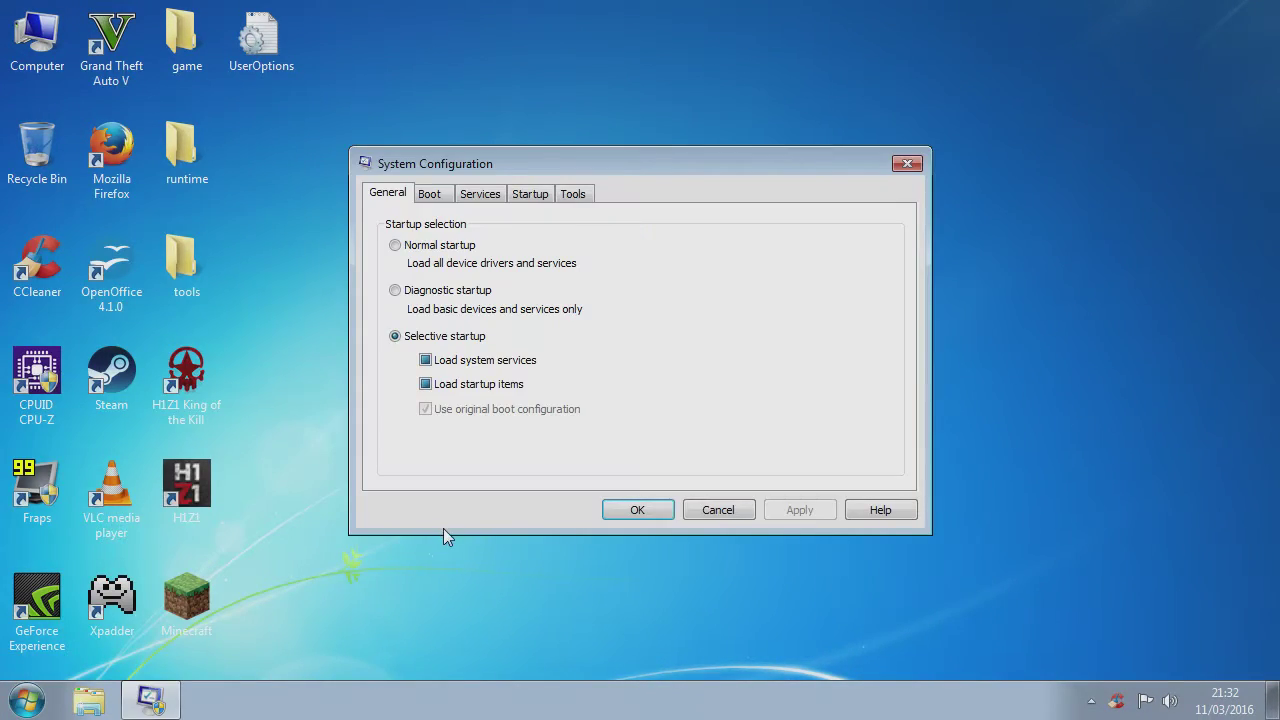
left_click(525, 195)
Step: Disable the enabled CCleaner startup item, widen the Startup Item column and apply the configuration
left_click(385, 355)
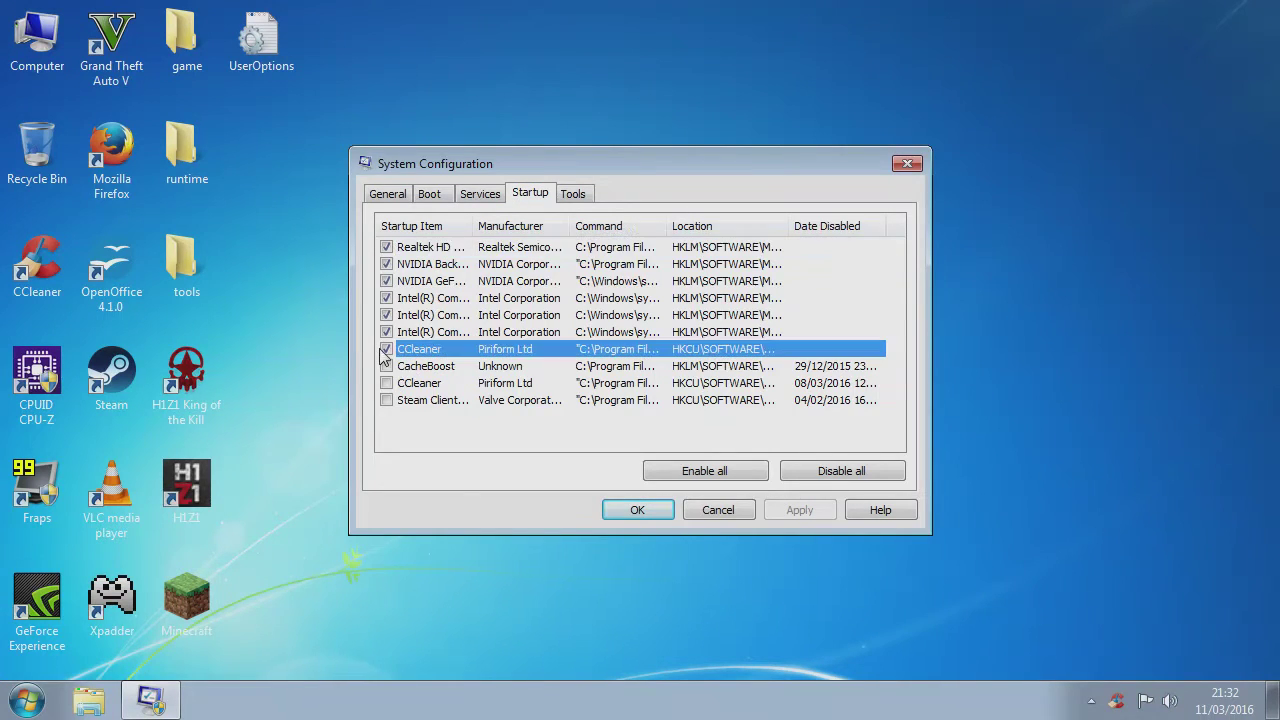
left_click(386, 352)
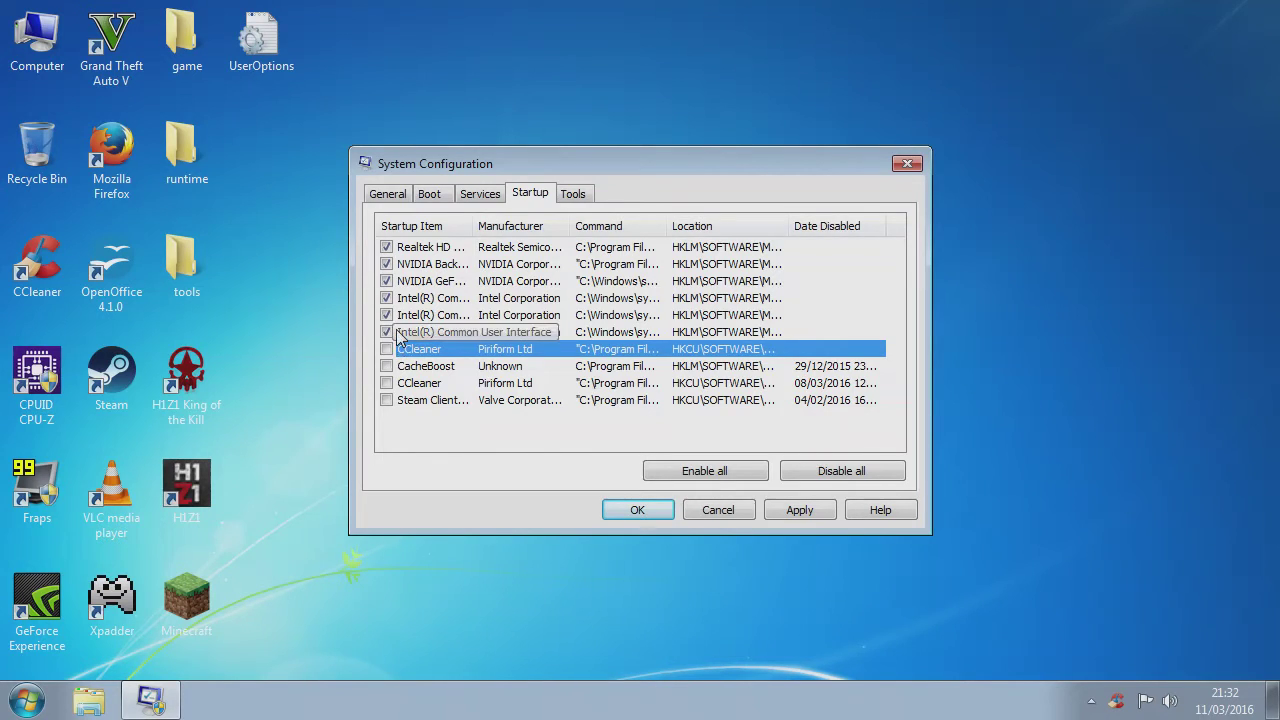
mouse_move(472, 228)
left_mouse_down()
mouse_move(537, 228)
mouse_move(484, 228)
left_mouse_up()
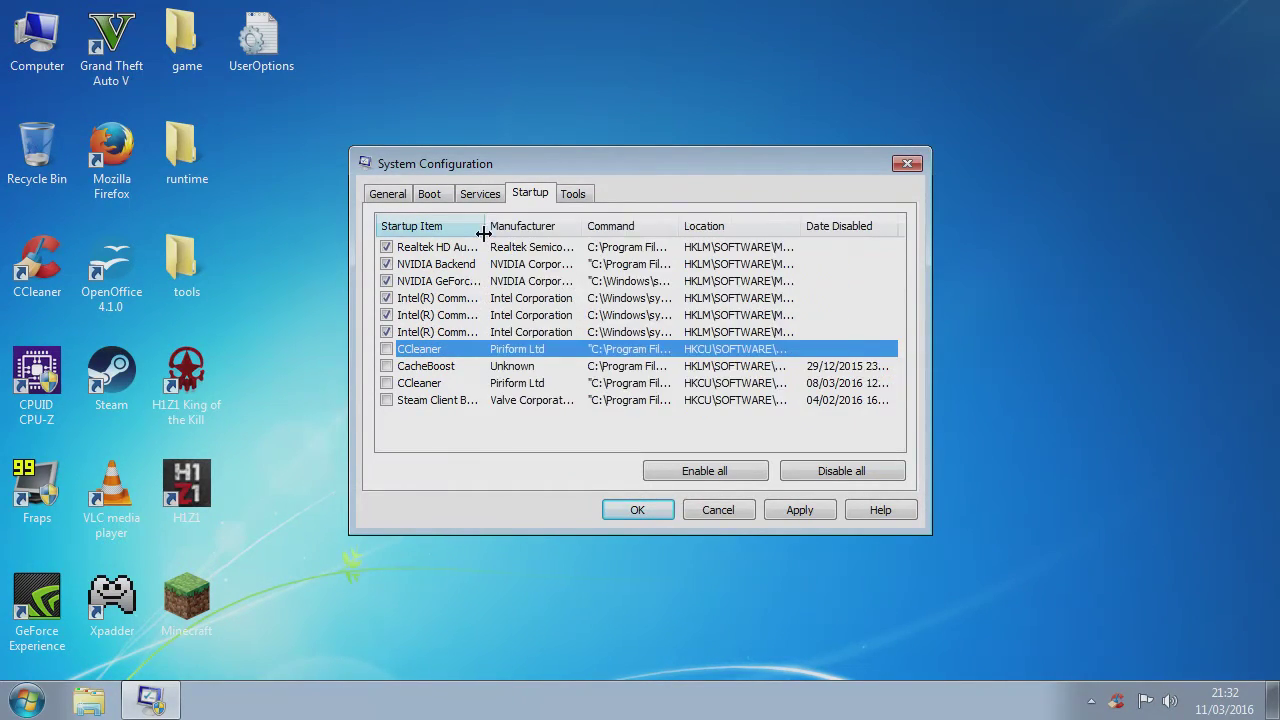
left_click(800, 510)
left_click(632, 510)
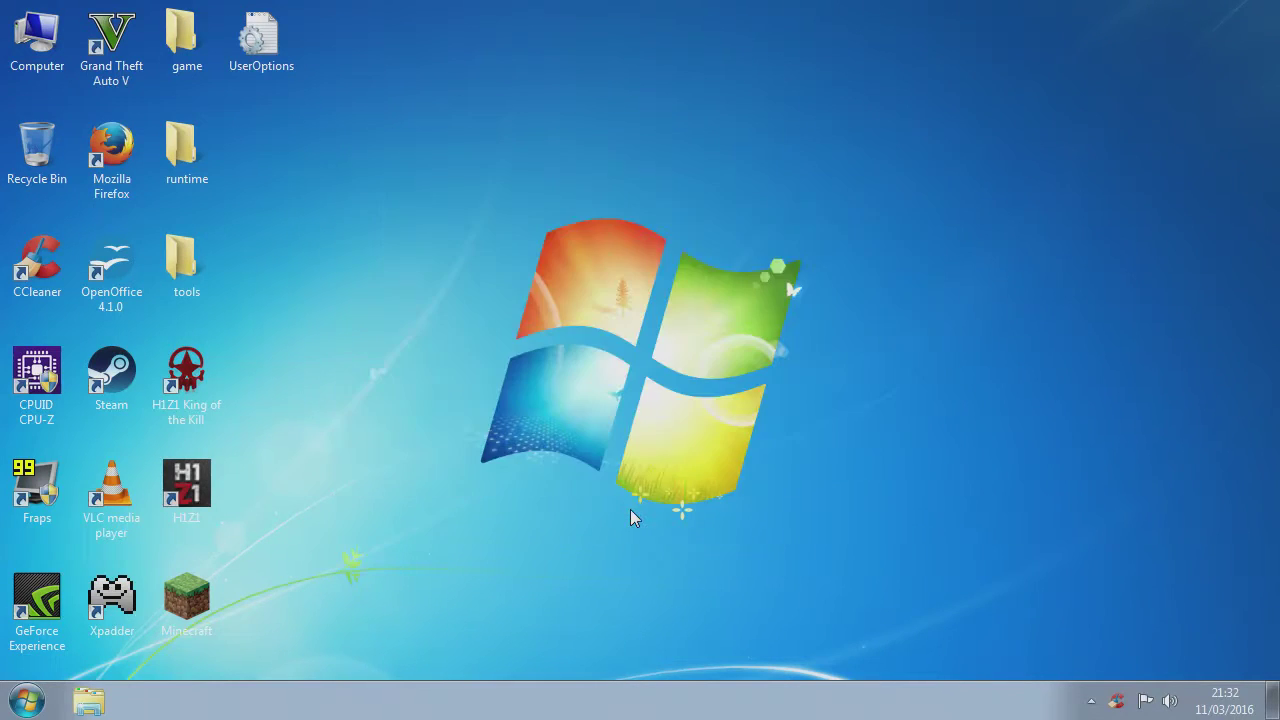
Step: Open the System page under Control Panel's System and Security, review the computer's basic information in a maximised window and close it
left_click(28, 700)
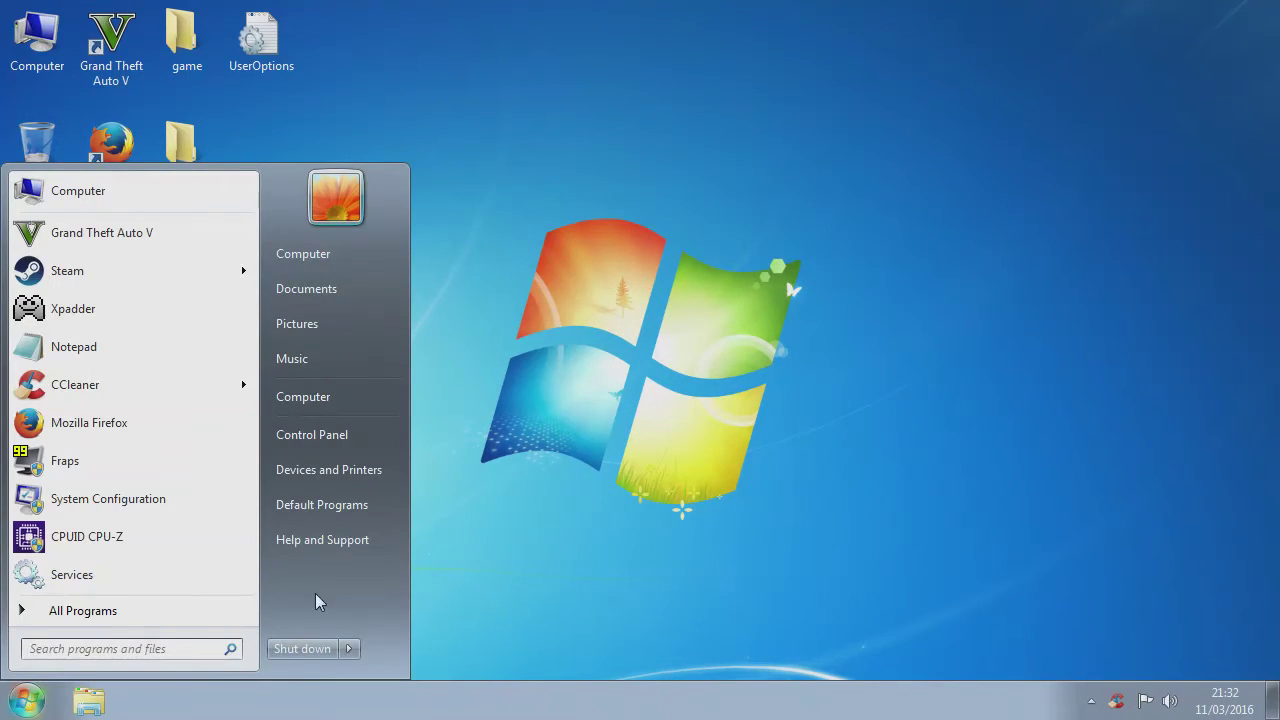
left_click(357, 436)
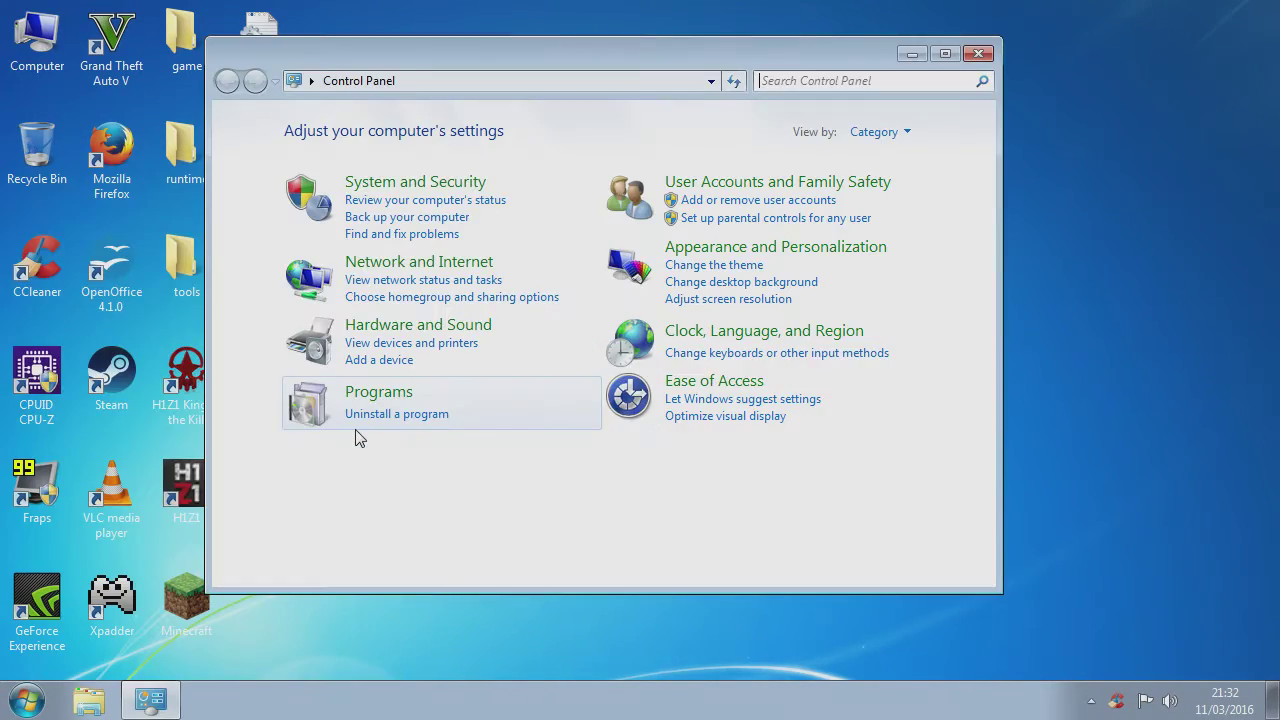
left_click(384, 180)
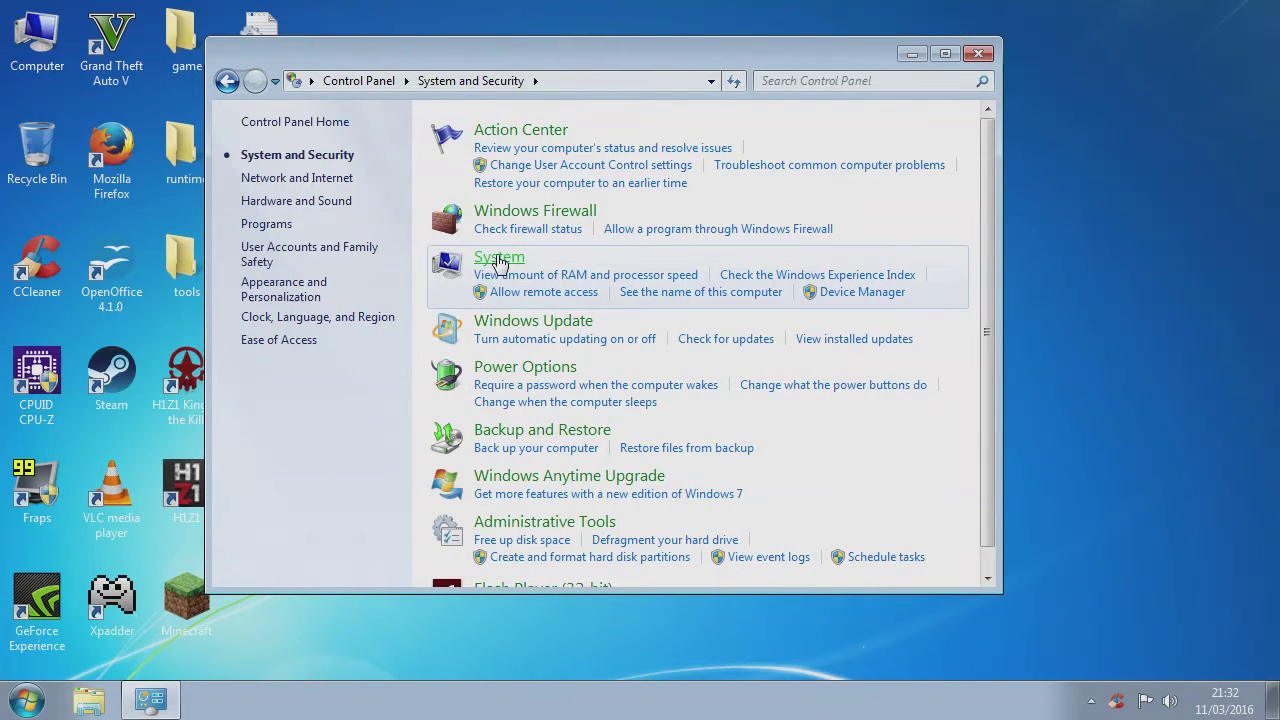
left_click(499, 258)
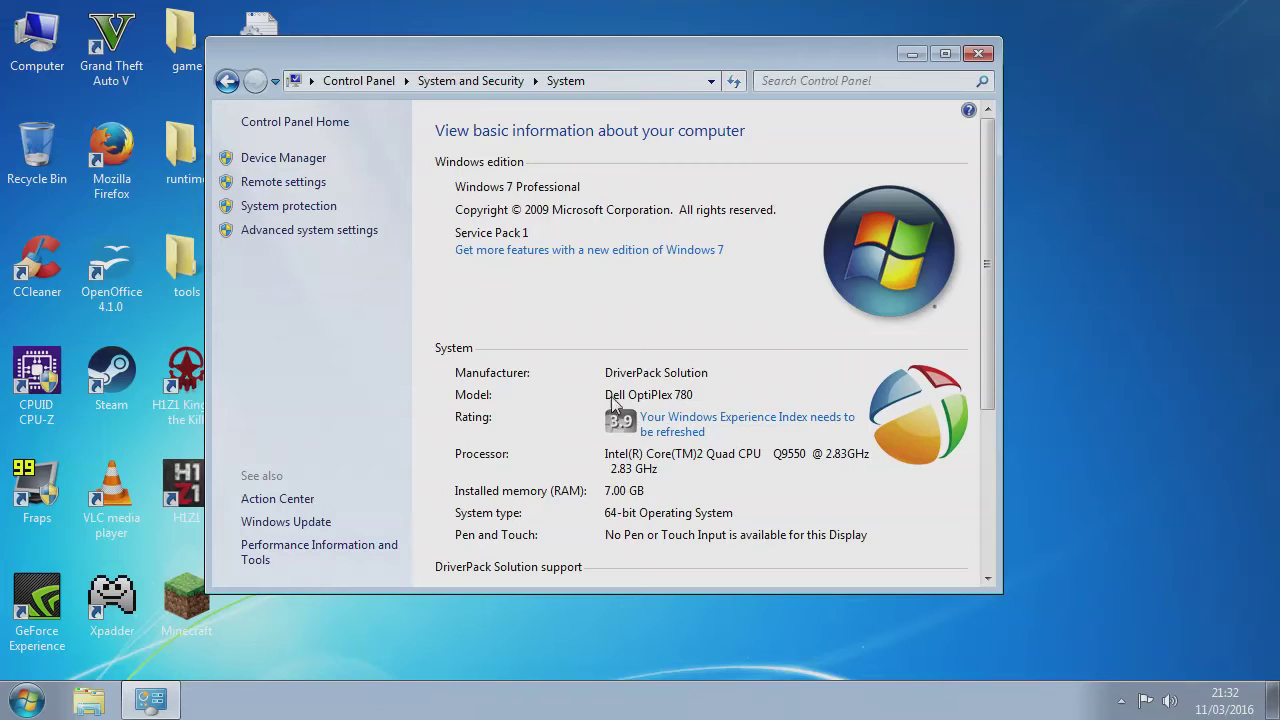
left_click(945, 53)
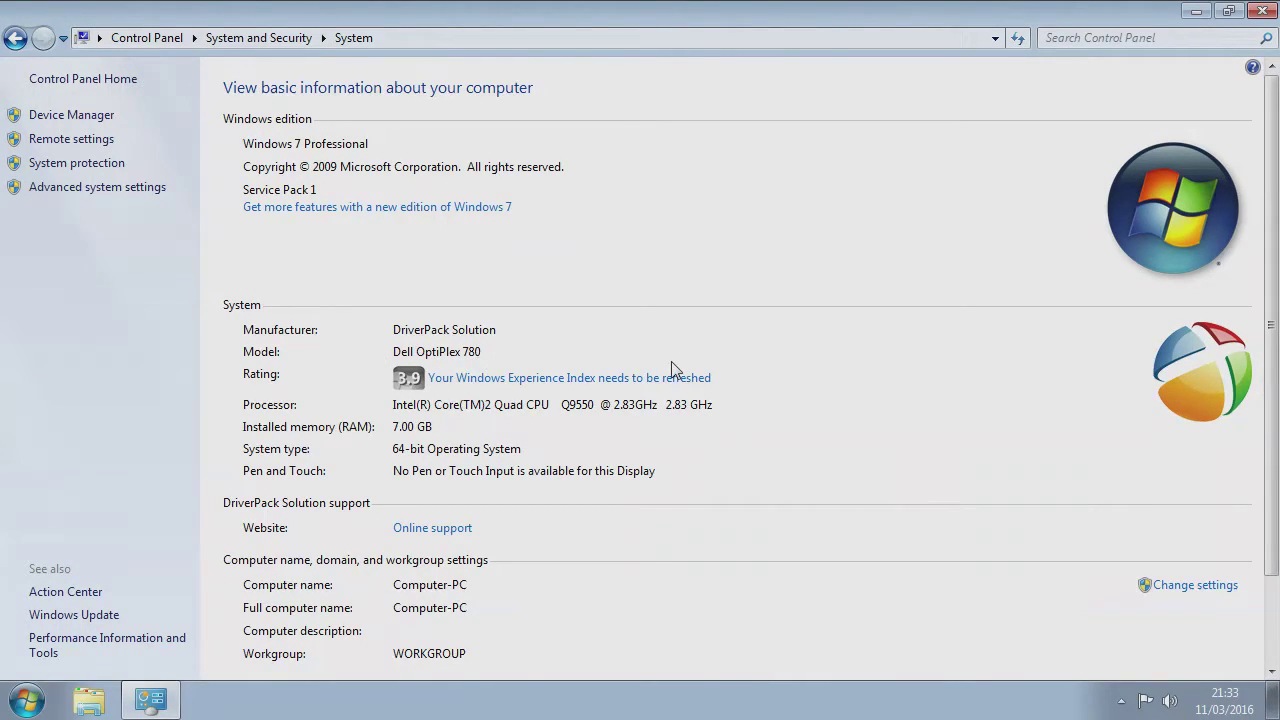
left_click(1266, 10)
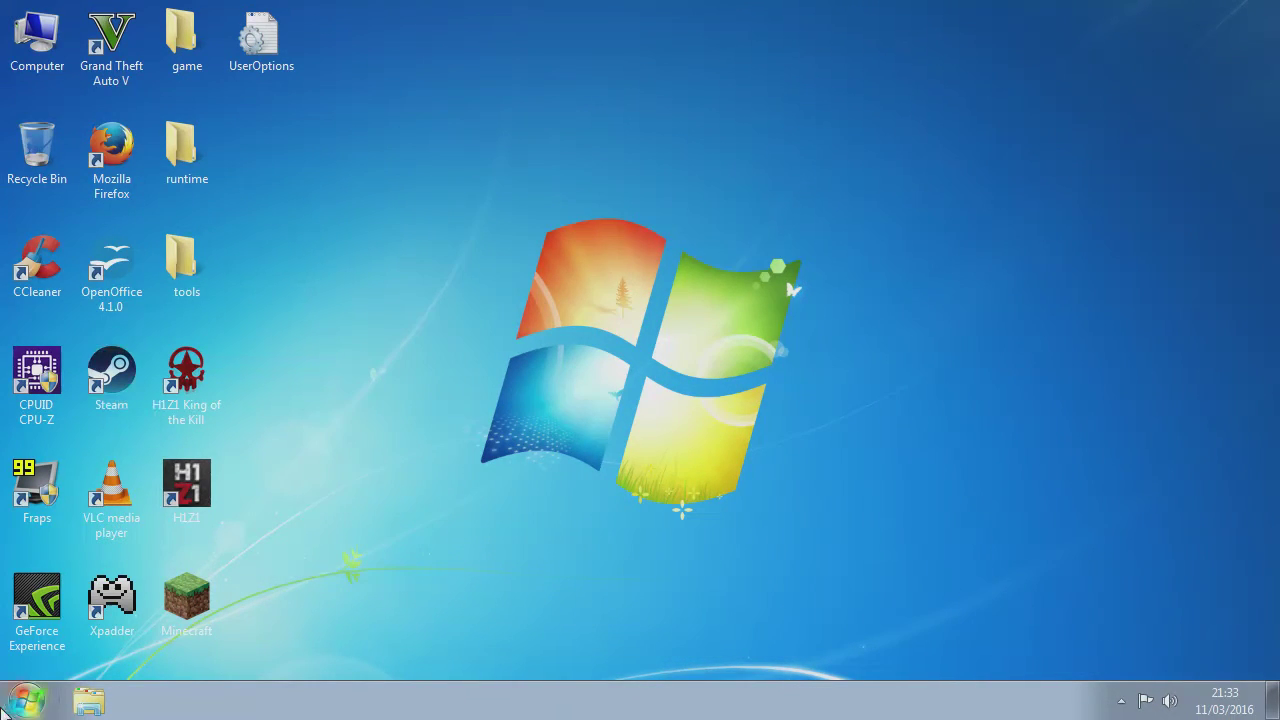
Step: Start Task Manager from the Windows security options screen to show the running processes
left_click(26, 700)
key("ctrl+alt+Delete")
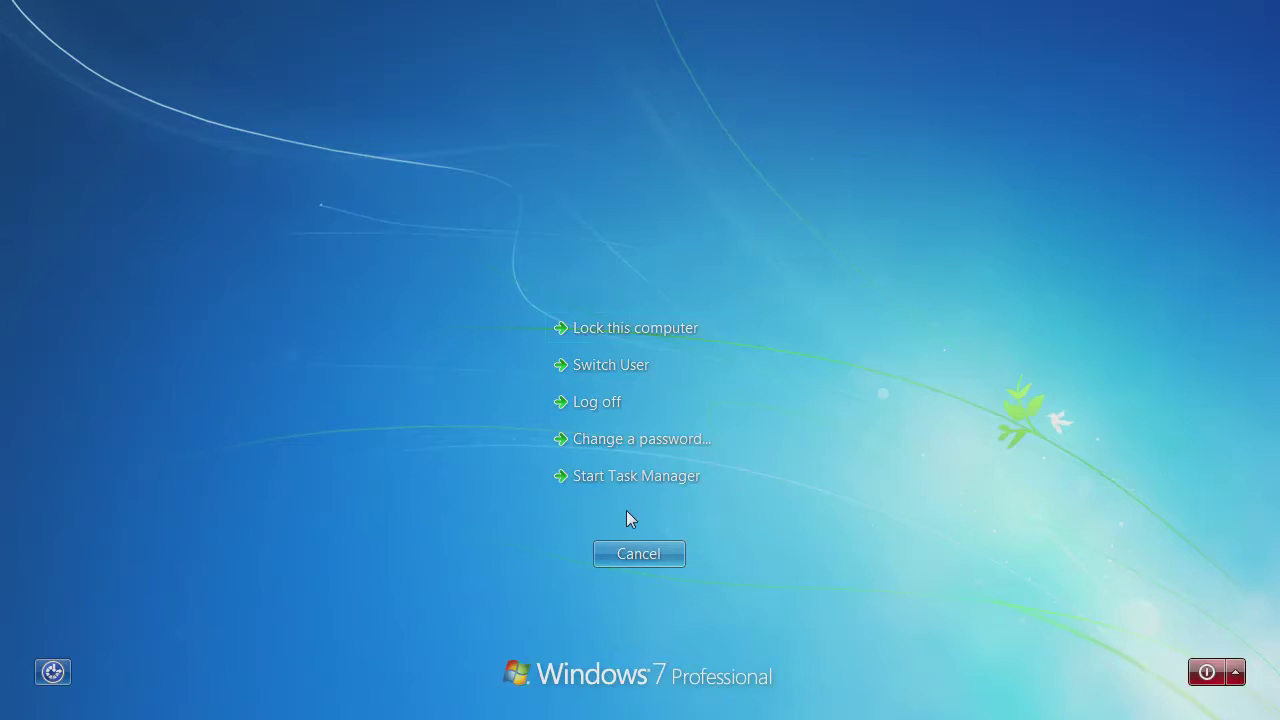
left_click(636, 475)
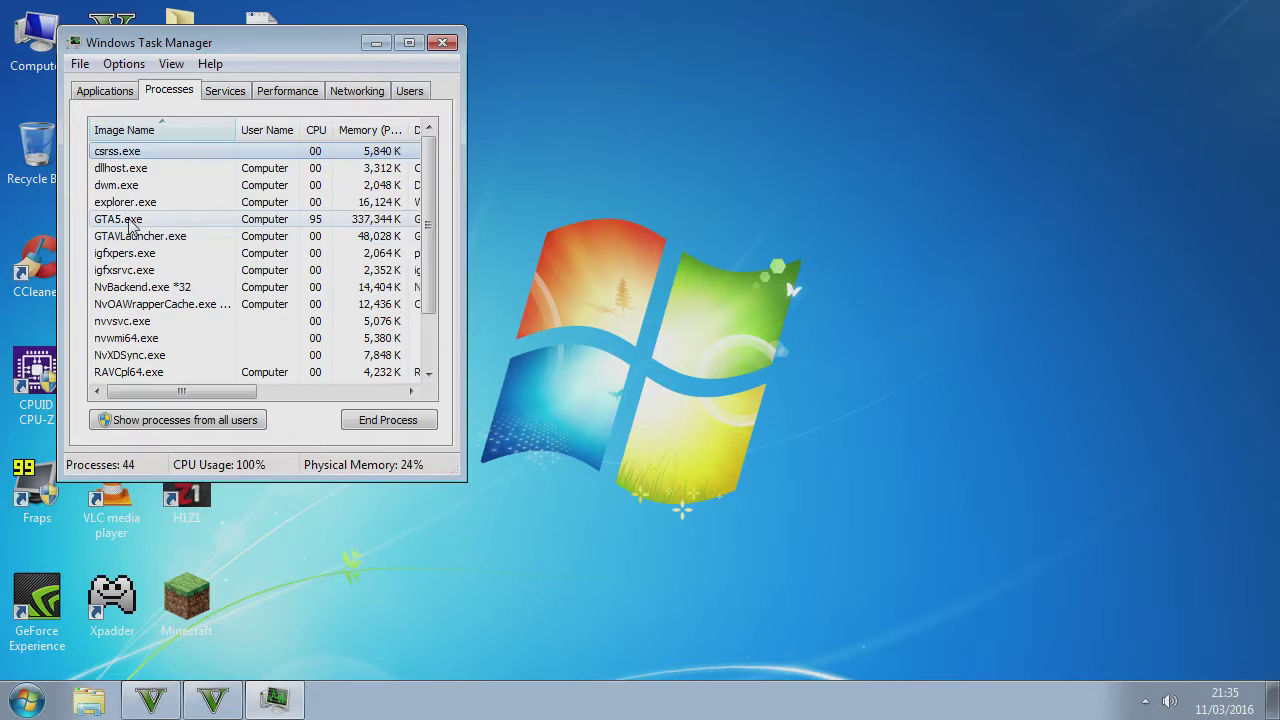
Step: Dismiss the options for the GTA5.exe process and check Task Manager's update speed setting
right_click(130, 225)
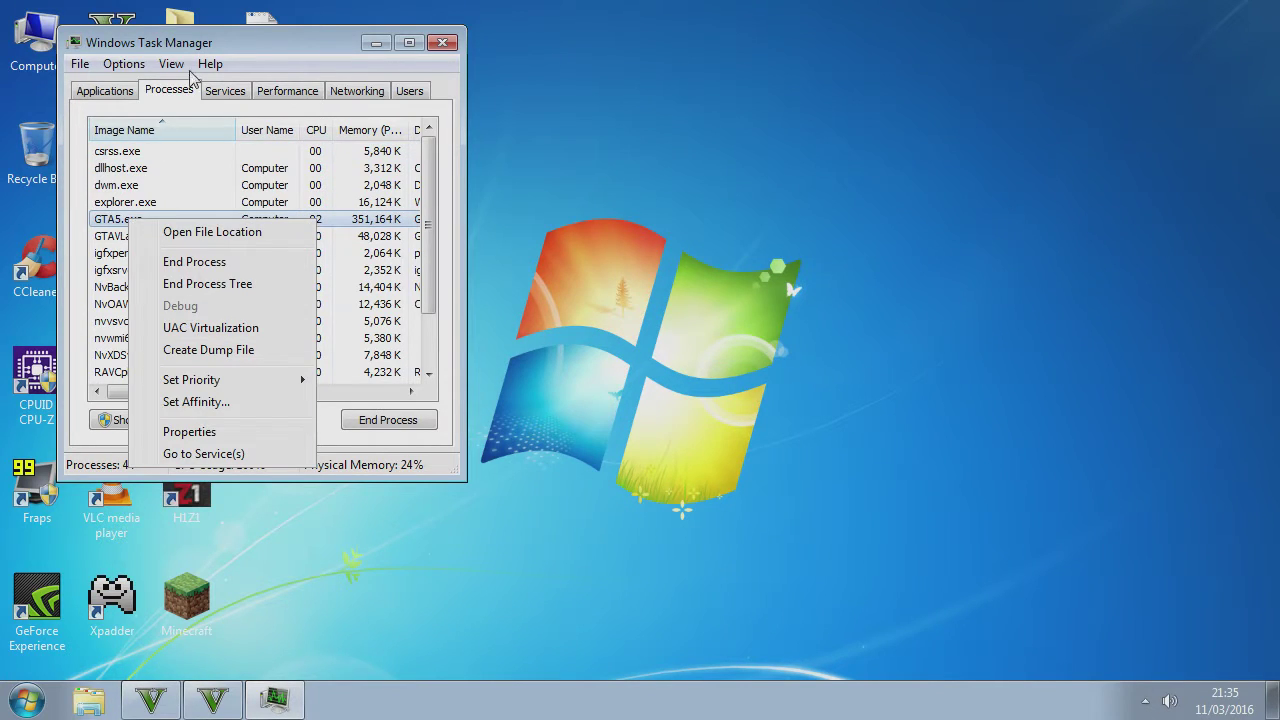
left_click(252, 72)
left_click(170, 64)
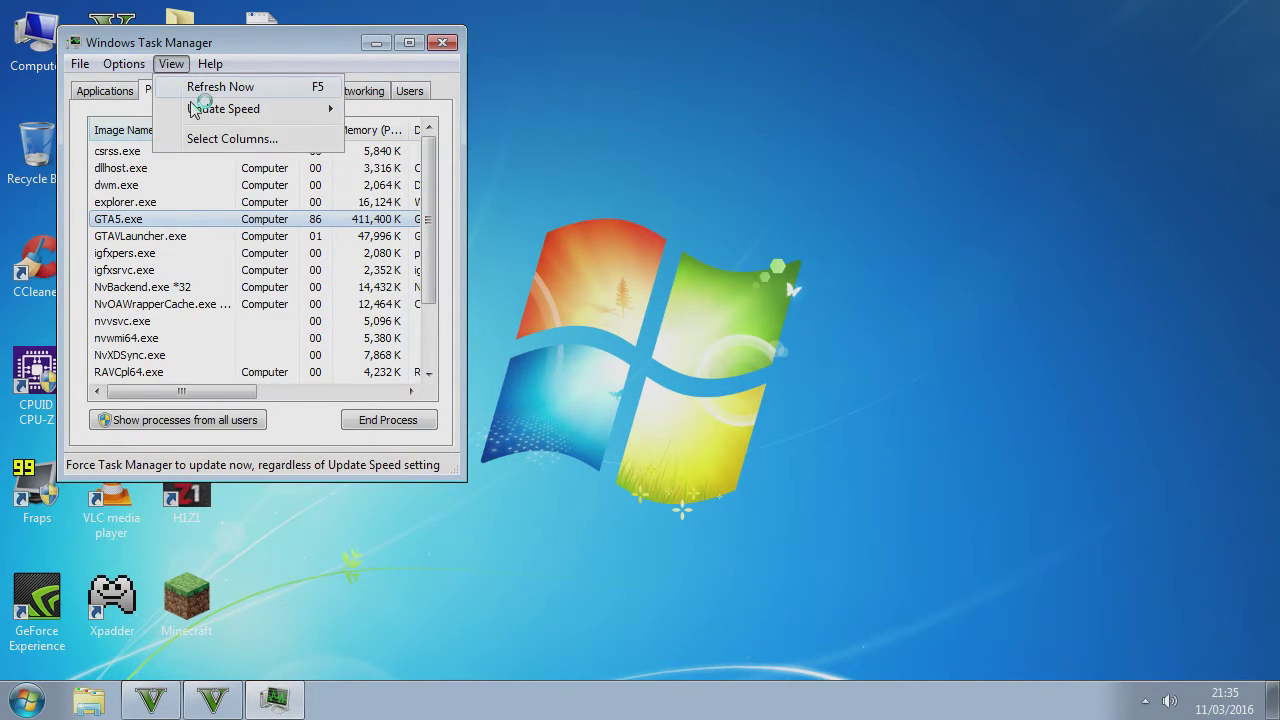
mouse_move(277, 115)
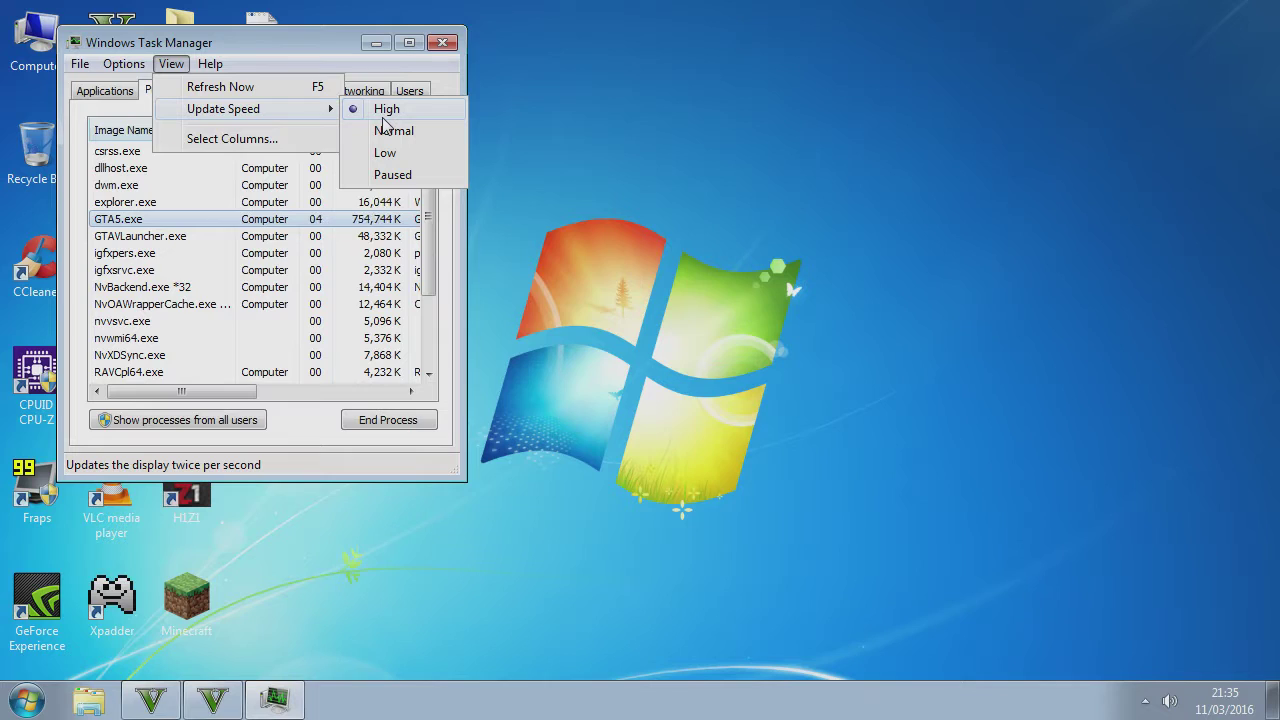
Step: Set the priority of the GTA5.exe process to High and confirm the change
right_click(147, 219)
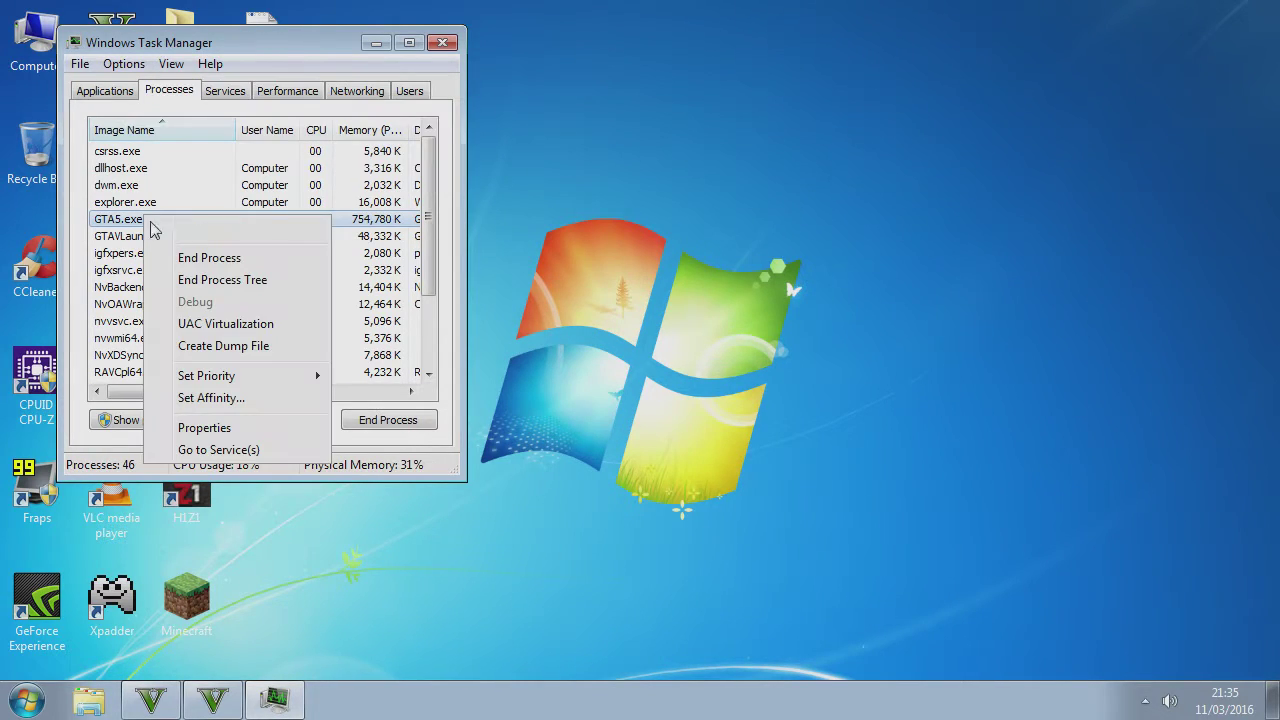
mouse_move(303, 386)
left_click(400, 397)
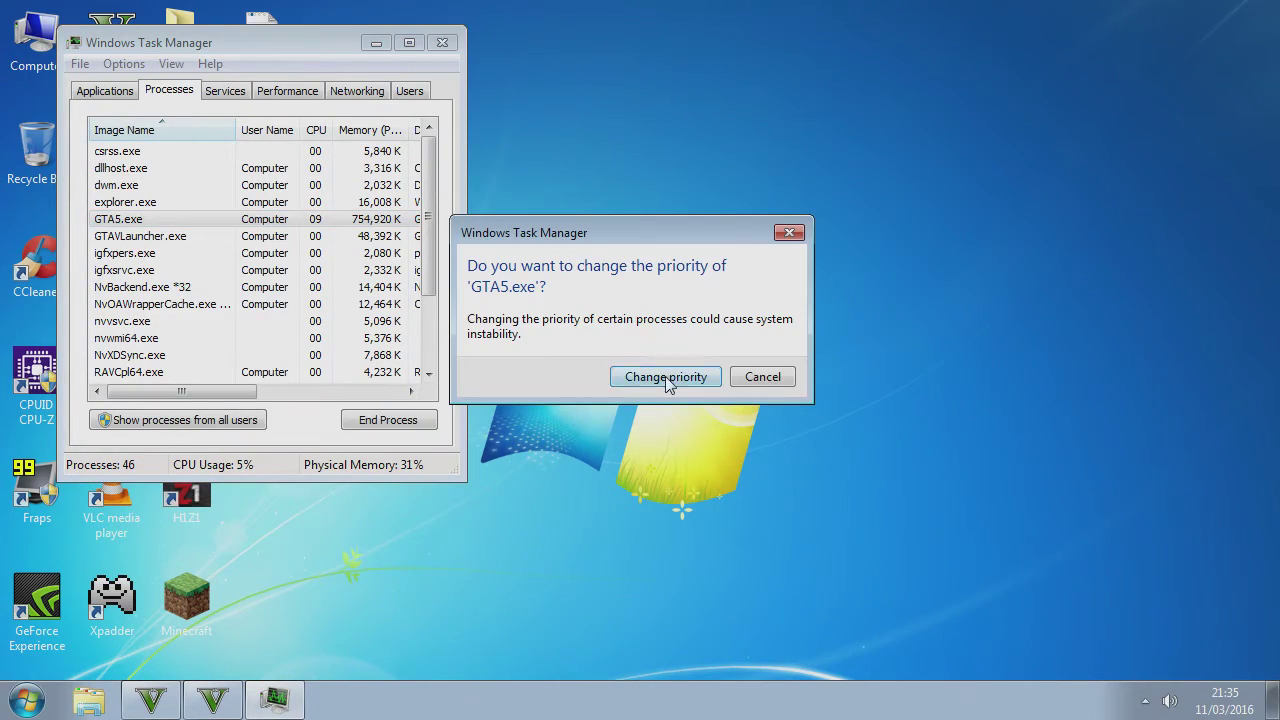
left_click(665, 376)
Step: Set the priority of the GTAVLauncher.exe process to Low and confirm the change
right_click(170, 240)
mouse_move(320, 402)
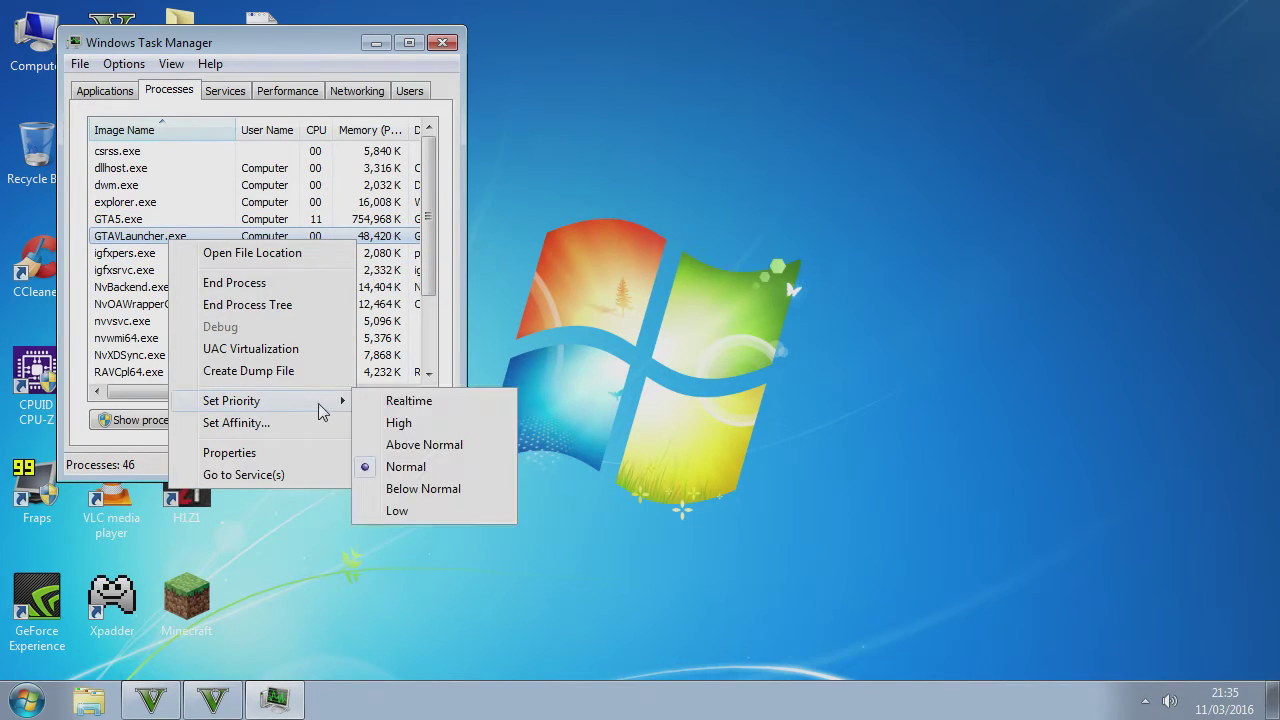
left_click(397, 511)
key("Return")
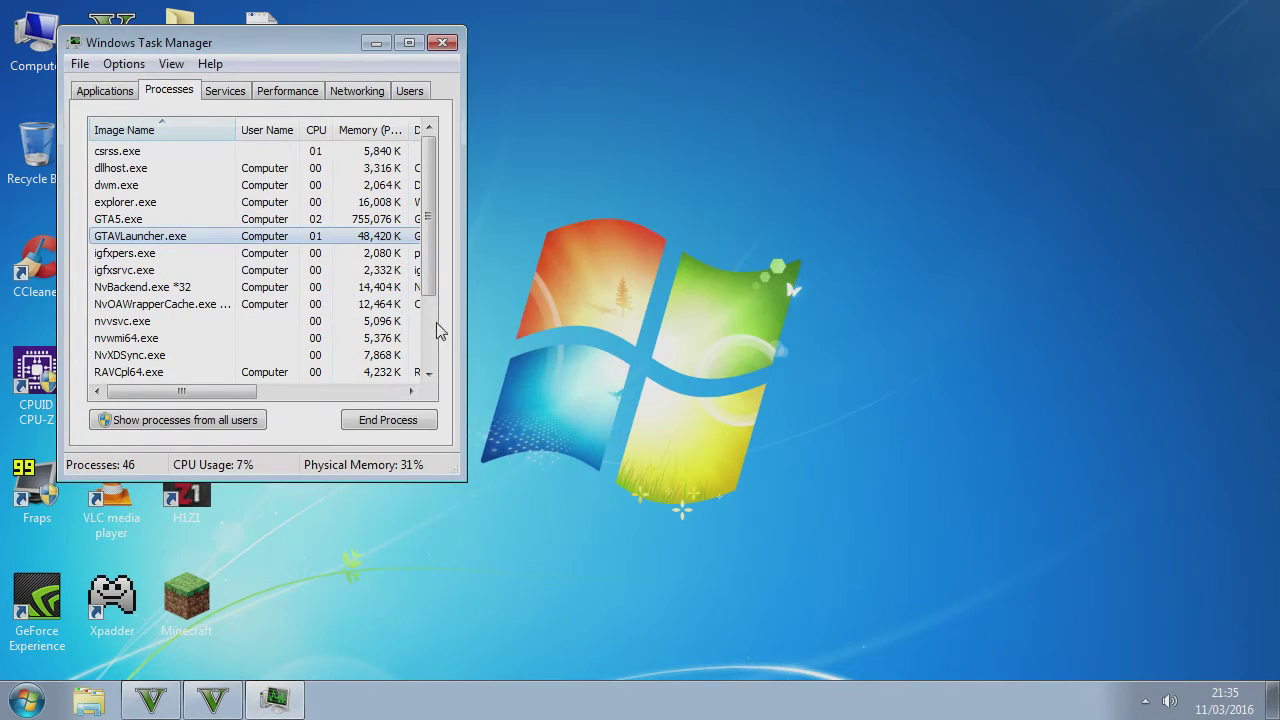
Step: Set the priority of the first two subprocess.exe processes in the list to Low, confirming each change
scroll(430, 334, "down", 2)
right_click(140, 287)
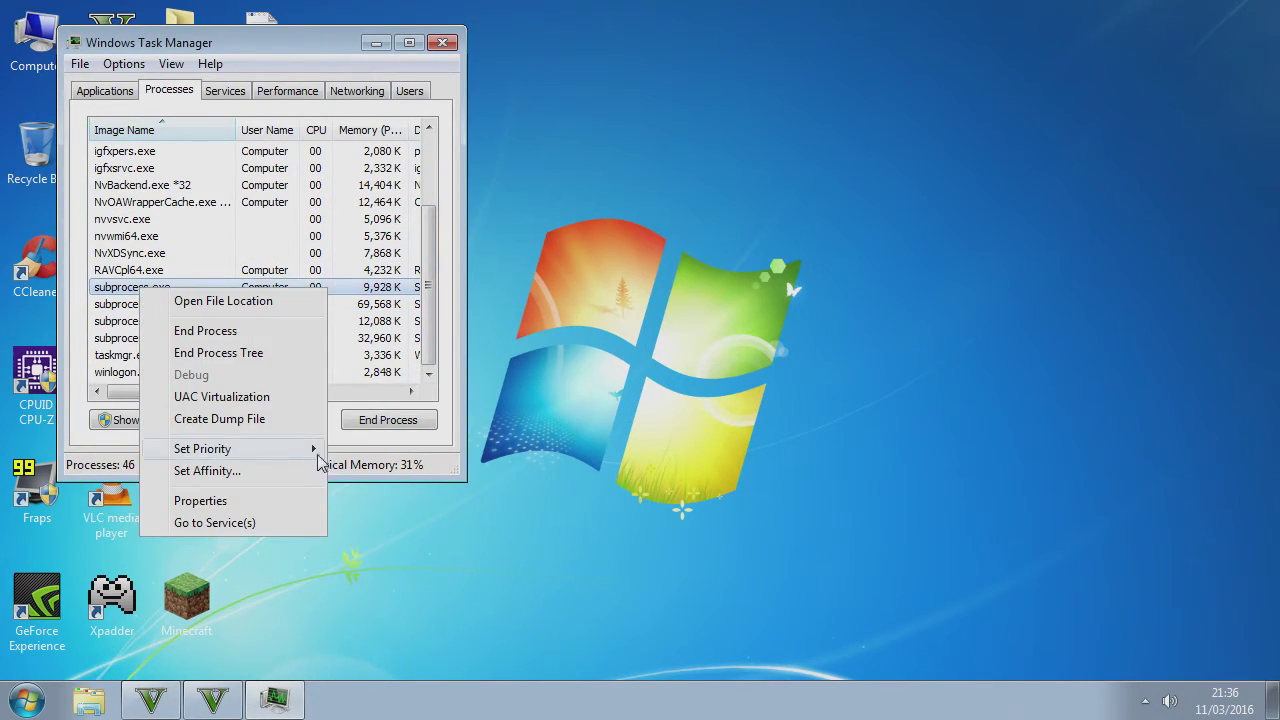
mouse_move(320, 455)
left_click(356, 557)
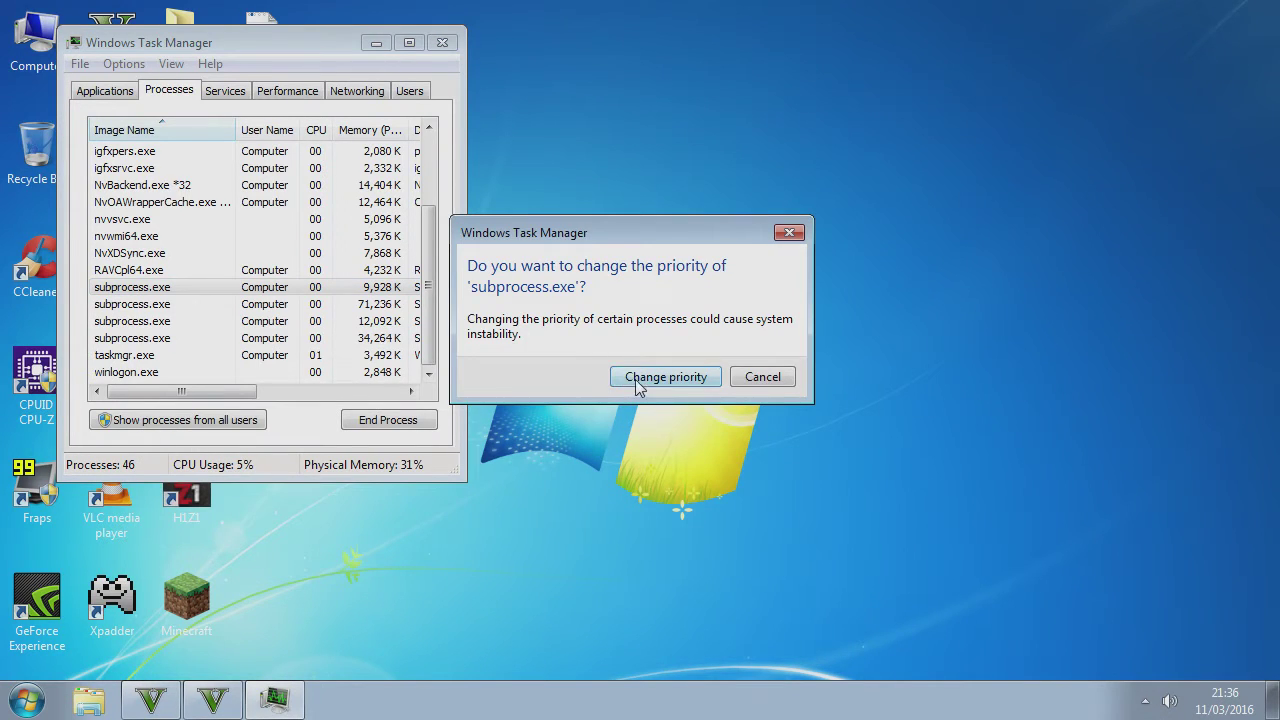
left_click(665, 377)
right_click(157, 304)
mouse_move(316, 468)
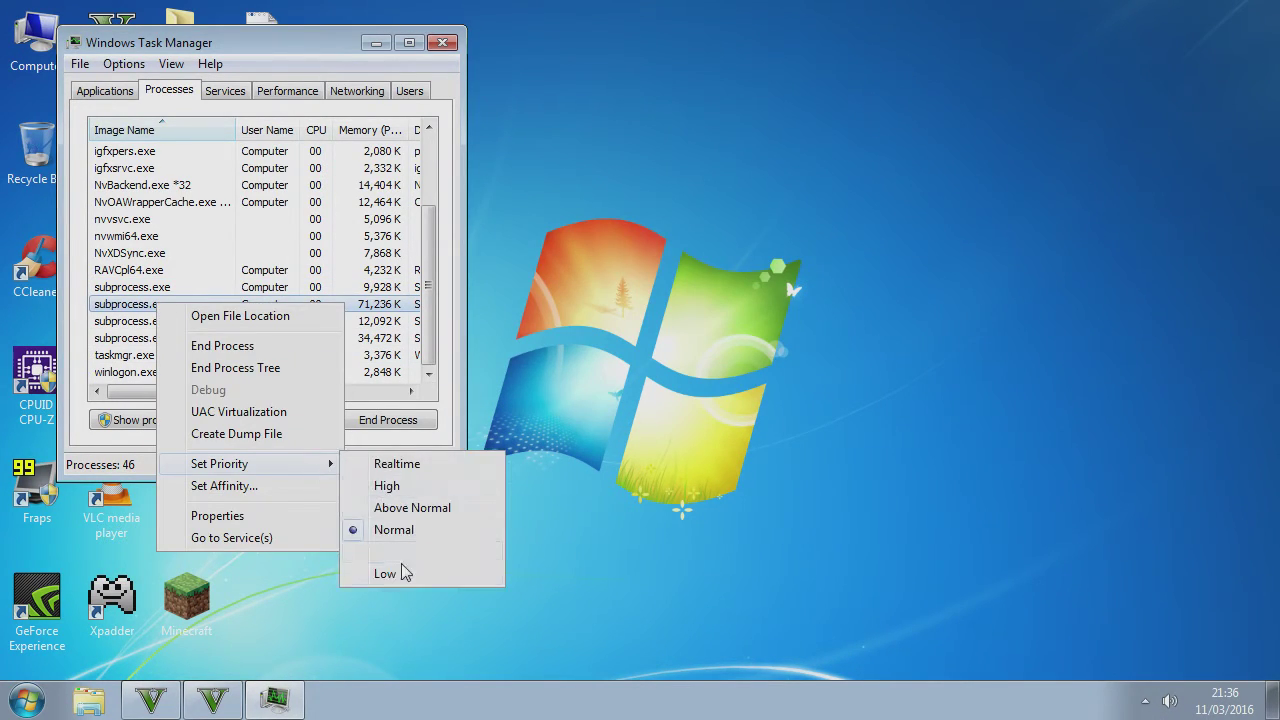
left_click(408, 570)
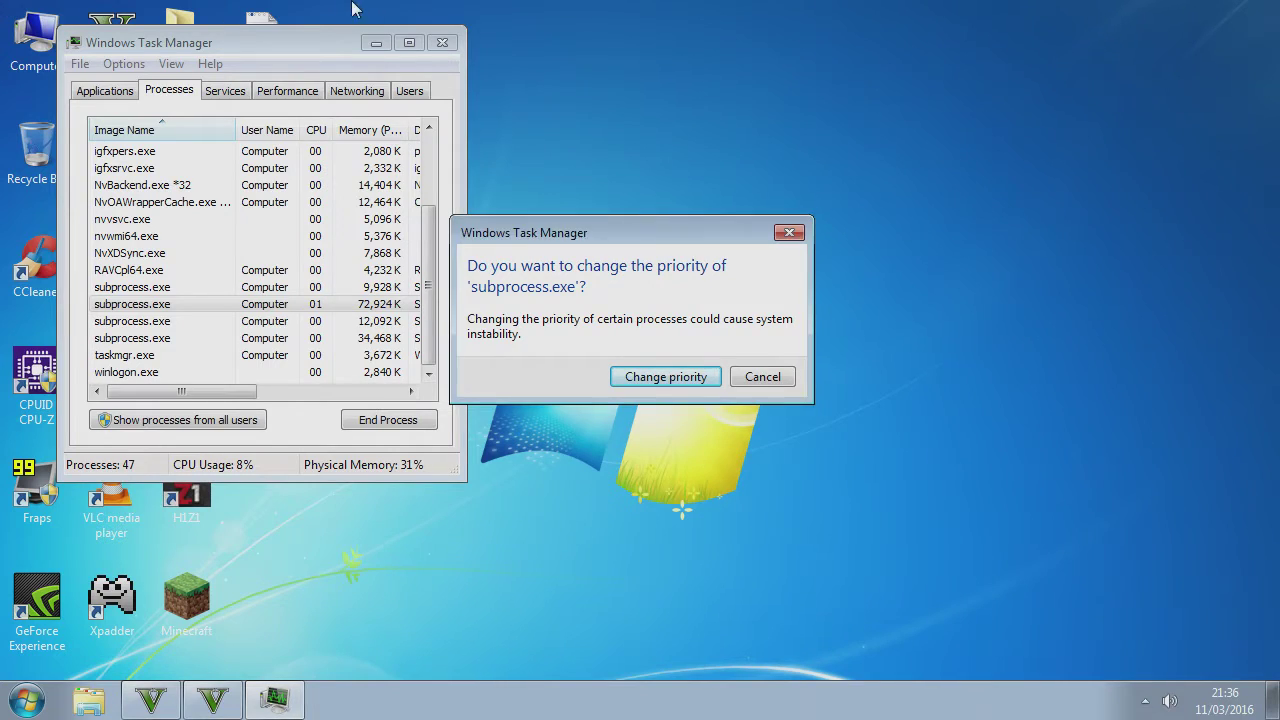
left_click(640, 382)
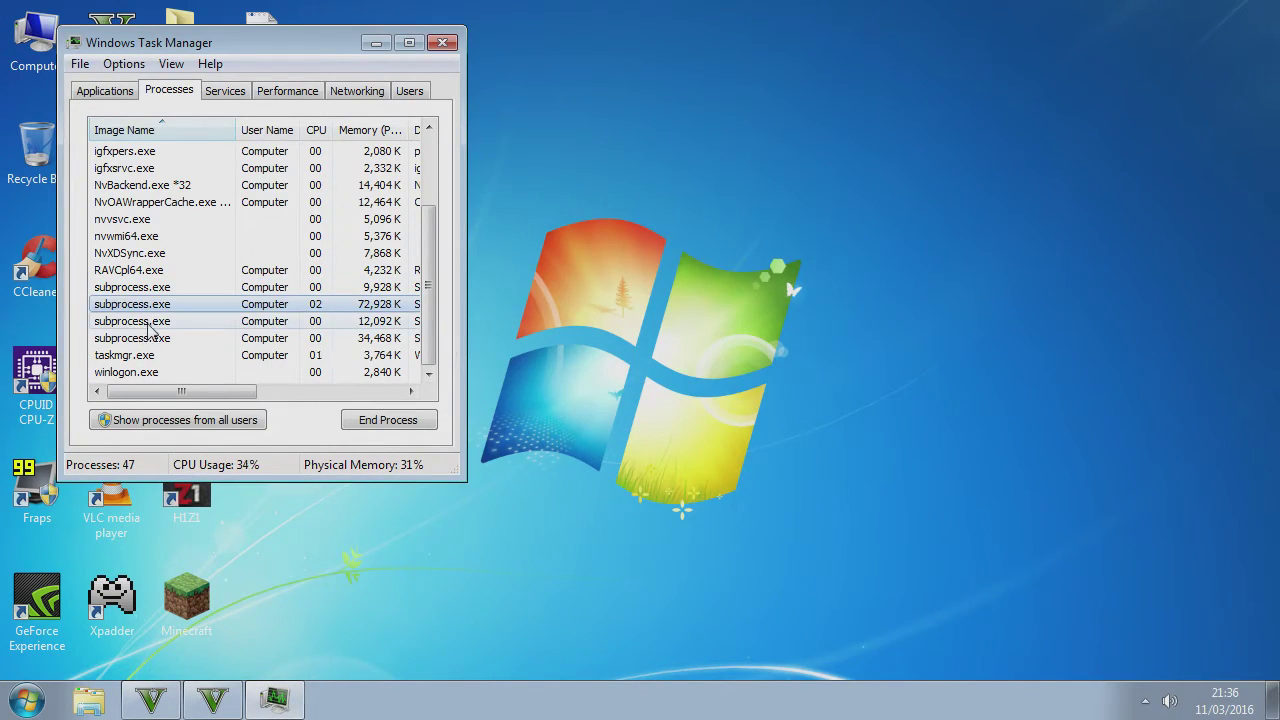
Step: Set the priority of the third and fourth subprocess.exe processes in the list to Low, confirming each change
right_click(147, 323)
mouse_move(294, 497)
left_click(404, 603)
left_click(672, 375)
right_click(147, 340)
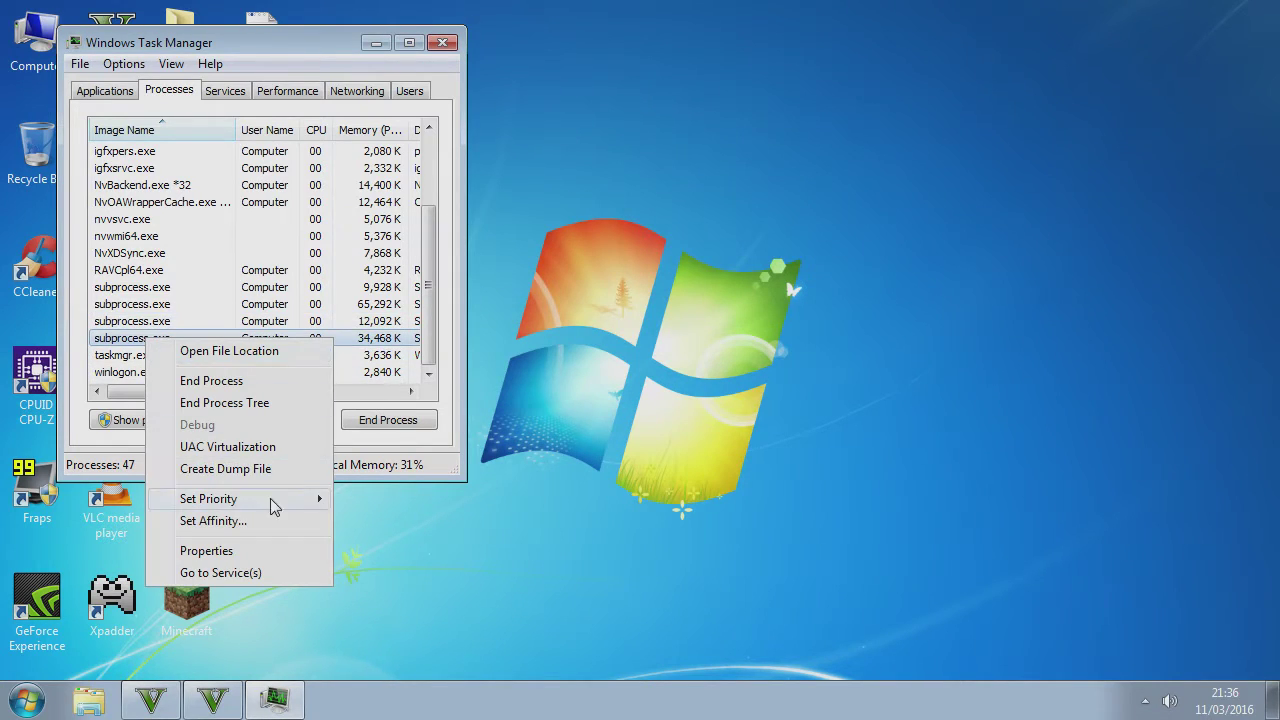
mouse_move(314, 503)
left_click(381, 606)
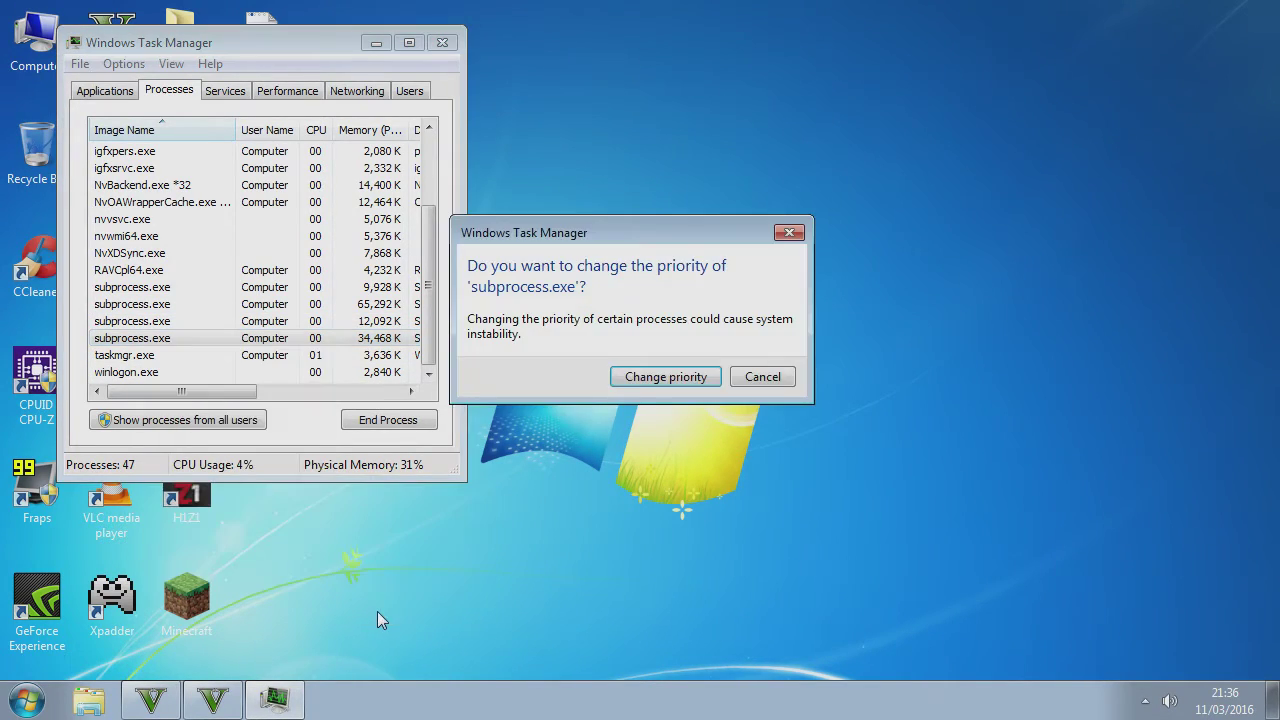
left_click(638, 381)
Step: Close Task Manager and switch to the running Grand Theft Auto V window
left_click(442, 42)
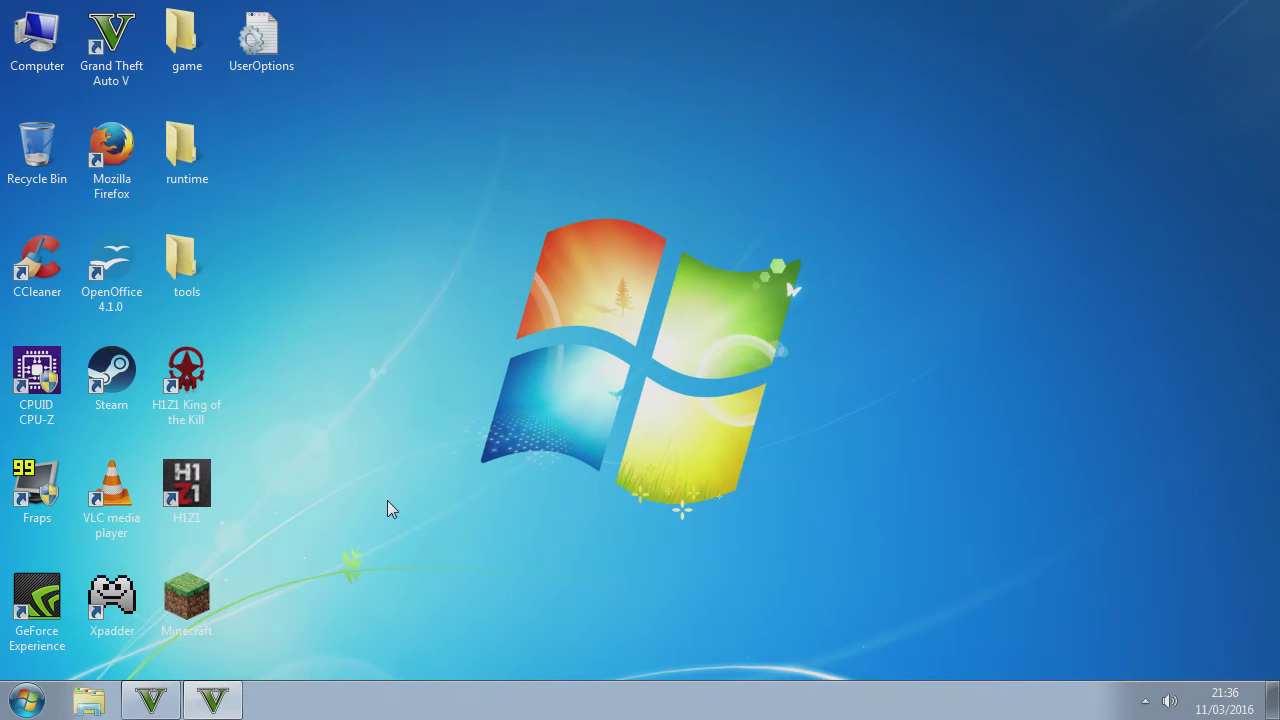
left_click(220, 702)
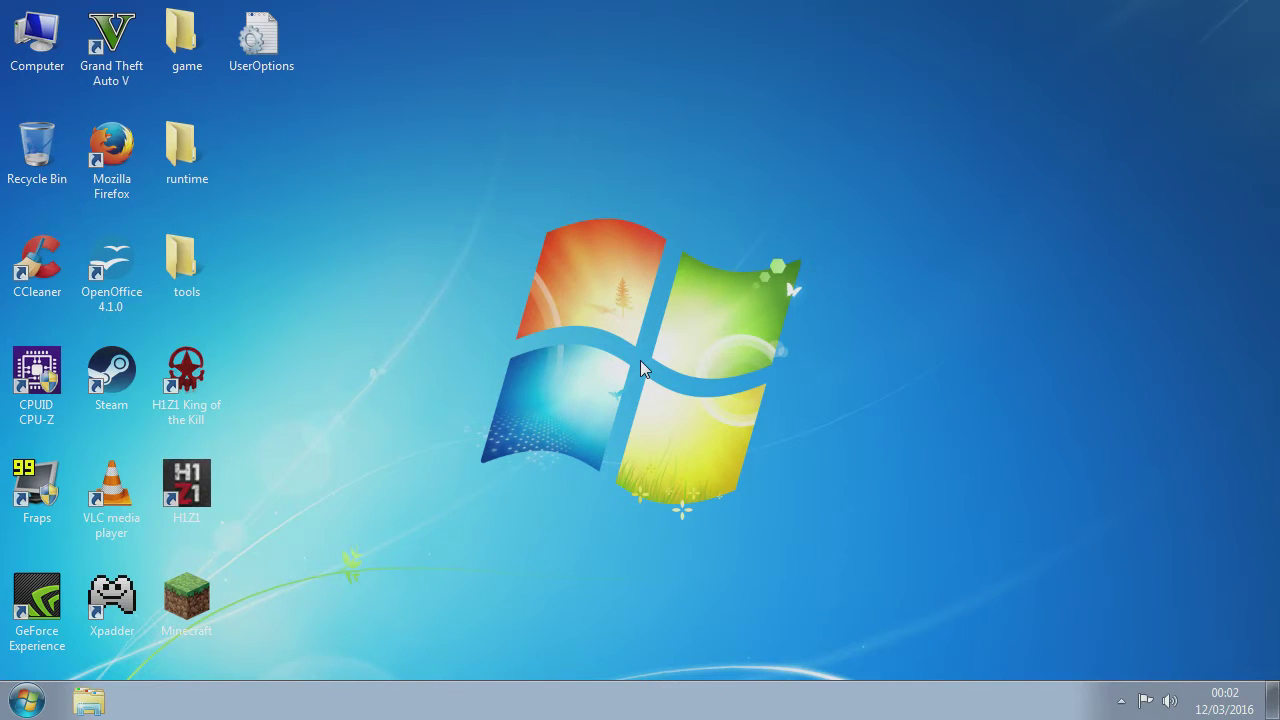
Step: Review the graphics card details in the NVIDIA Control Panel's System Information, from driver version to part number, and close both windows
right_click(653, 303)
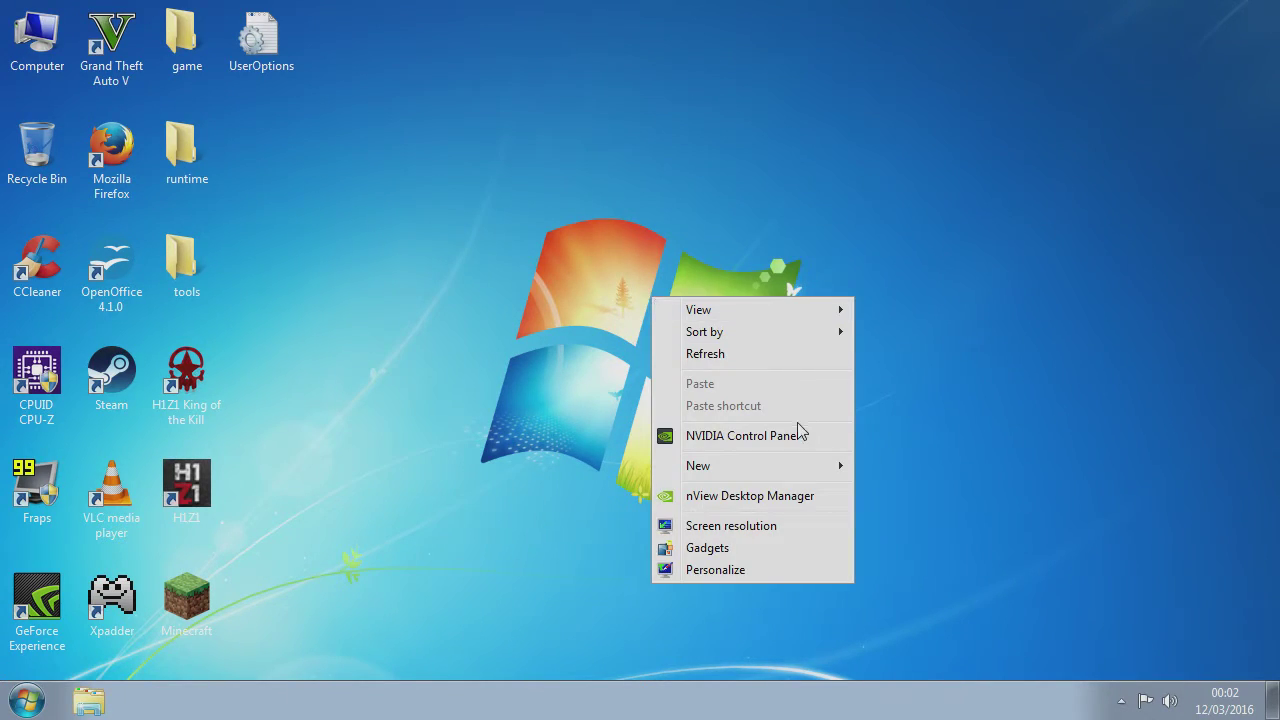
left_click(778, 440)
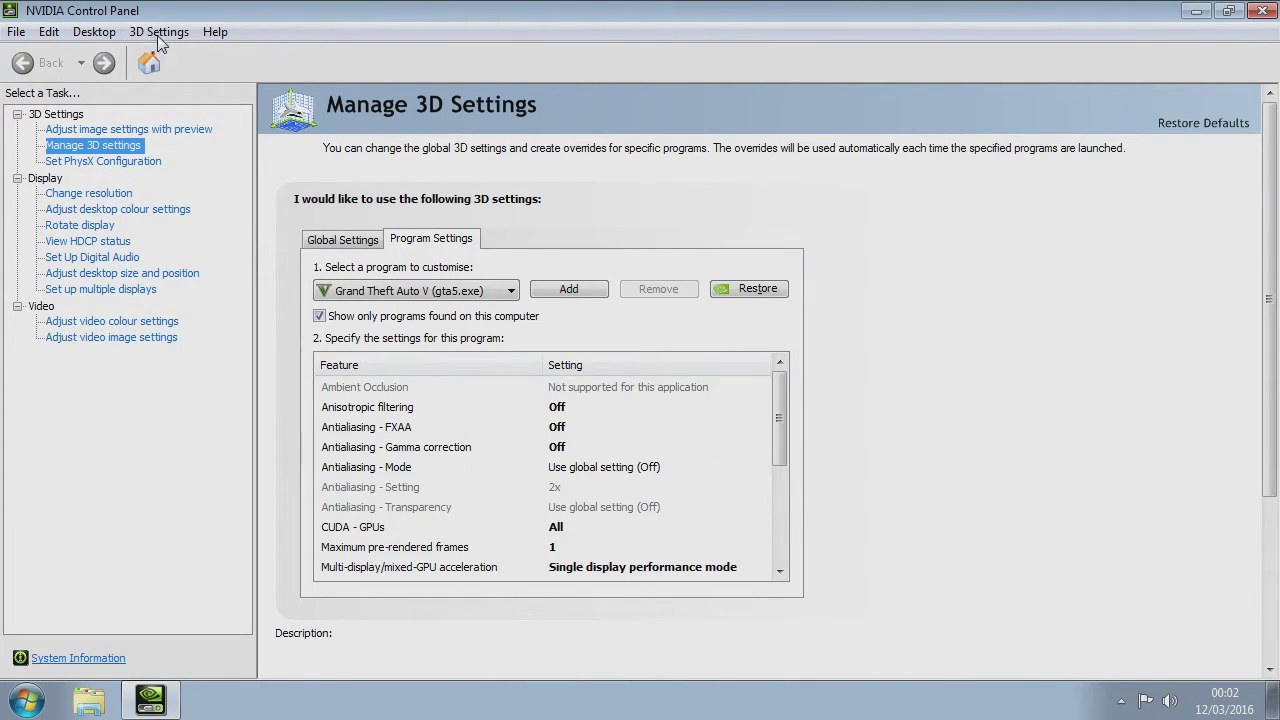
left_click(214, 31)
left_click(295, 112)
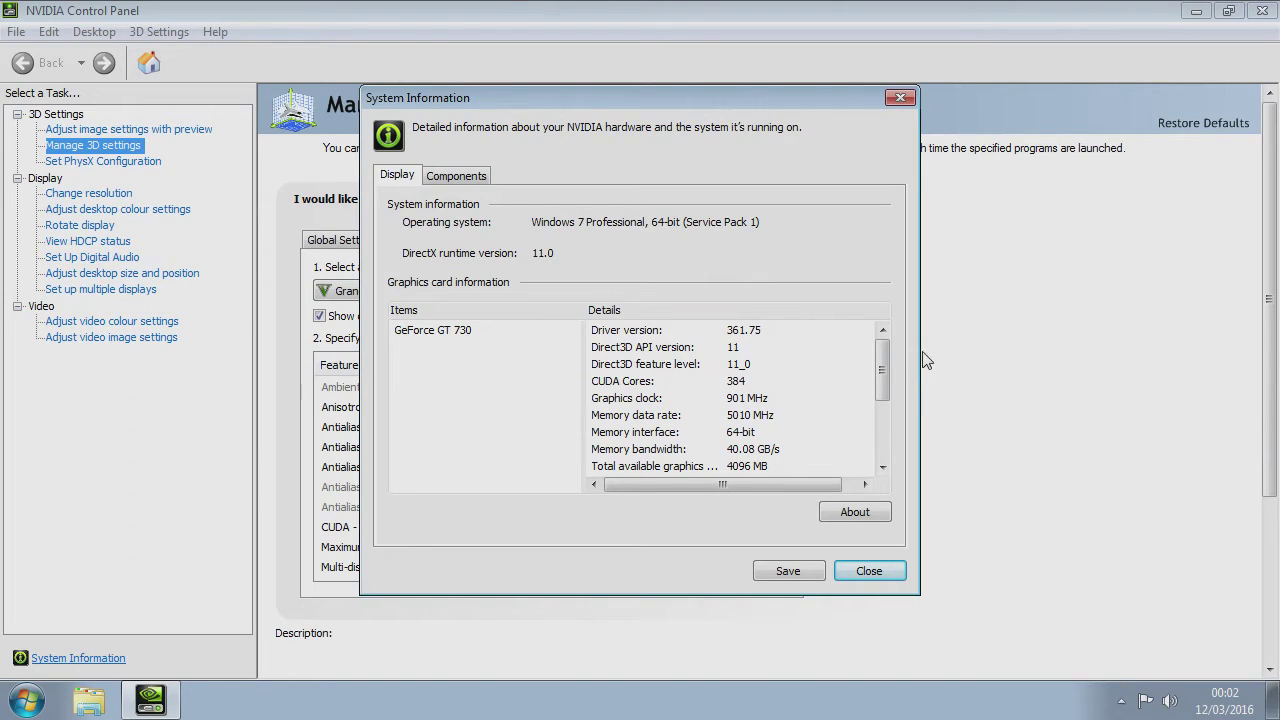
left_click_drag(884, 367, 883, 445)
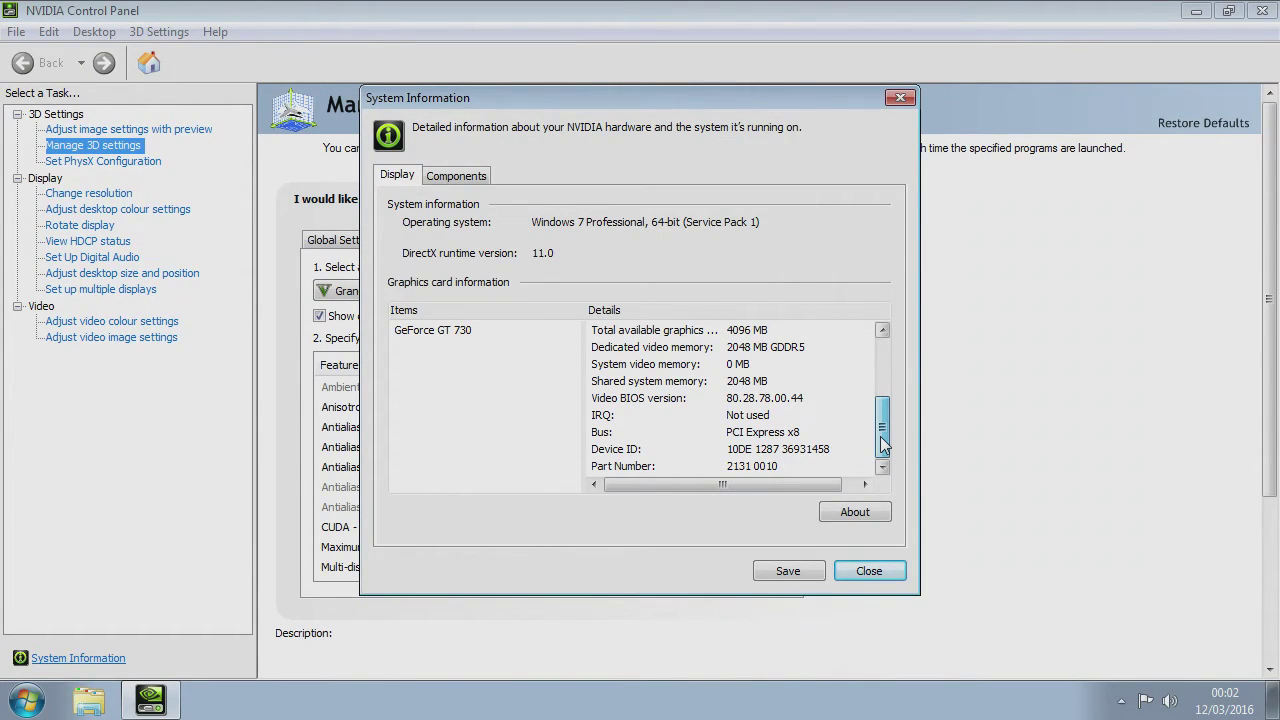
mouse_move(883, 445)
left_mouse_down()
mouse_move(883, 368)
mouse_move(883, 441)
left_mouse_up()
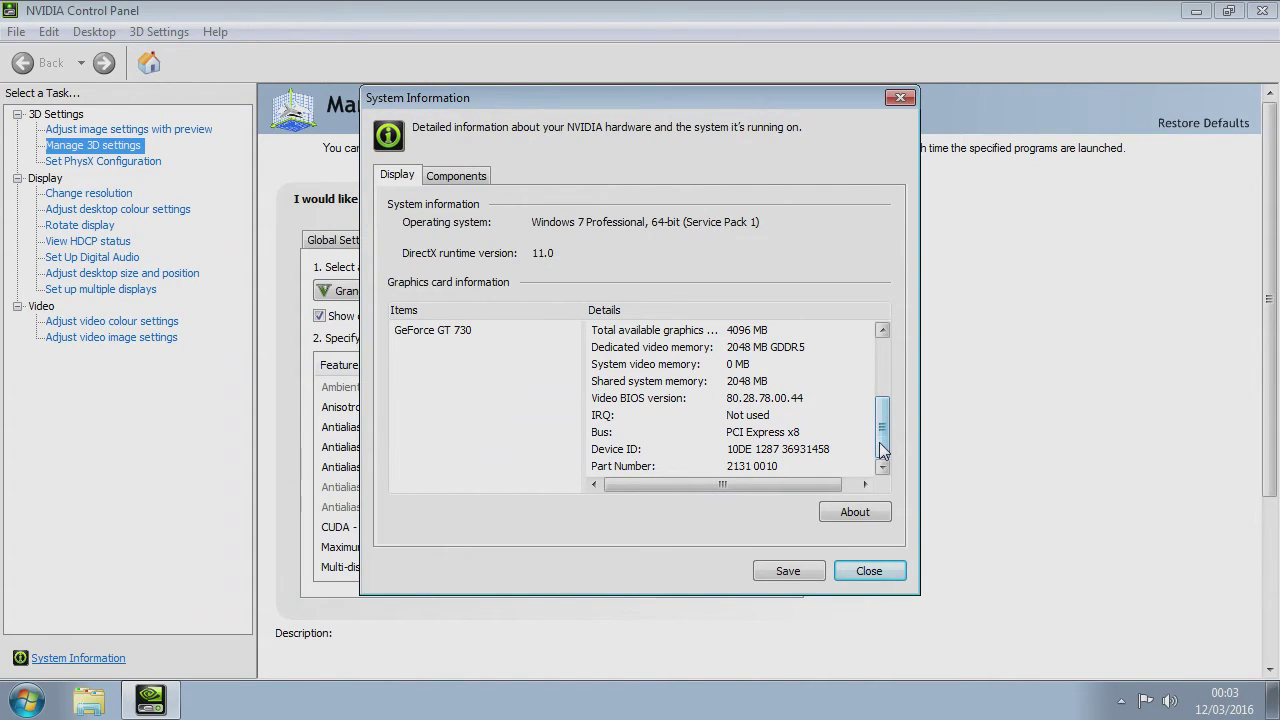
left_click_drag(882, 430, 887, 375)
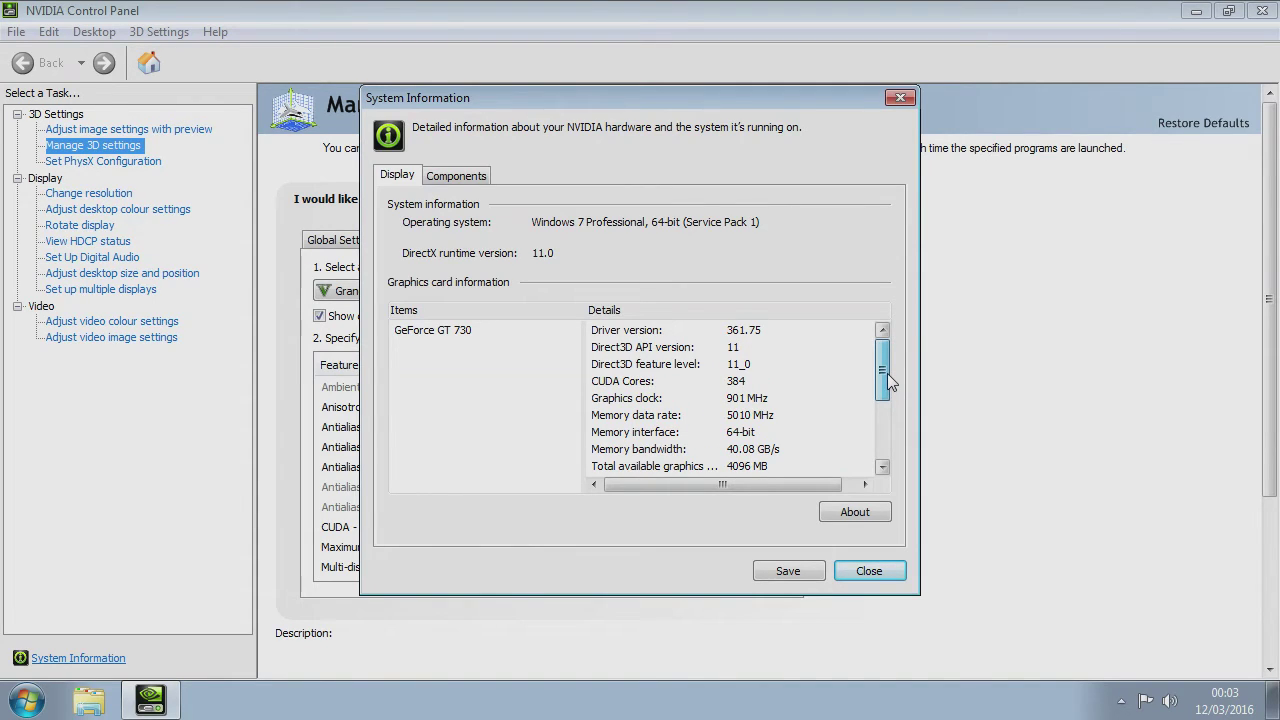
left_click(900, 97)
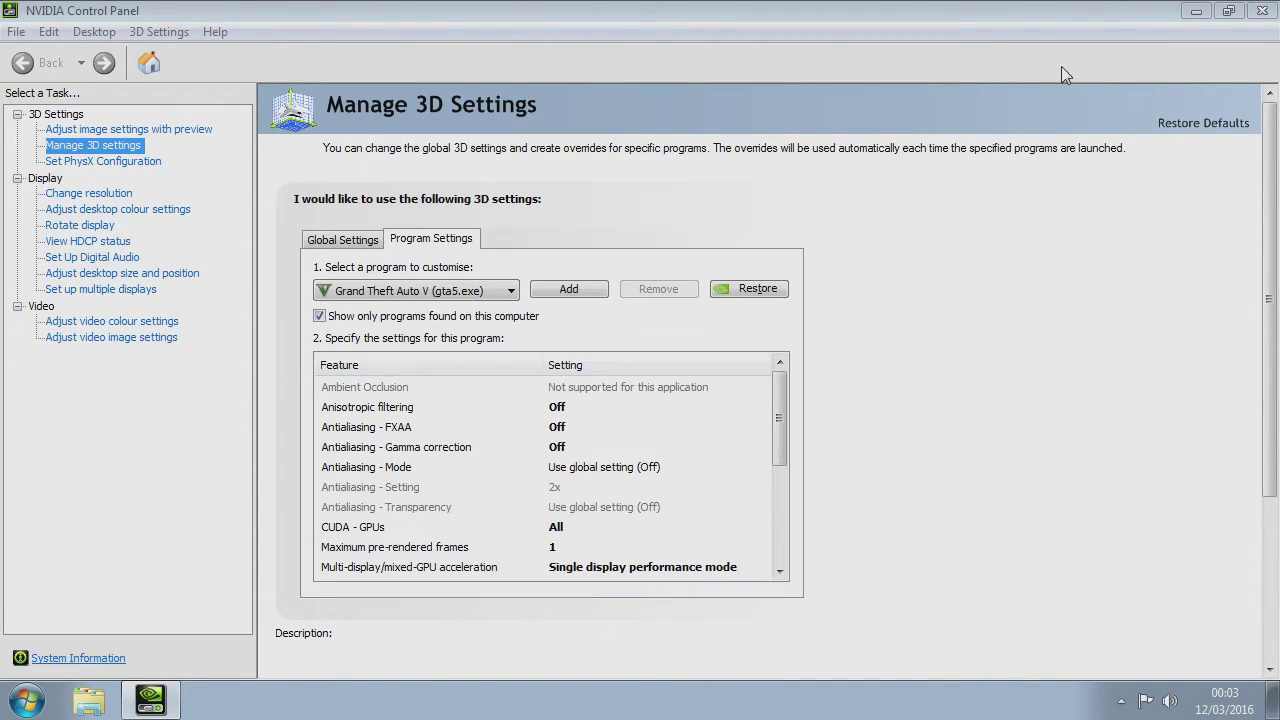
left_click(1262, 10)
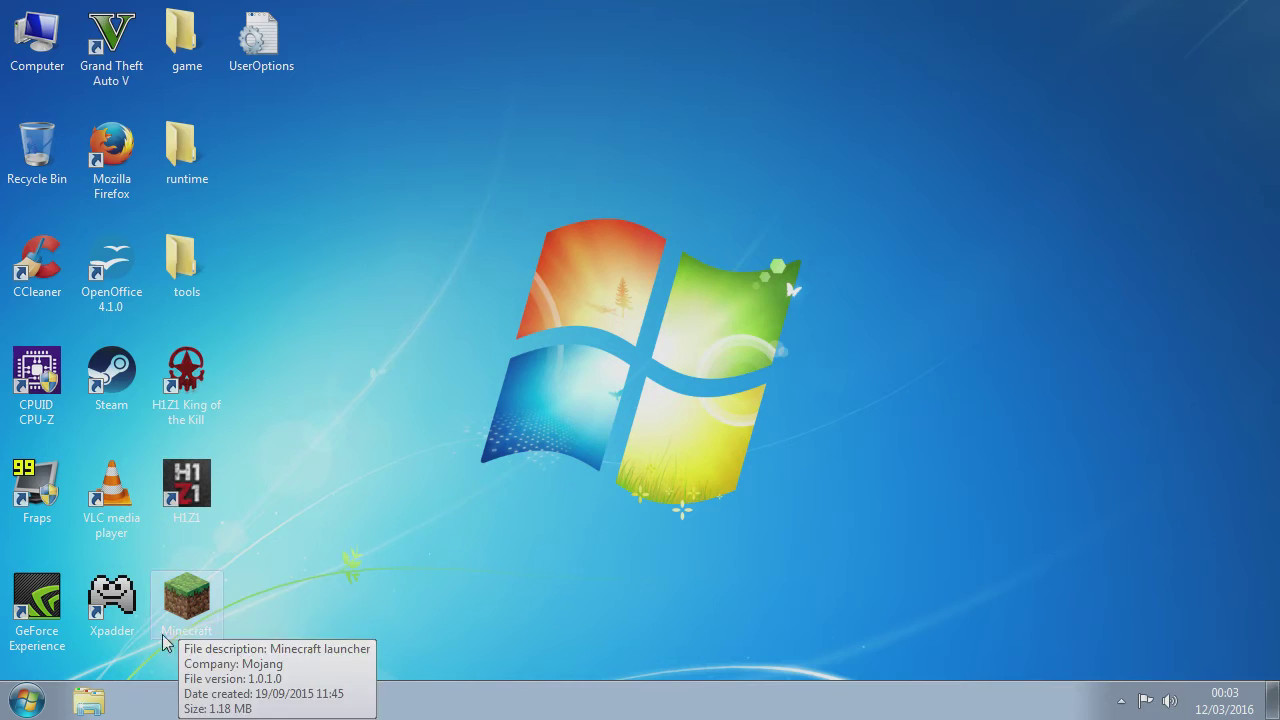
Step: Search the computer for "system" and open the Control Panel's System page with the basic computer information
left_click(42, 706)
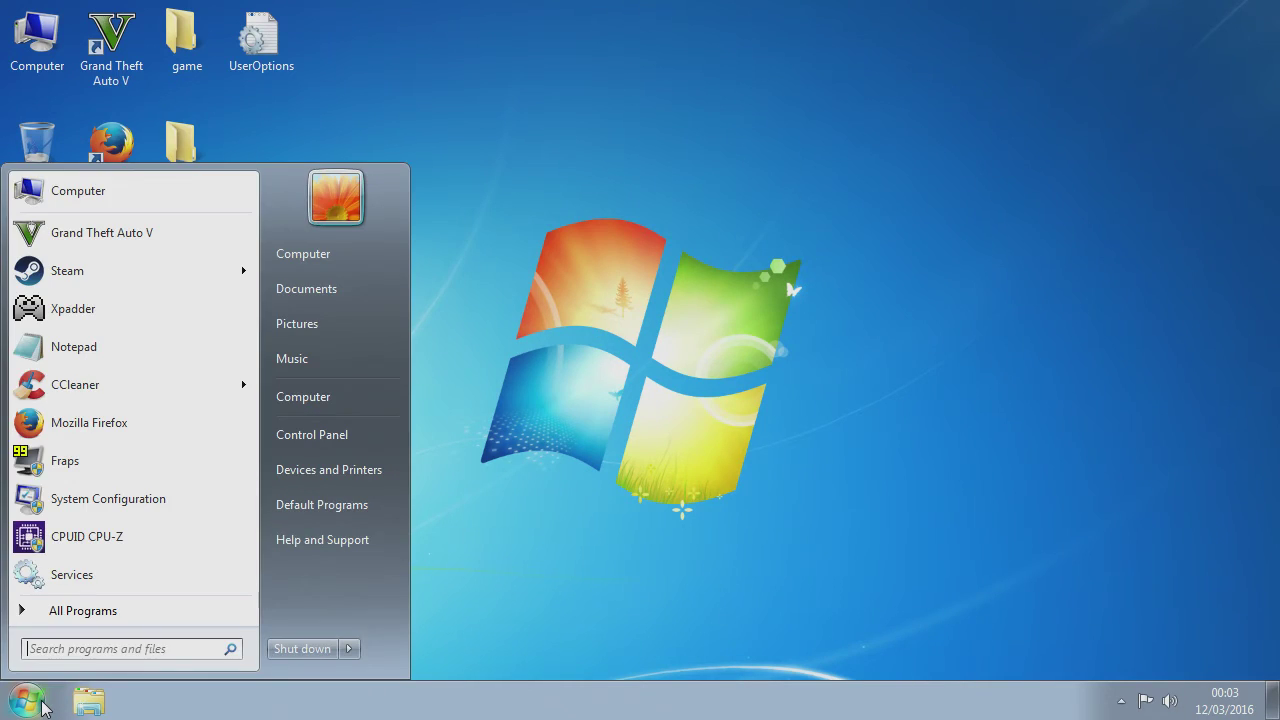
left_click(97, 652)
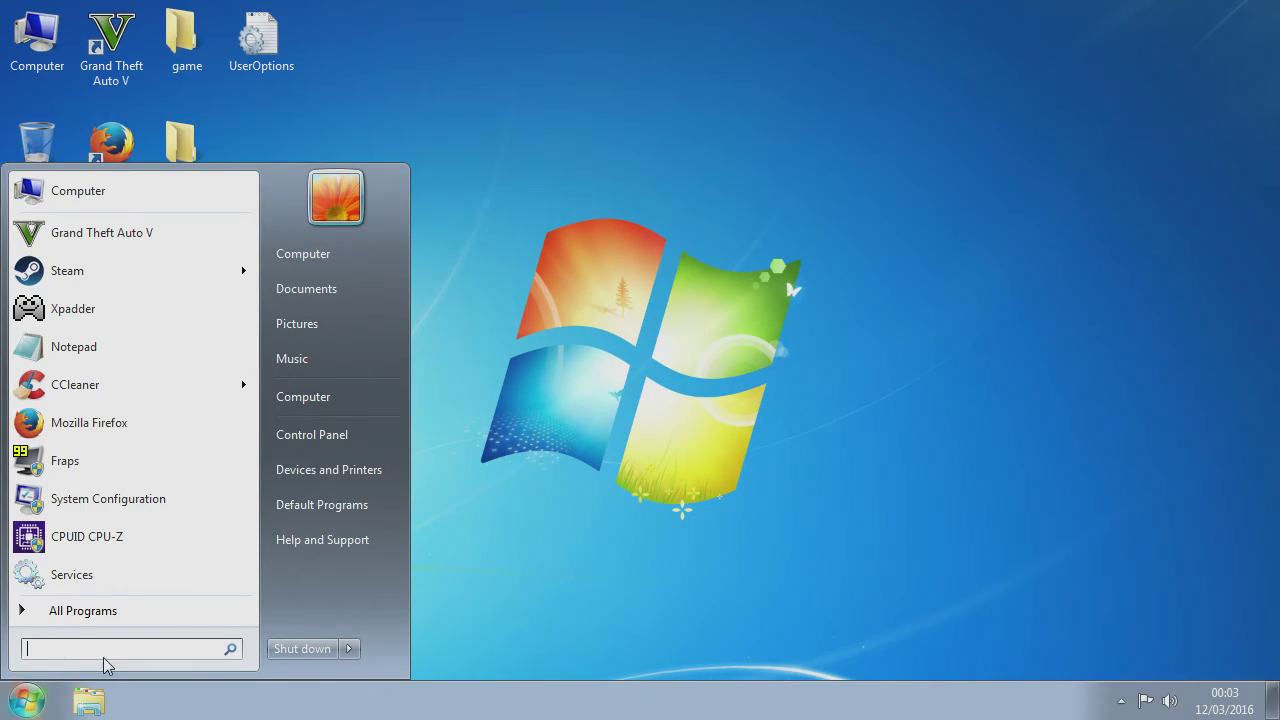
type("system")
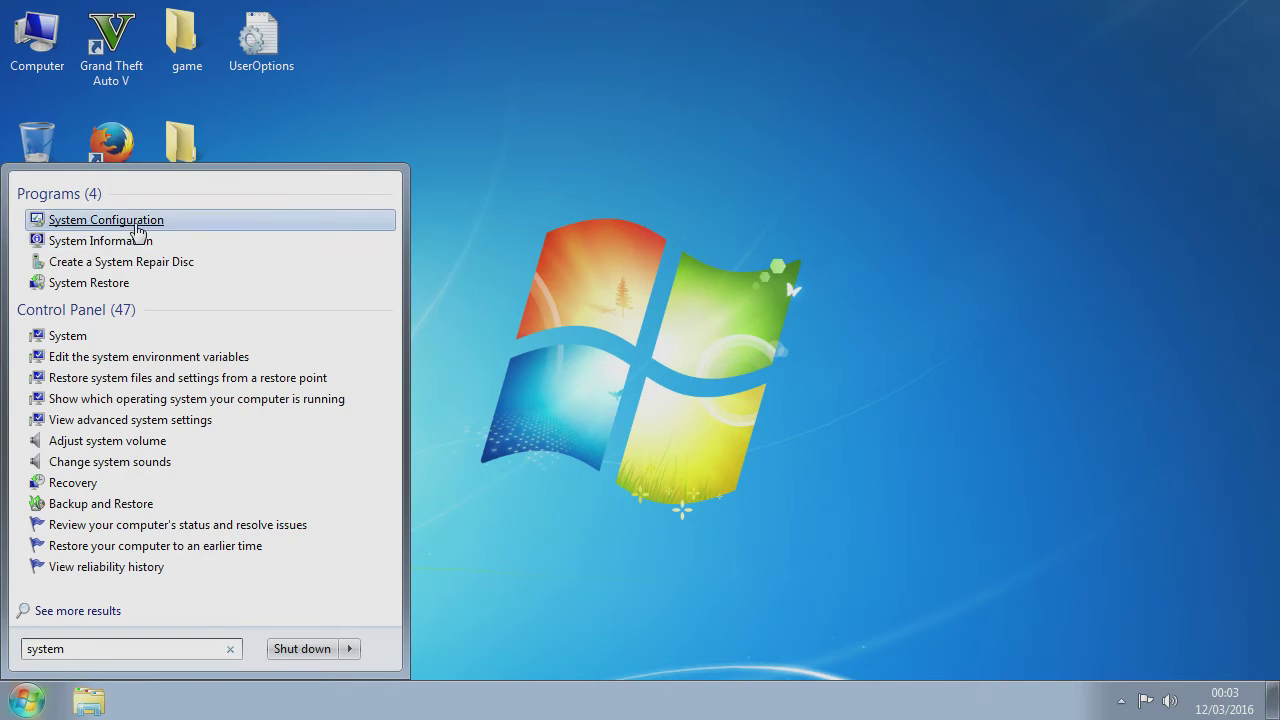
left_click(85, 336)
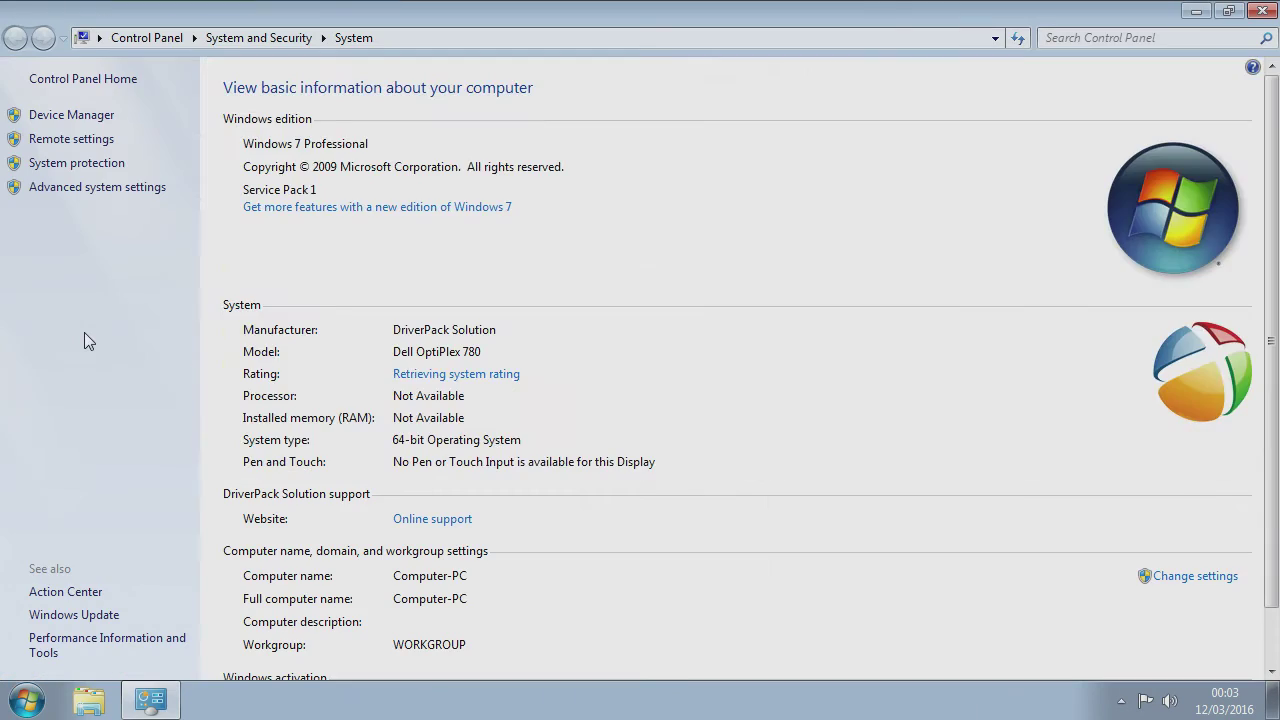
Step: Review the visual effects, processor scheduling and virtual memory settings in Performance Options, cancel without changes and close the System windows
left_click(108, 190)
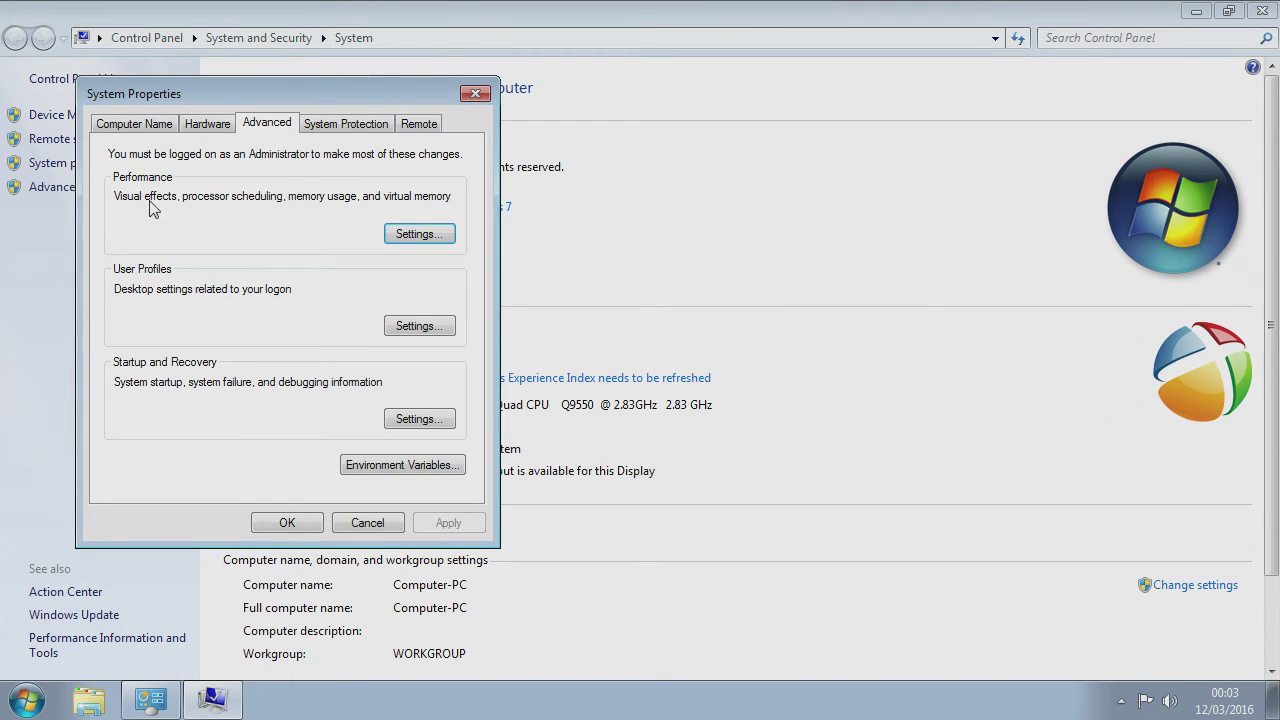
left_click(429, 238)
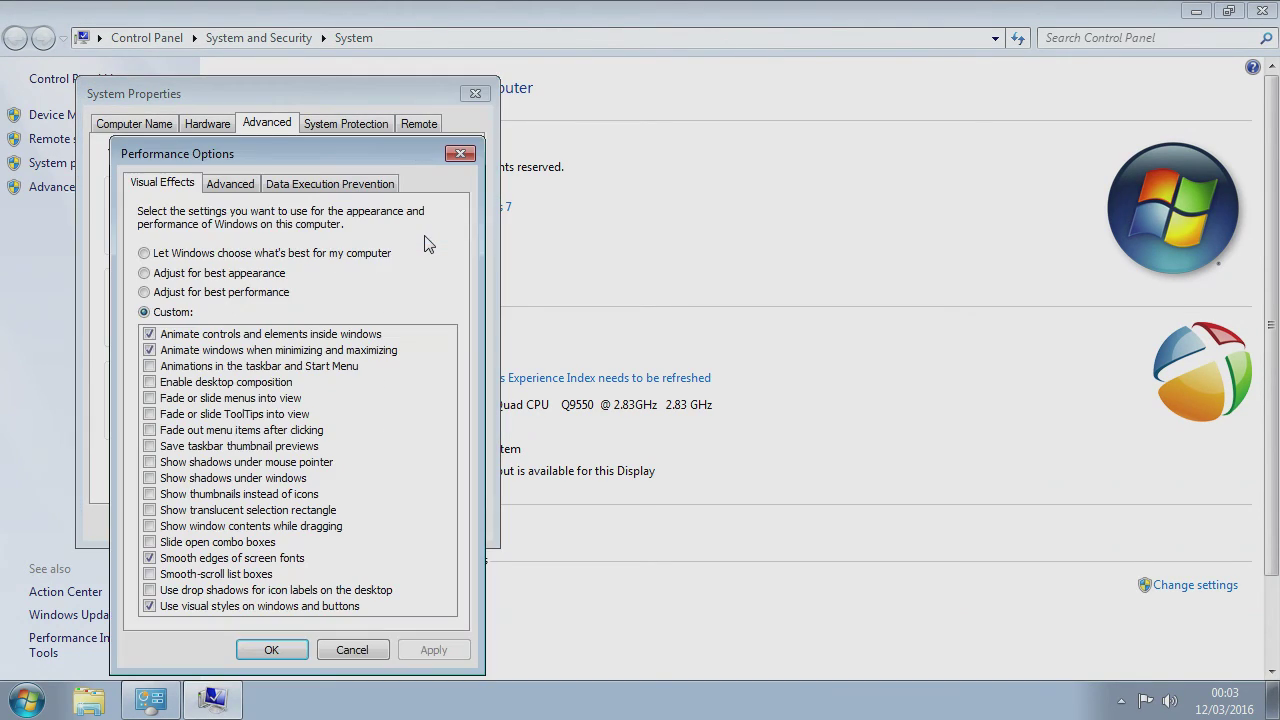
left_click(229, 186)
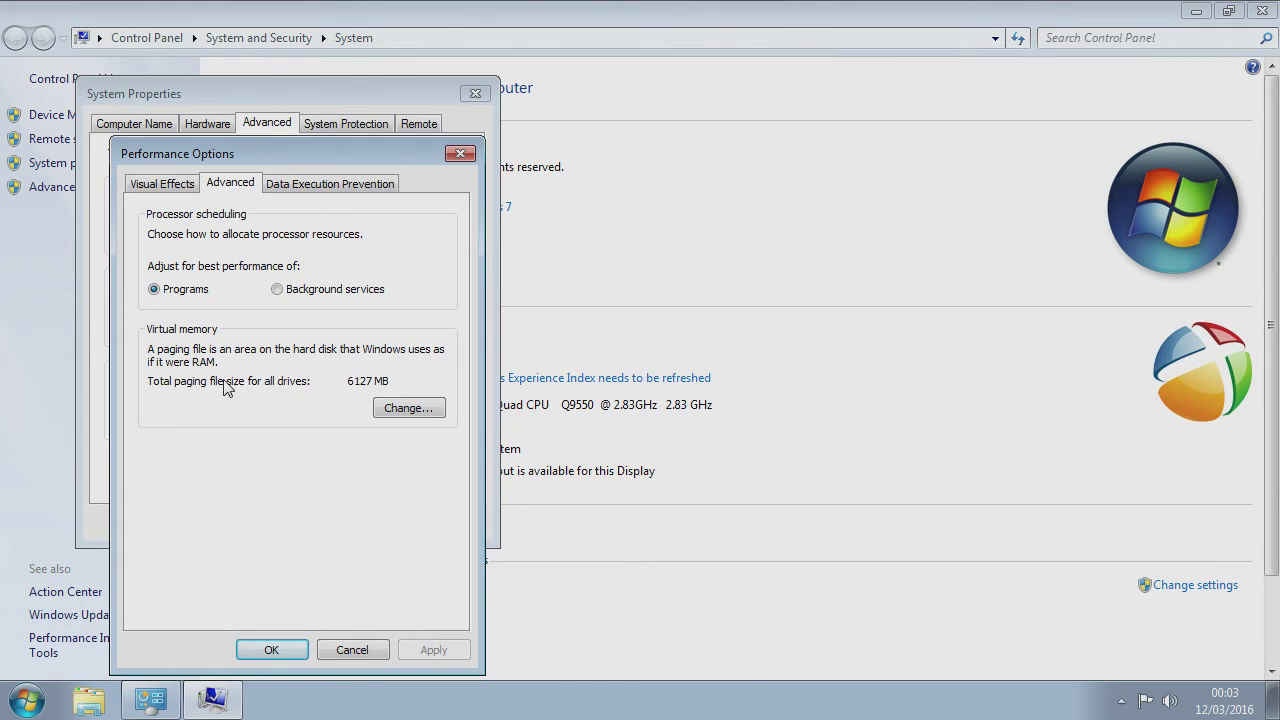
left_click(356, 650)
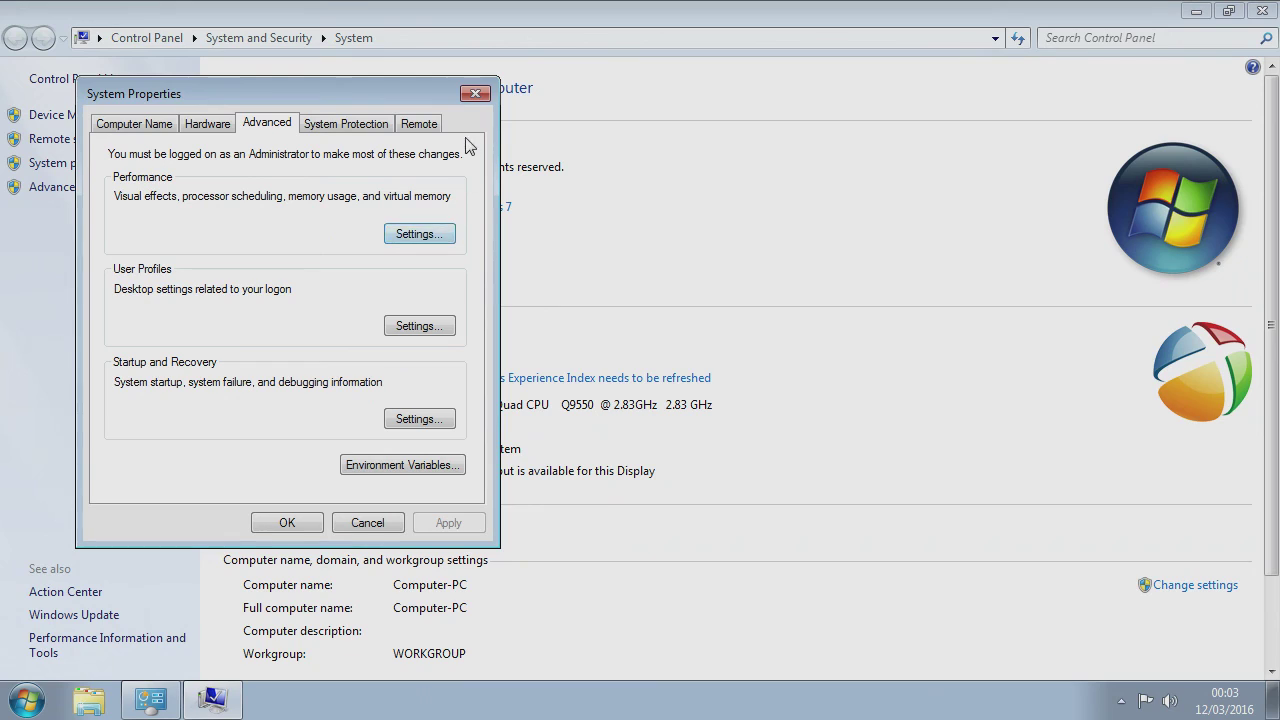
left_click(475, 95)
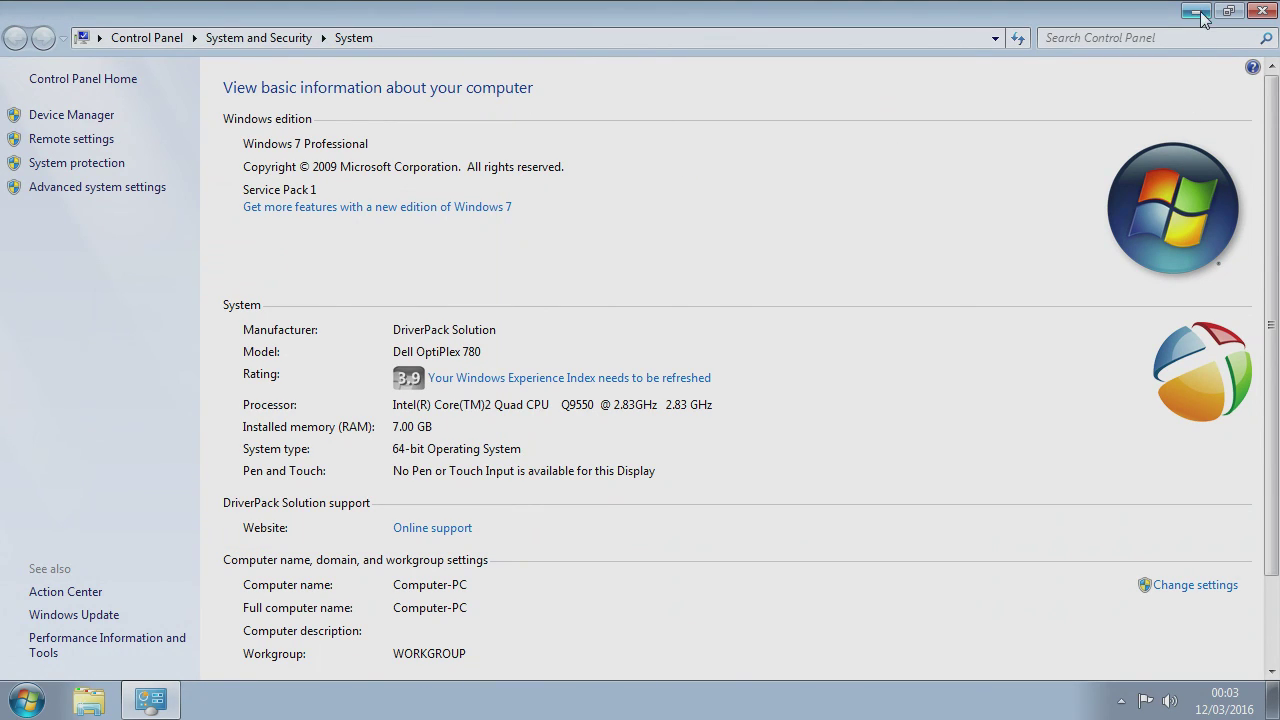
left_click(1264, 14)
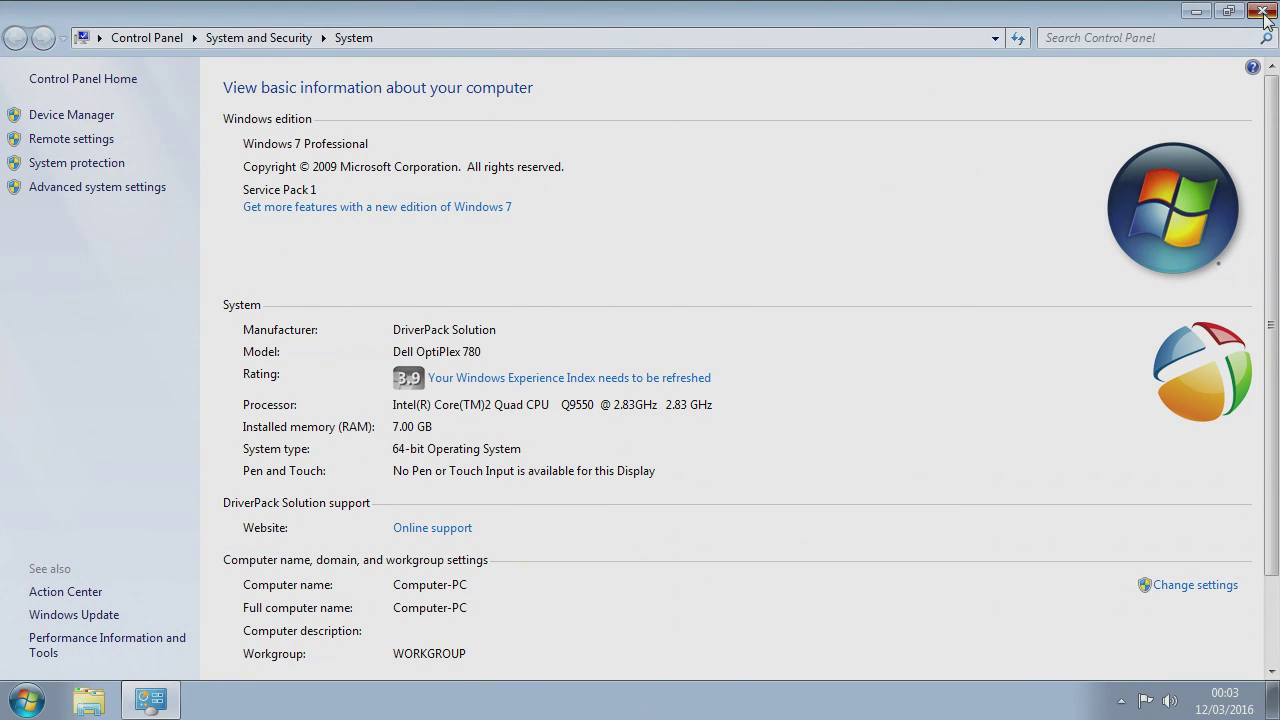